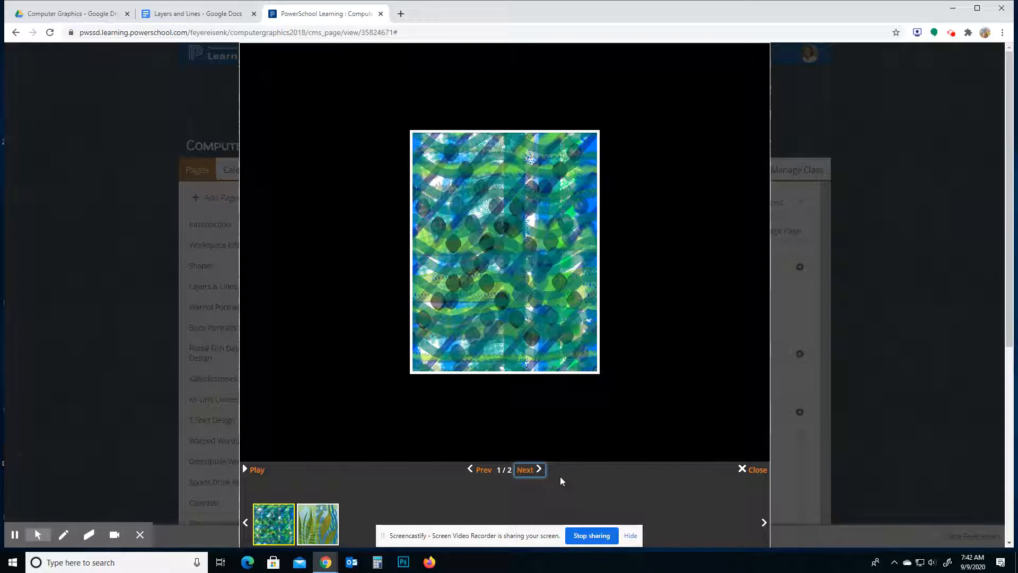
View the second example artwork, close the image viewer, and switch to the Layers and Lines instruction document
{"action": "left_click", "coordinate": [527, 469]}
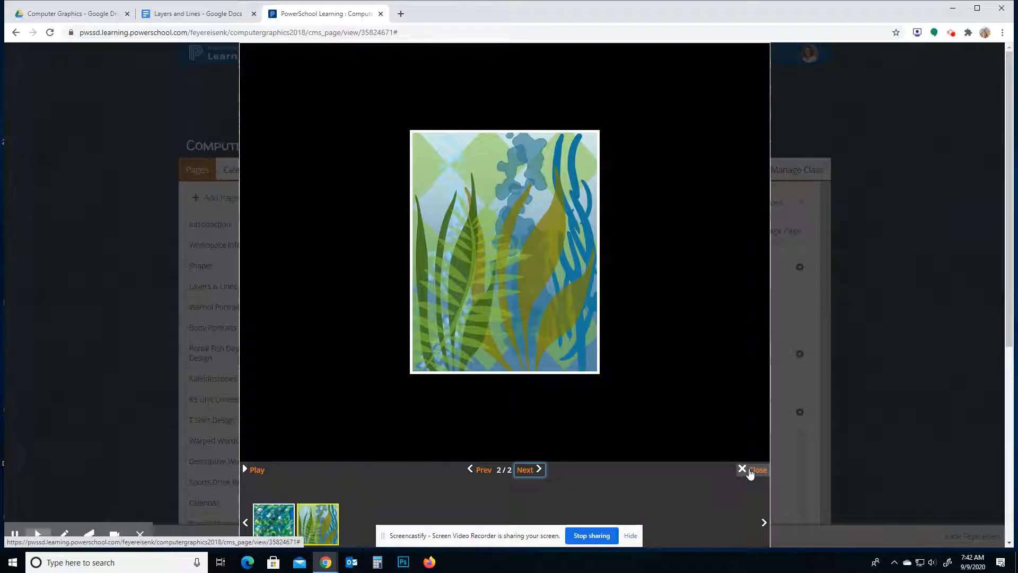
{"action": "left_click", "coordinate": [750, 470]}
{"action": "left_click", "coordinate": [205, 17]}
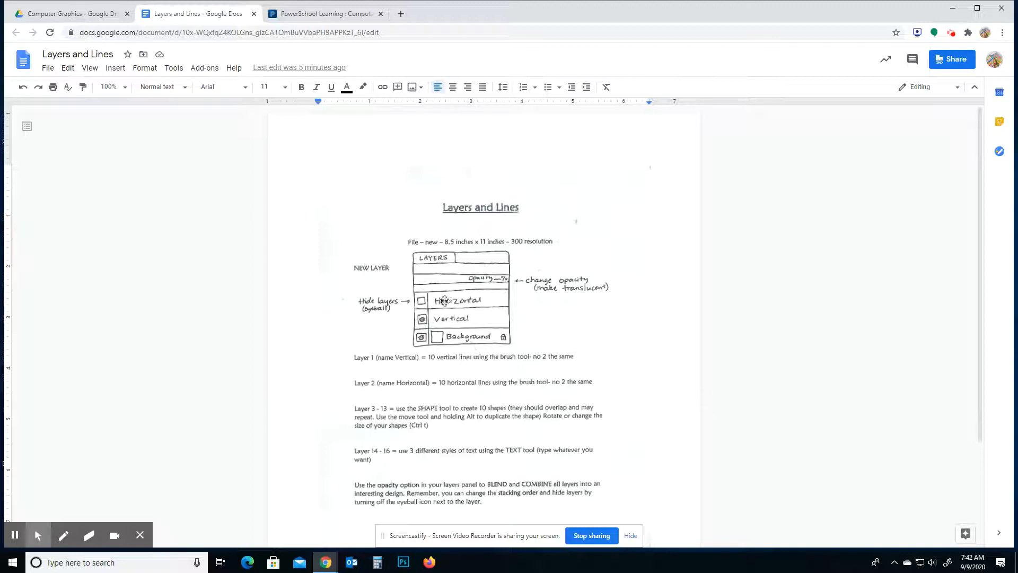
Switch to Photoshop and create a new 8.5 x 11 inch, 300 pixels/inch document named Lines and Layers
{"action": "left_click", "coordinate": [404, 563]}
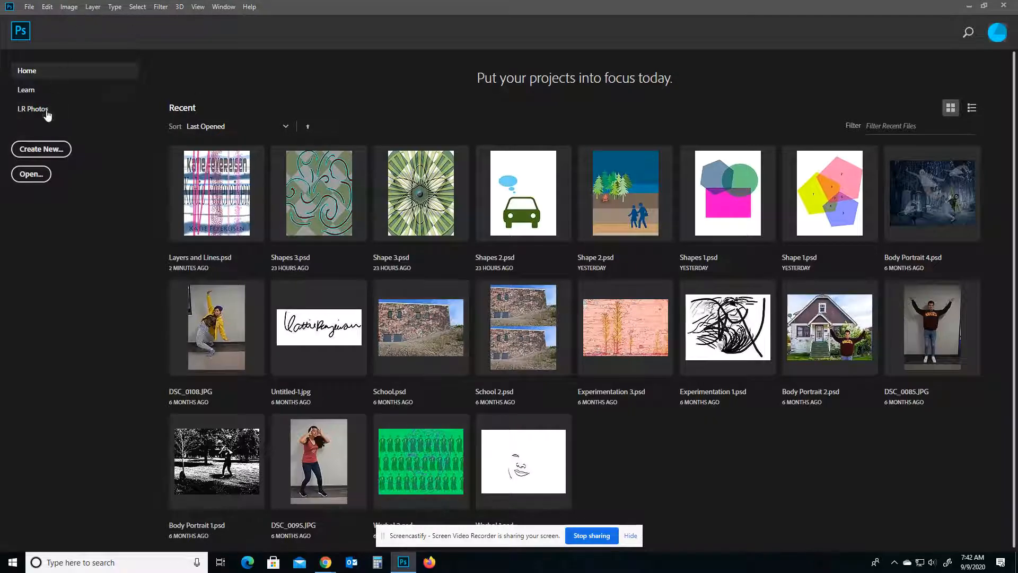
{"action": "left_click", "coordinate": [41, 149]}
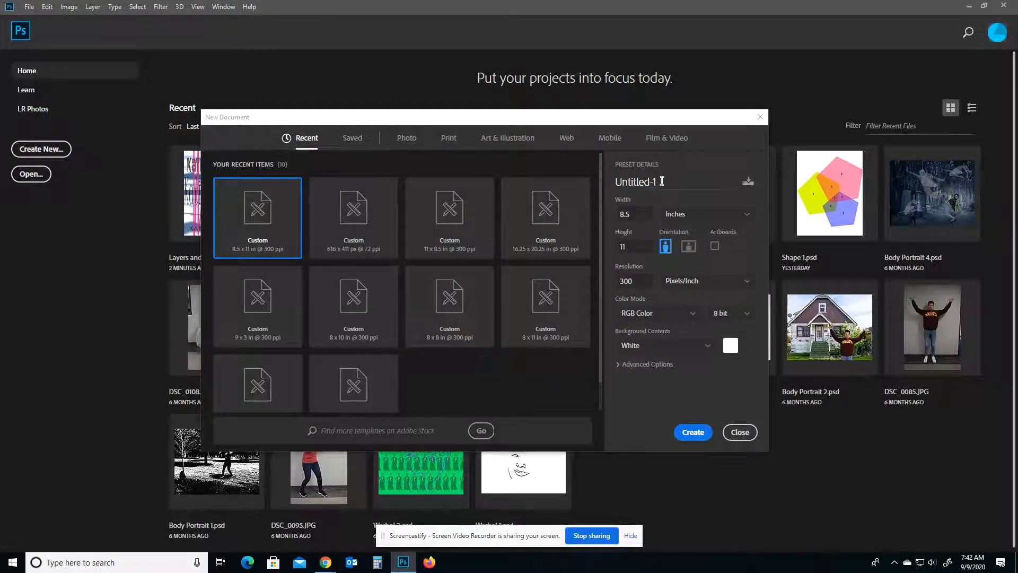
{"action": "left_click", "coordinate": [661, 182]}
{"action": "type", "text": "Lines and Layers"}
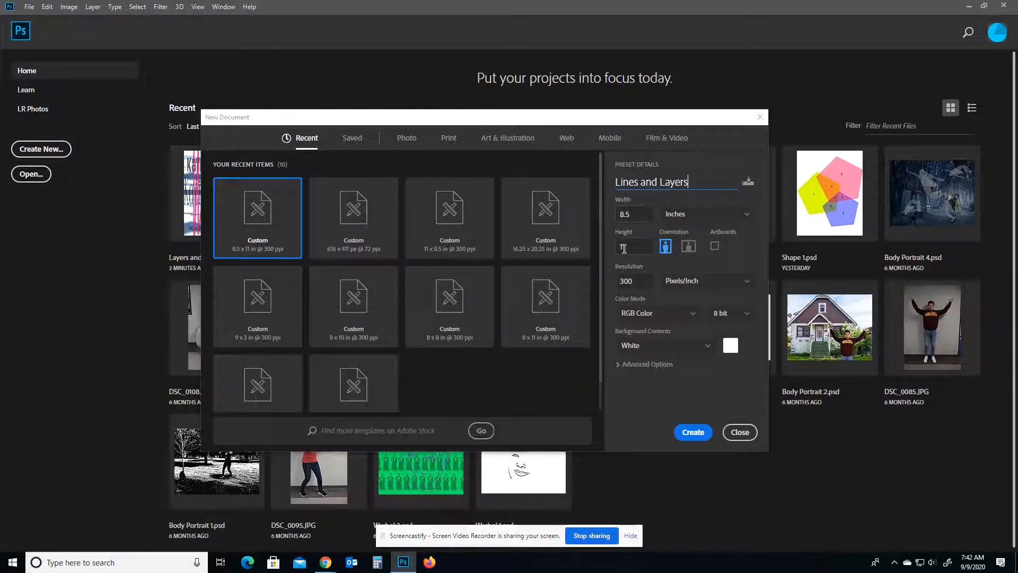
{"action": "left_click", "coordinate": [691, 431]}
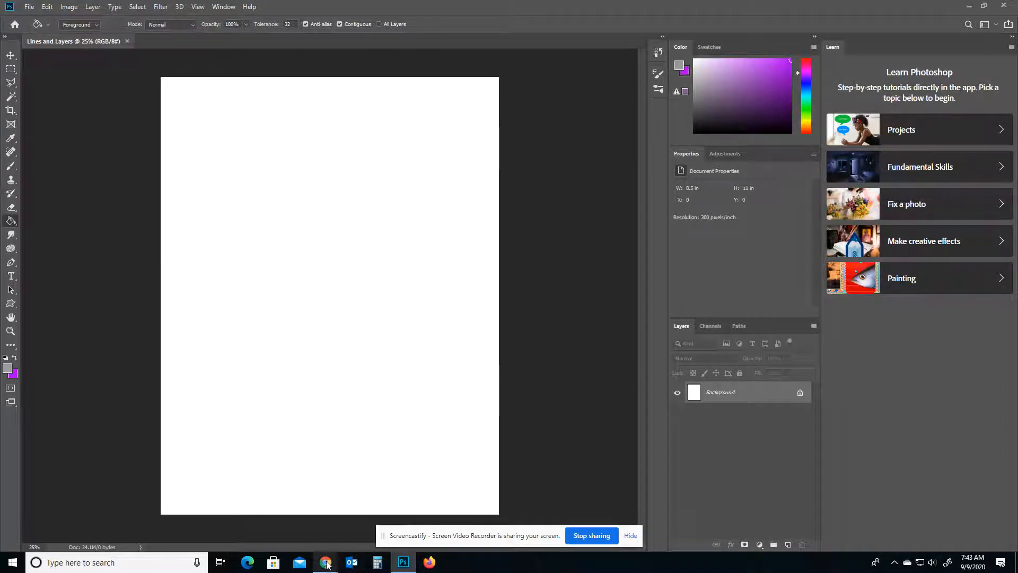
Review the Layers and Lines instructions in Chrome and return to Photoshop
{"action": "mouse_move", "coordinate": [325, 561]}
{"action": "left_click", "coordinate": [298, 531]}
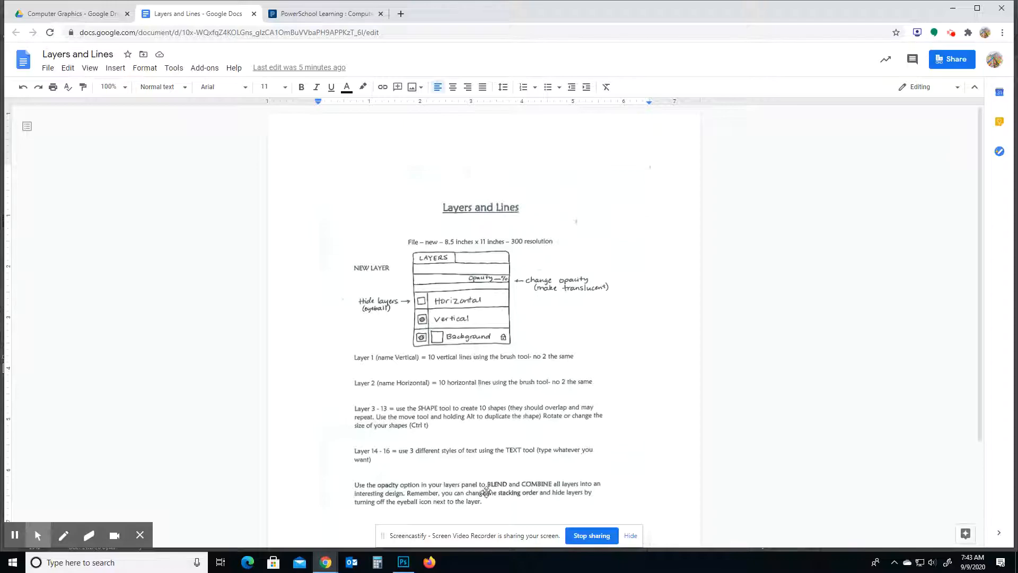
{"action": "left_click", "coordinate": [403, 562]}
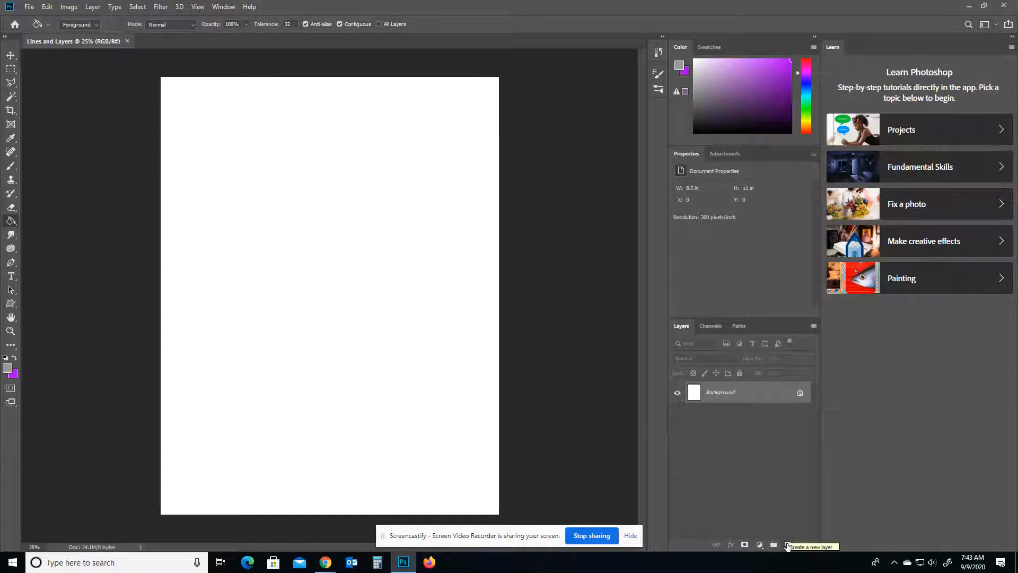
Add a layer and paint a looping purple brush stroke about 4.27 by 3.13 inches on it
{"action": "left_click", "coordinate": [787, 545]}
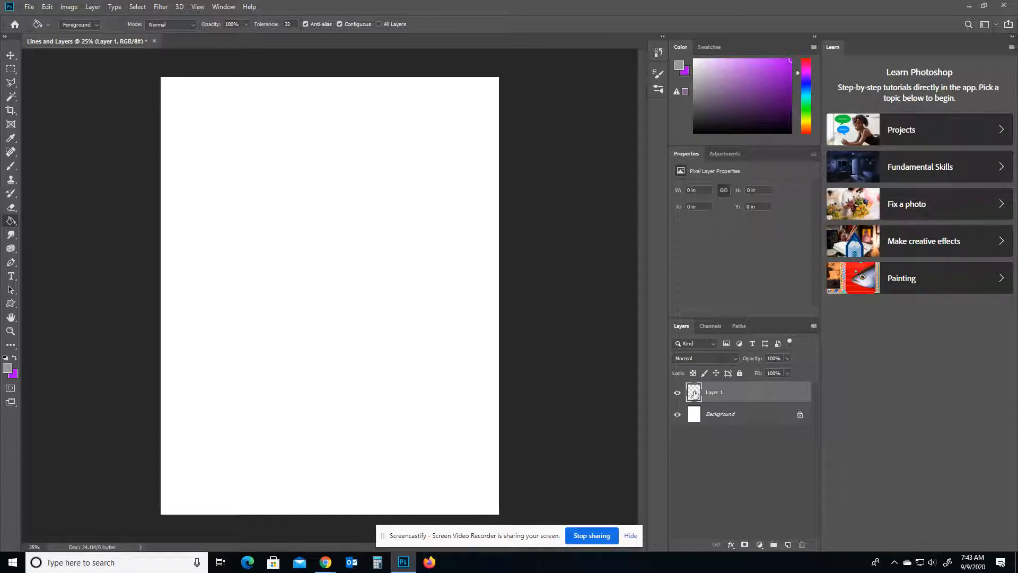
{"action": "left_click", "coordinate": [10, 165]}
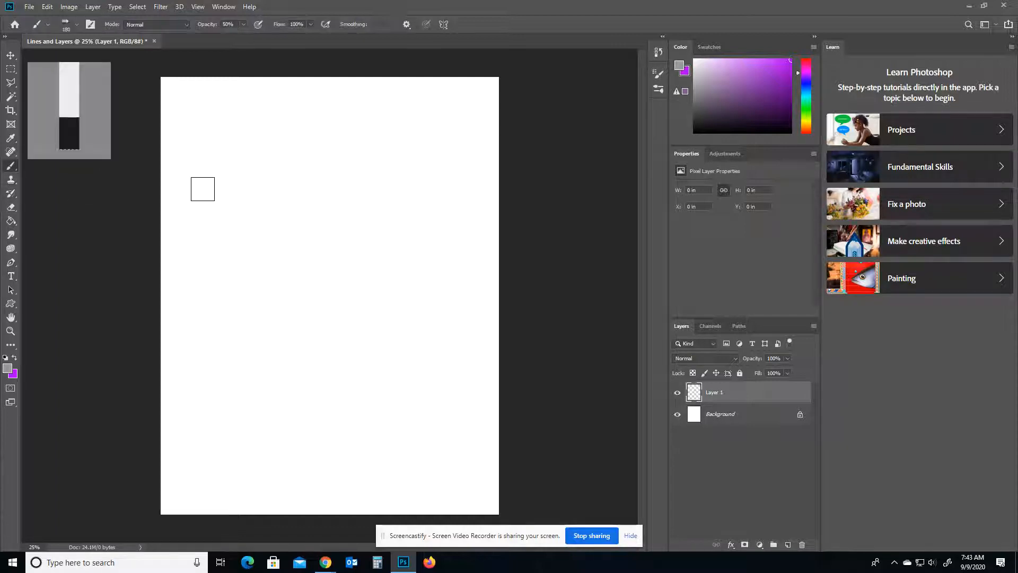
{"action": "left_click", "coordinate": [14, 356]}
{"action": "mouse_move", "coordinate": [213, 282]}
{"action": "left_mouse_down"}
{"action": "mouse_move", "coordinate": [353, 230]}
{"action": "mouse_move", "coordinate": [304, 245]}
{"action": "mouse_move", "coordinate": [359, 186]}
{"action": "mouse_move", "coordinate": [387, 280]}
{"action": "mouse_move", "coordinate": [434, 321]}
{"action": "left_mouse_up"}
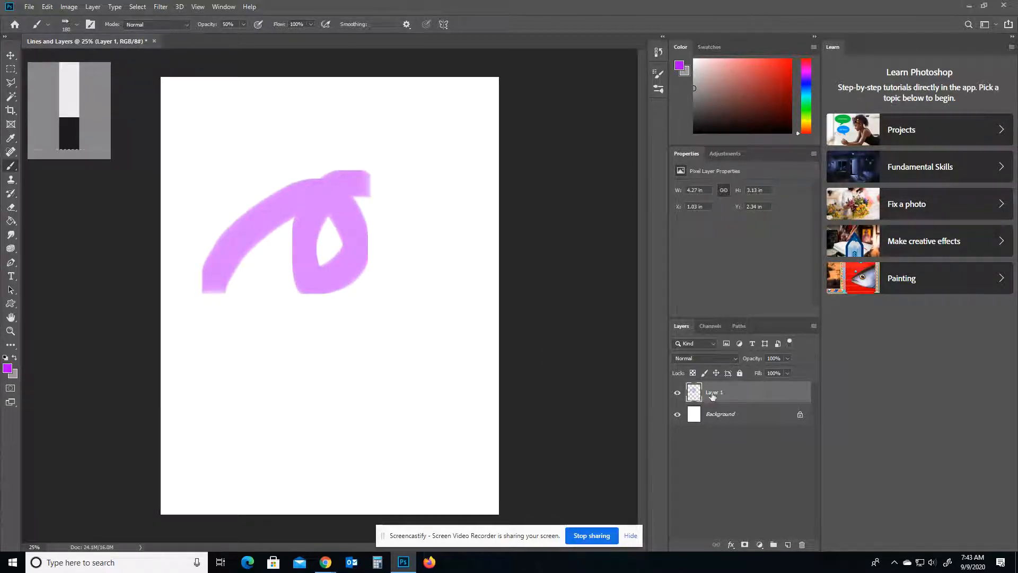
Hide and reshow the purple stroke's layer, delete it, and undo the deletion
{"action": "left_click", "coordinate": [677, 394]}
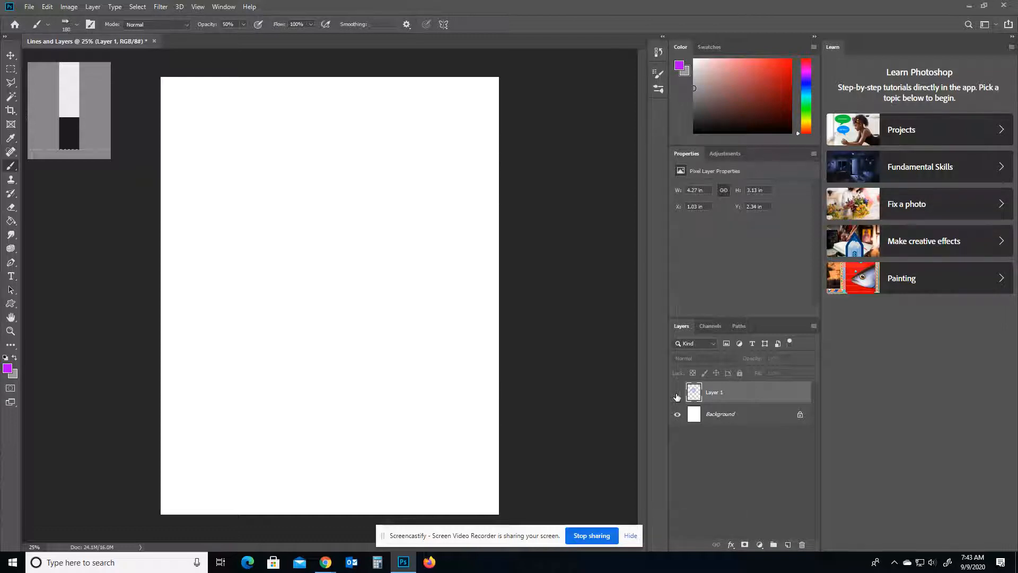
{"action": "left_click", "coordinate": [677, 393]}
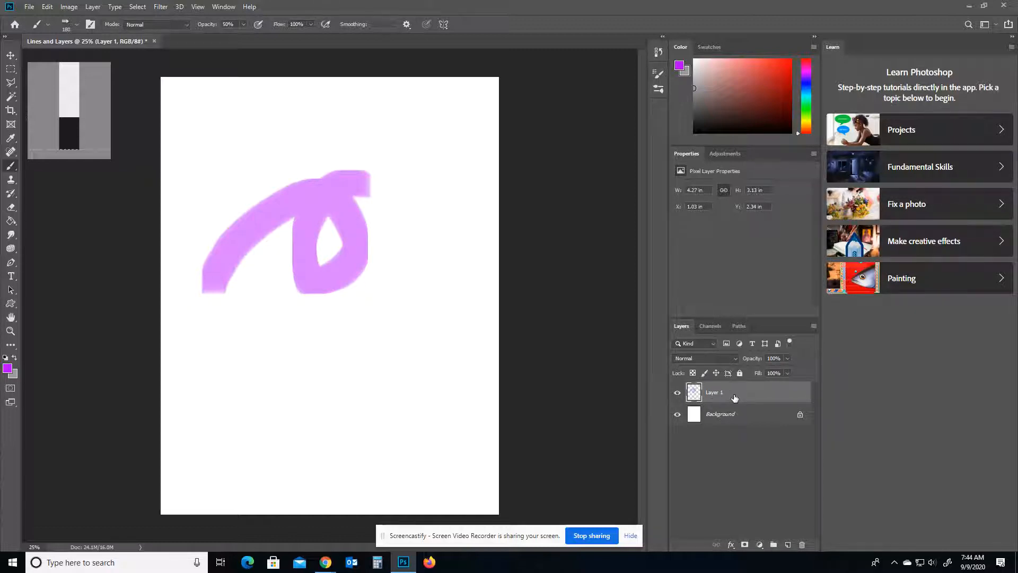
{"action": "key", "text": "Delete"}
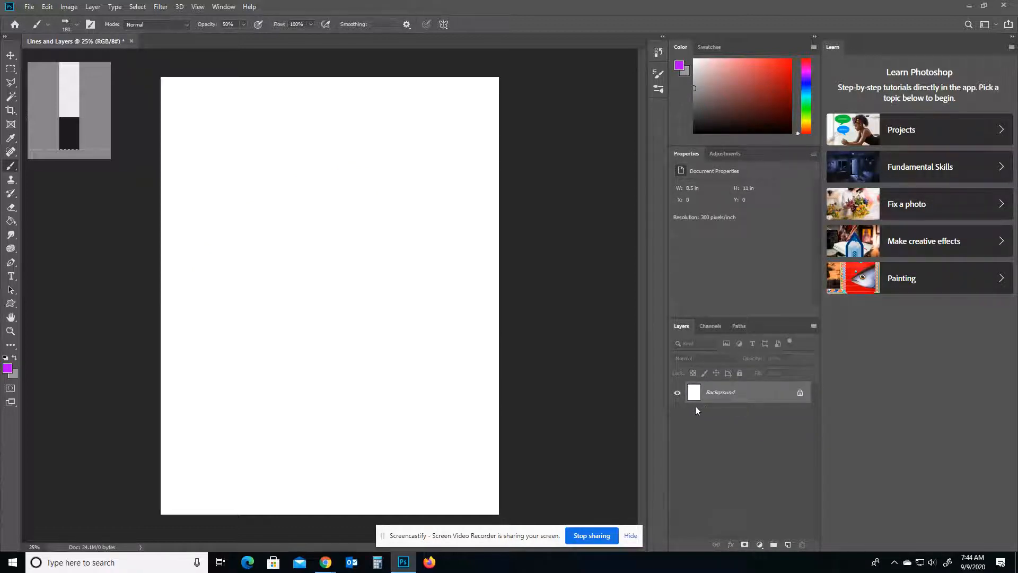
{"action": "key", "text": "ctrl+z"}
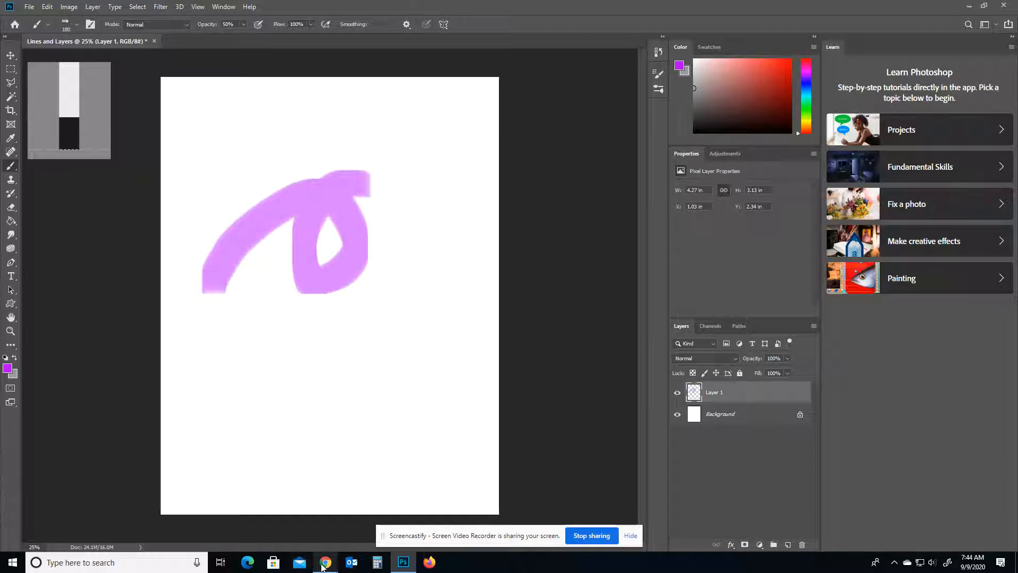
Switch to Chrome and read the Layers and Lines instructions through the final saving directions
{"action": "mouse_move", "coordinate": [323, 567]}
{"action": "left_click", "coordinate": [268, 514]}
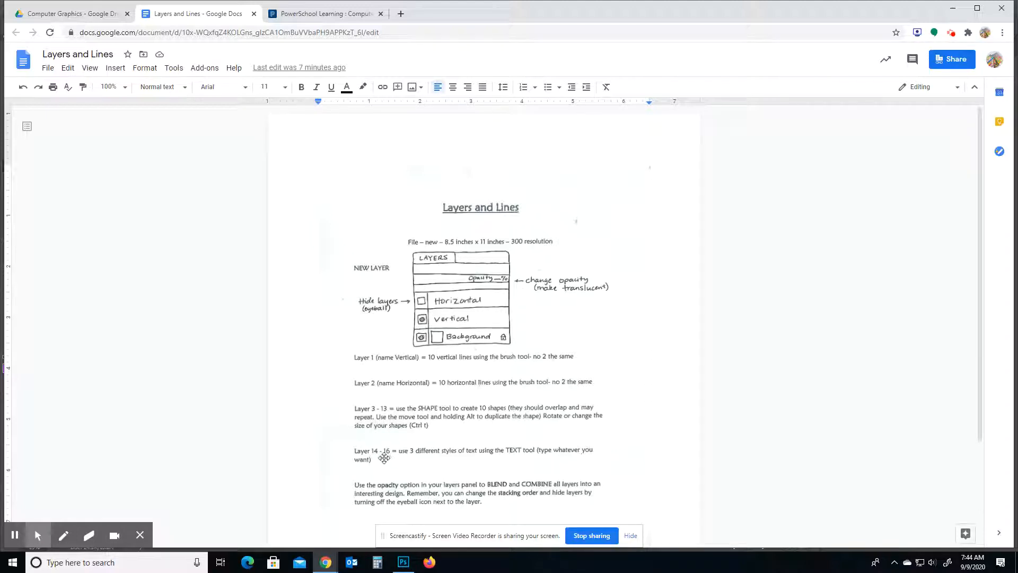
{"action": "scroll", "coordinate": [391, 456], "scroll_direction": "down", "scroll_amount": 1}
{"action": "scroll", "coordinate": [390, 456], "scroll_direction": "down", "scroll_amount": 2}
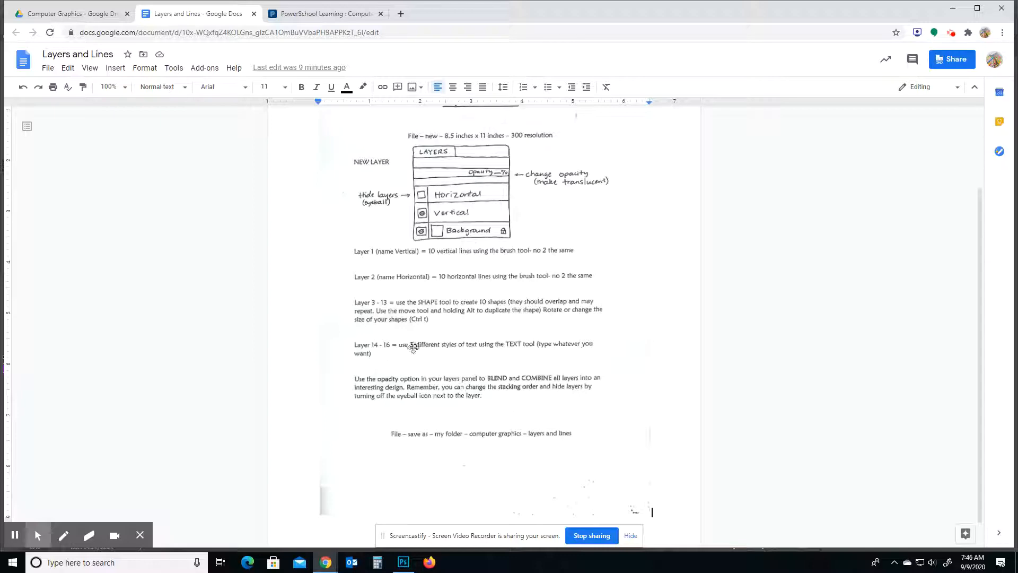
Review both example artworks on the PowerSchool Layers & Lines page and close the image viewer
{"action": "left_click", "coordinate": [308, 16]}
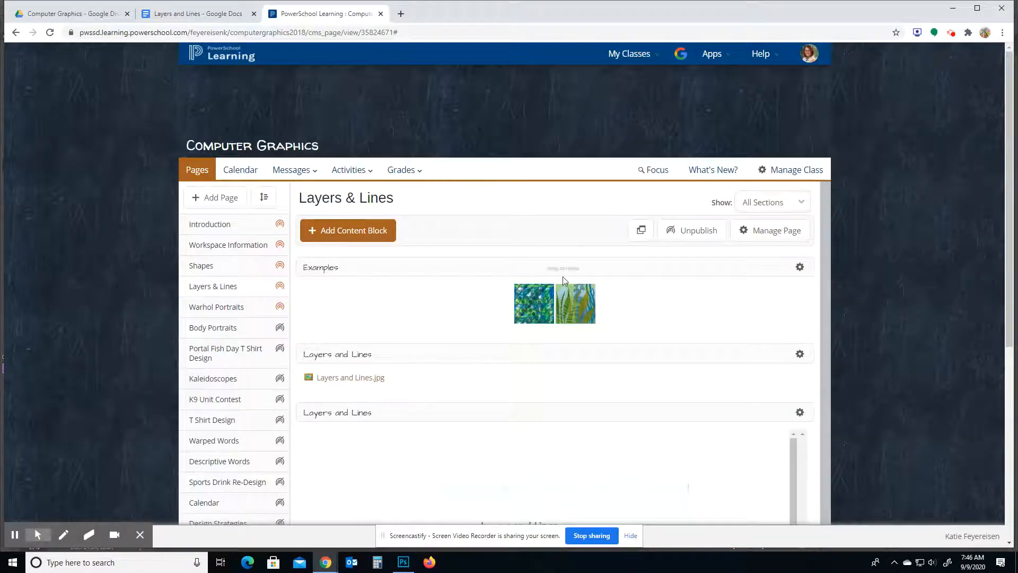
{"action": "left_click", "coordinate": [568, 297]}
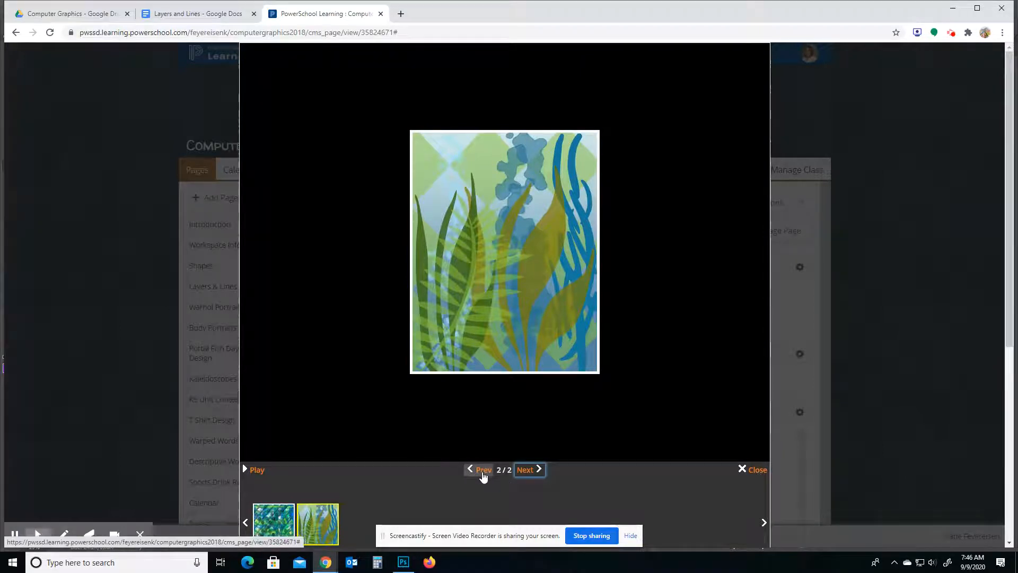
{"action": "left_click", "coordinate": [482, 470]}
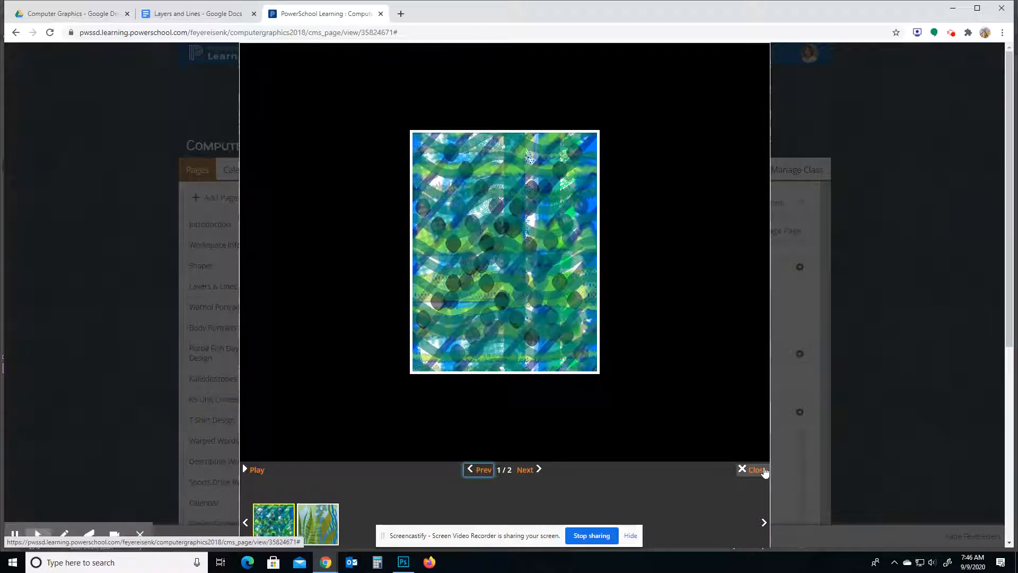
{"action": "left_click", "coordinate": [753, 469]}
Switch to Photoshop and replace the purple stroke's layer with a new empty layer named Vertical
{"action": "left_click", "coordinate": [403, 562]}
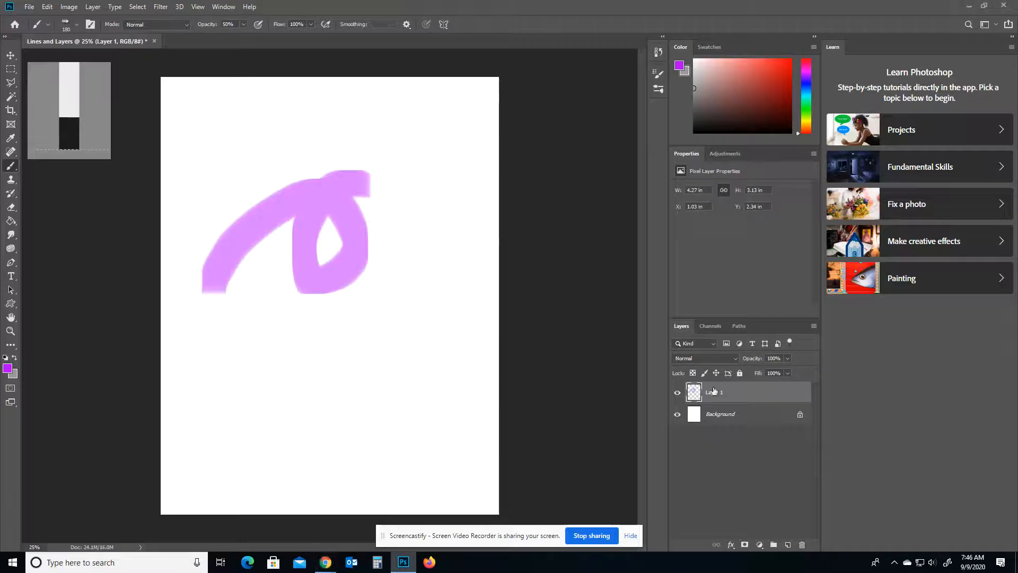
{"action": "key", "text": "Delete"}
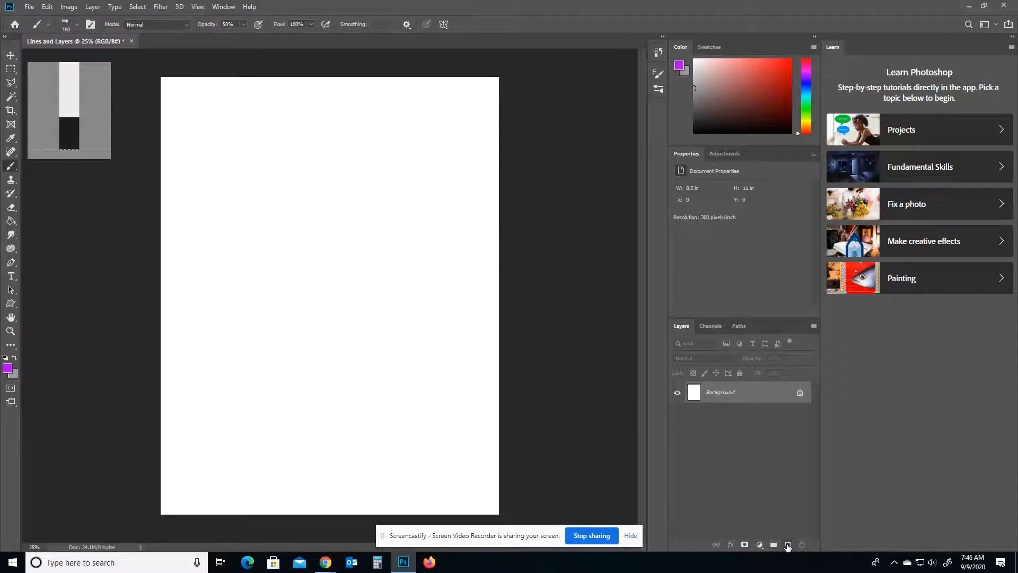
{"action": "left_click", "coordinate": [788, 545]}
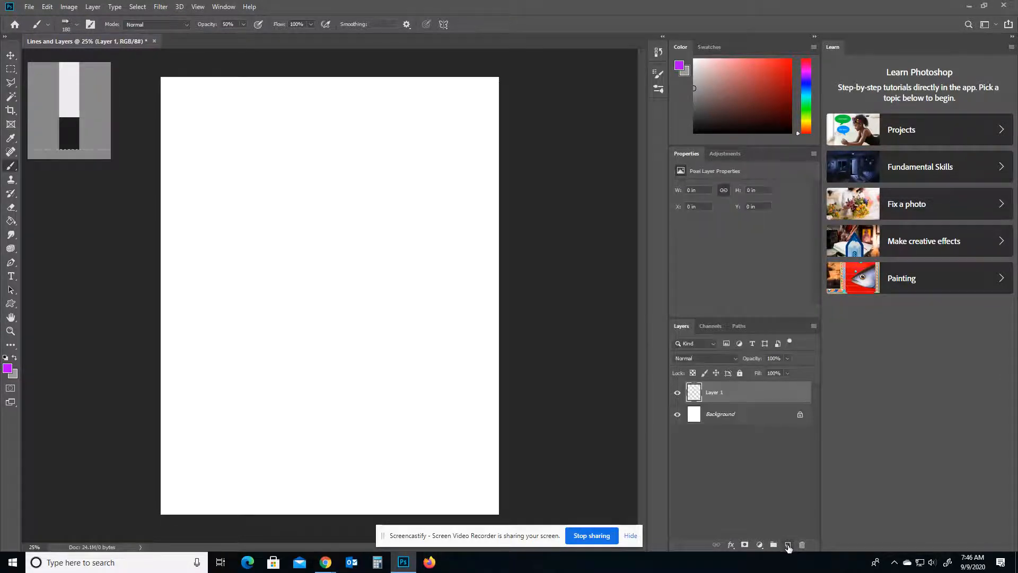
{"action": "double_click", "coordinate": [722, 392]}
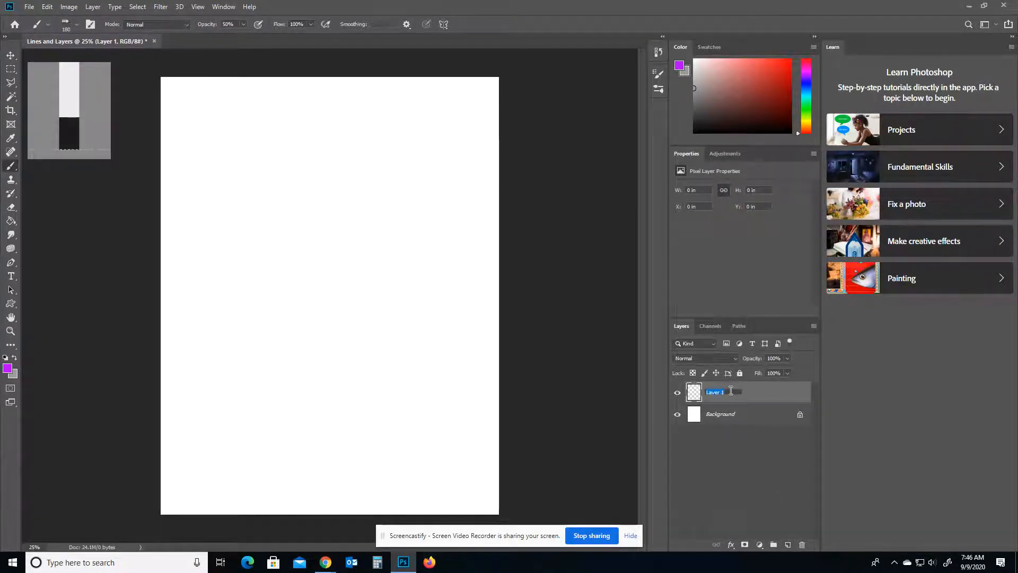
{"action": "type", "text": "Vertical"}
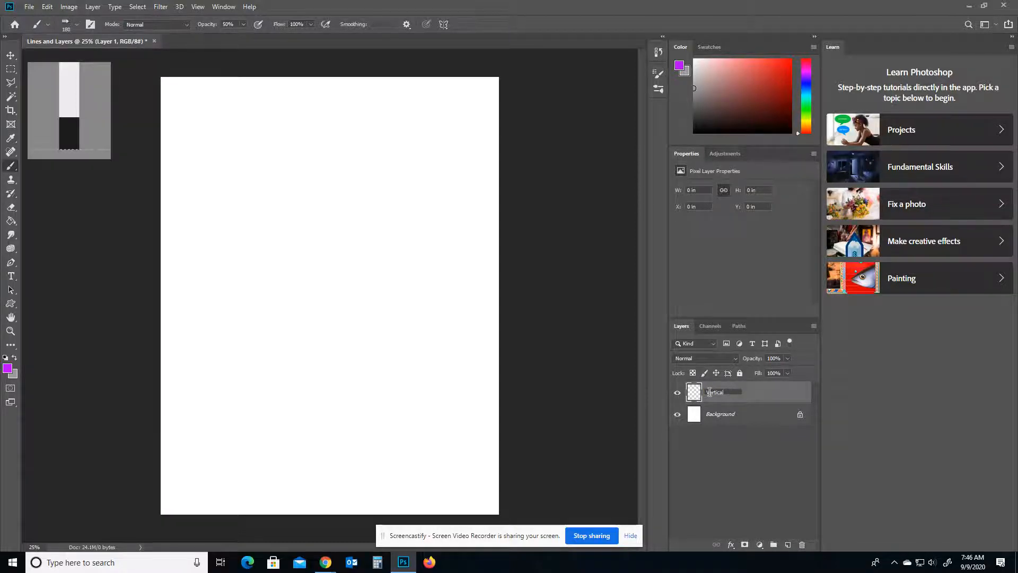
{"action": "key", "text": "Return"}
Activate the Brush Tool and show the list of available brush presets
{"action": "right_click", "coordinate": [9, 170]}
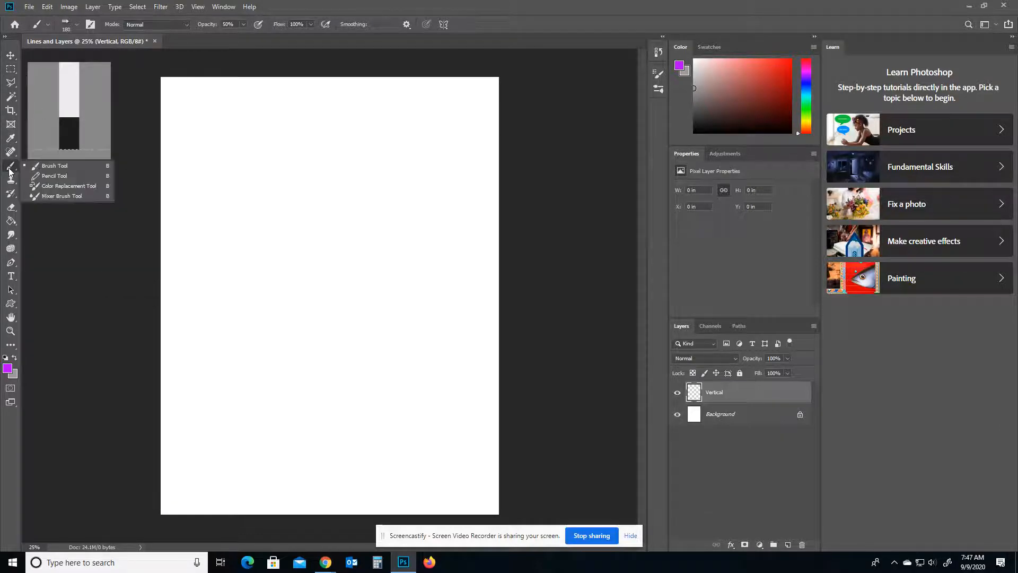
{"action": "left_click", "coordinate": [40, 167]}
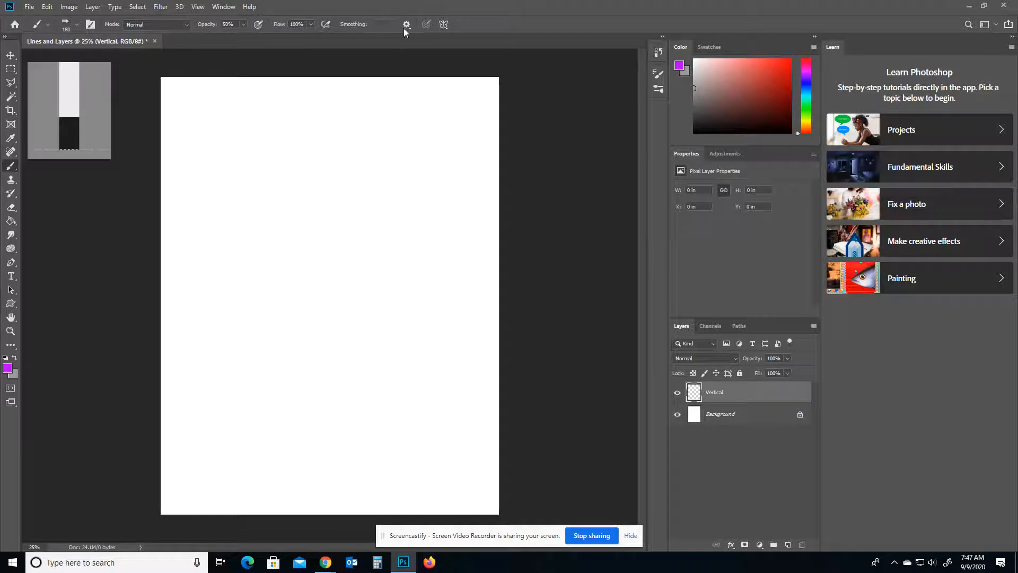
{"action": "left_click", "coordinate": [198, 7]}
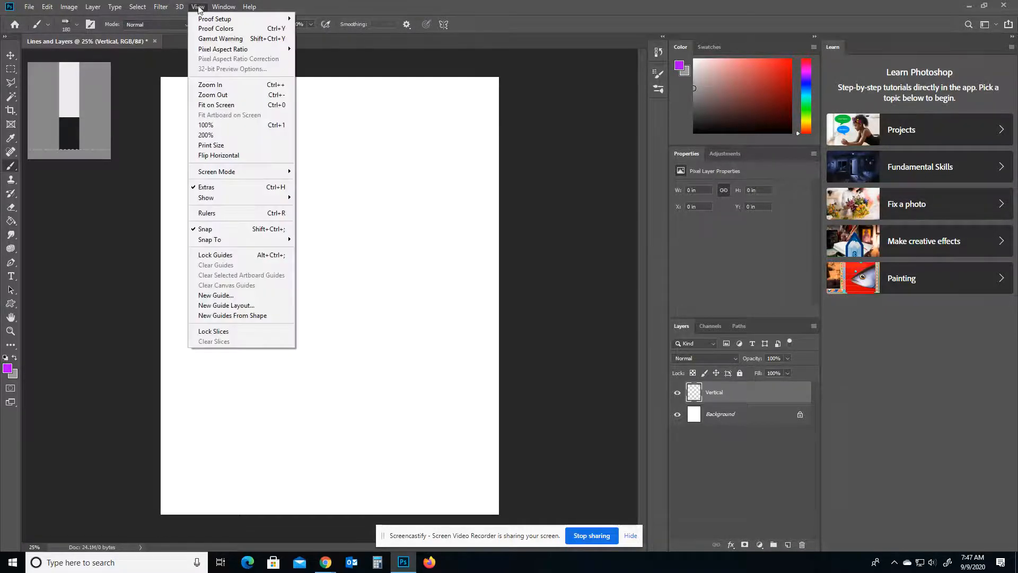
{"action": "mouse_move", "coordinate": [216, 8]}
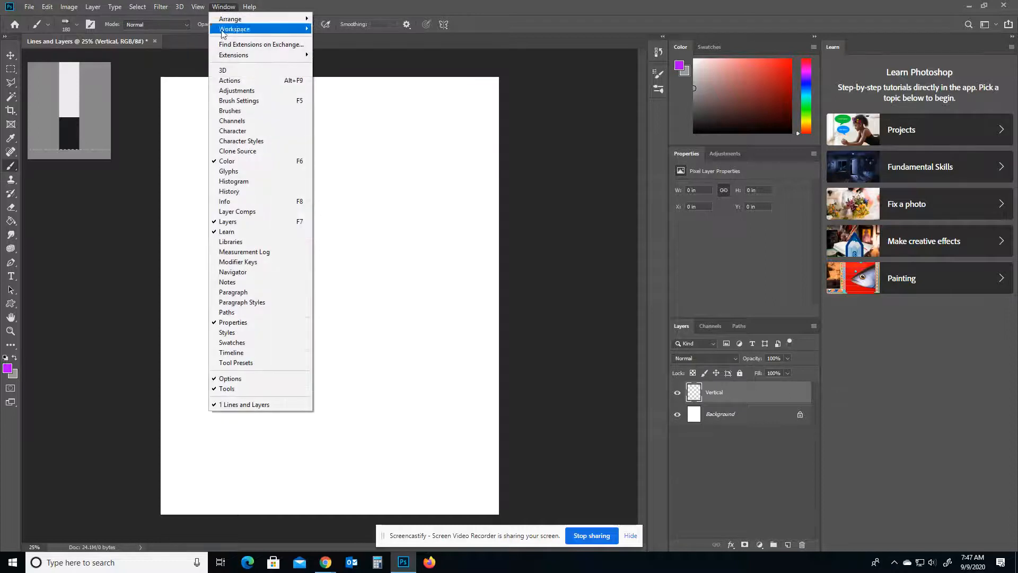
{"action": "left_click", "coordinate": [230, 111]}
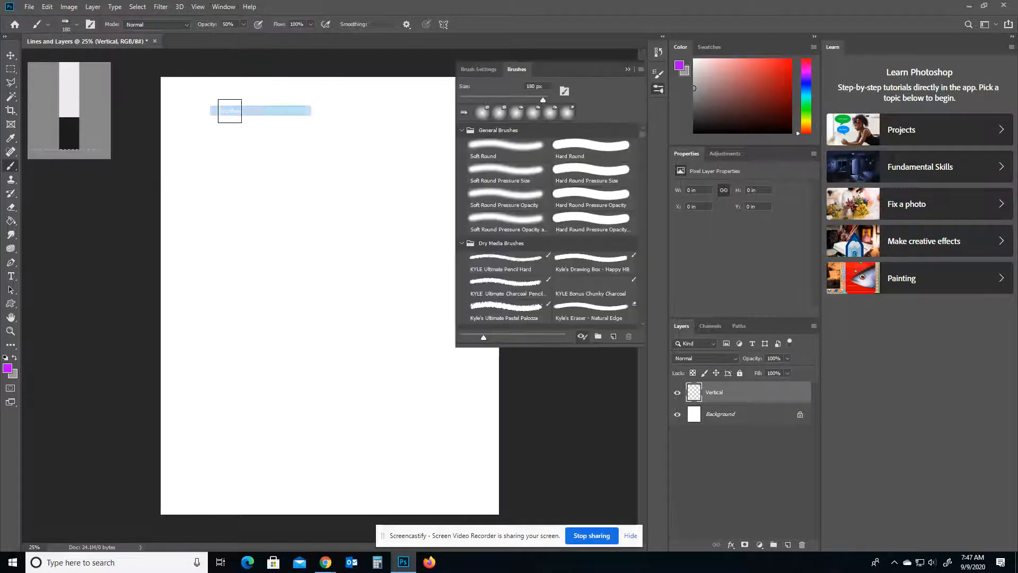
{"action": "left_click", "coordinate": [658, 90]}
{"action": "left_click", "coordinate": [658, 90]}
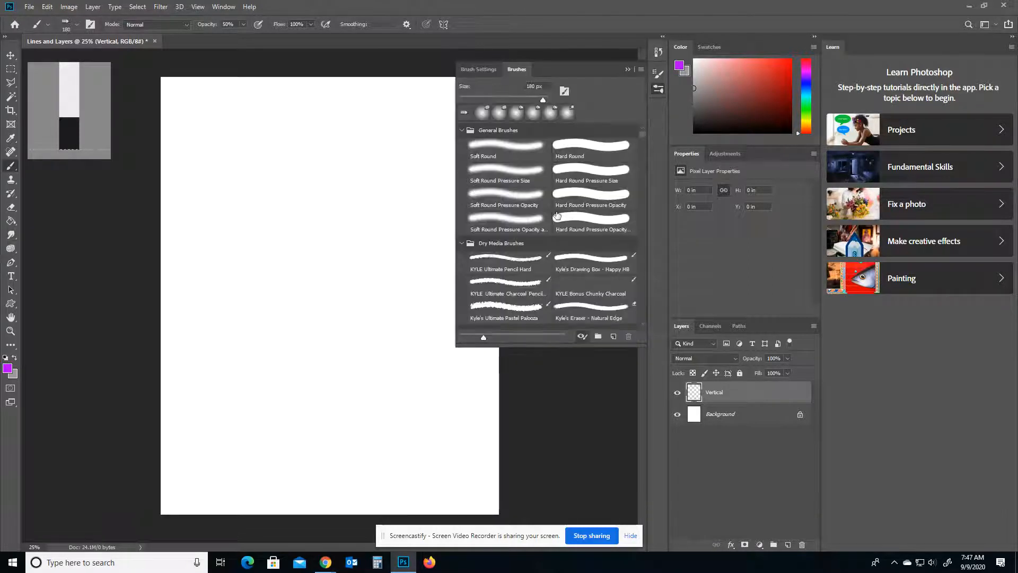
Choose the Dune Grass preset from the legacy Default Brushes and set its size to 142 px
{"action": "scroll", "coordinate": [556, 215], "scroll_direction": "down", "scroll_amount": 5}
{"action": "scroll", "coordinate": [557, 215], "scroll_direction": "down", "scroll_amount": 8}
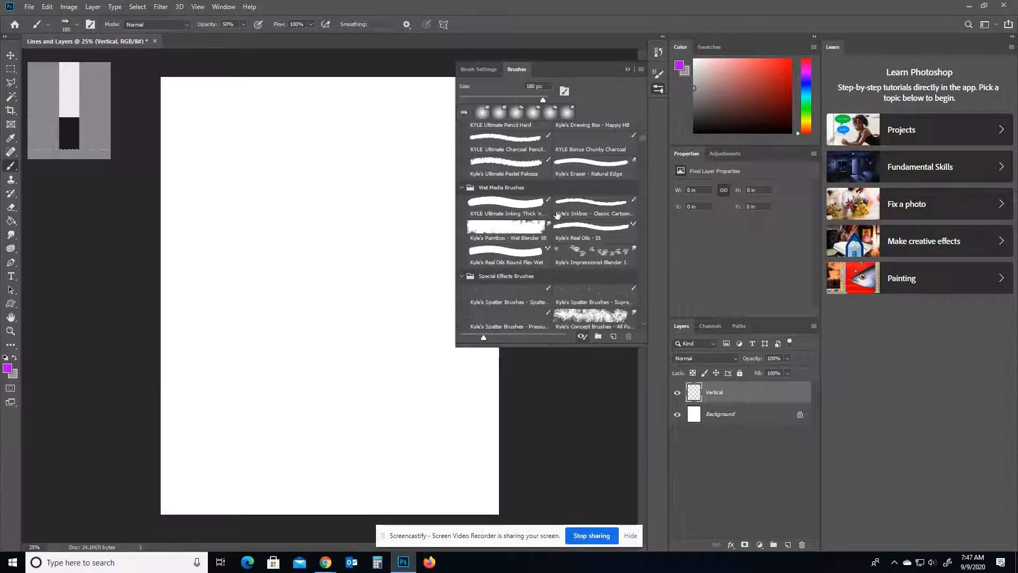
{"action": "scroll", "coordinate": [557, 216], "scroll_direction": "down", "scroll_amount": 8}
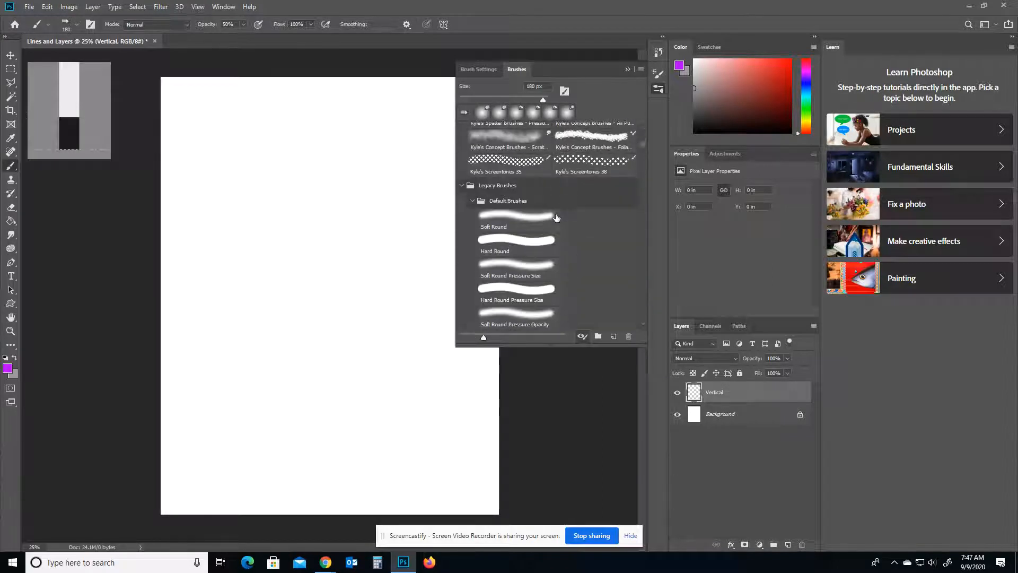
{"action": "scroll", "coordinate": [556, 215], "scroll_direction": "down", "scroll_amount": 2}
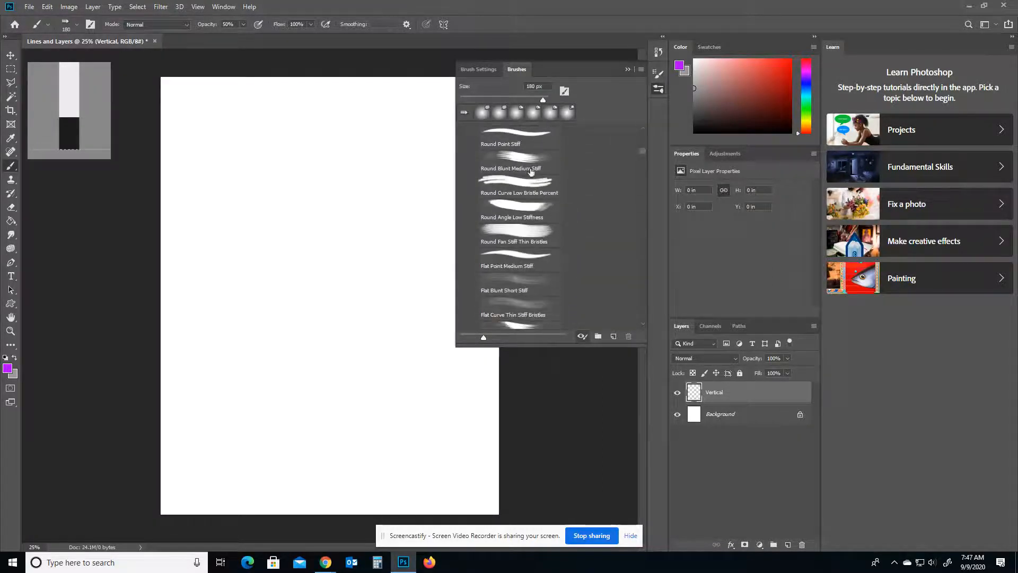
{"action": "scroll", "coordinate": [518, 159], "scroll_direction": "down", "scroll_amount": 2}
{"action": "scroll", "coordinate": [518, 159], "scroll_direction": "down", "scroll_amount": 8}
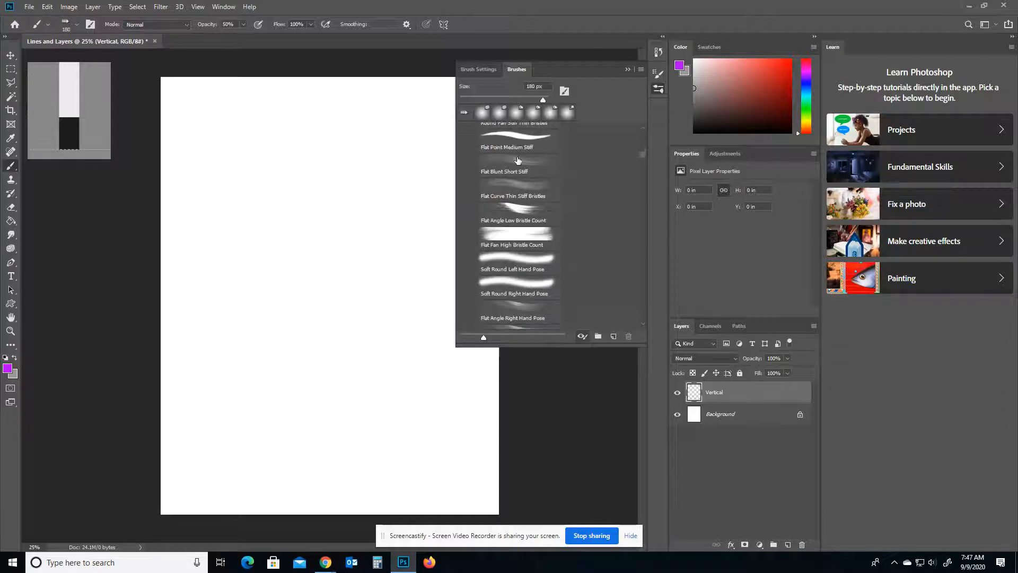
{"action": "scroll", "coordinate": [518, 165], "scroll_direction": "down", "scroll_amount": 10}
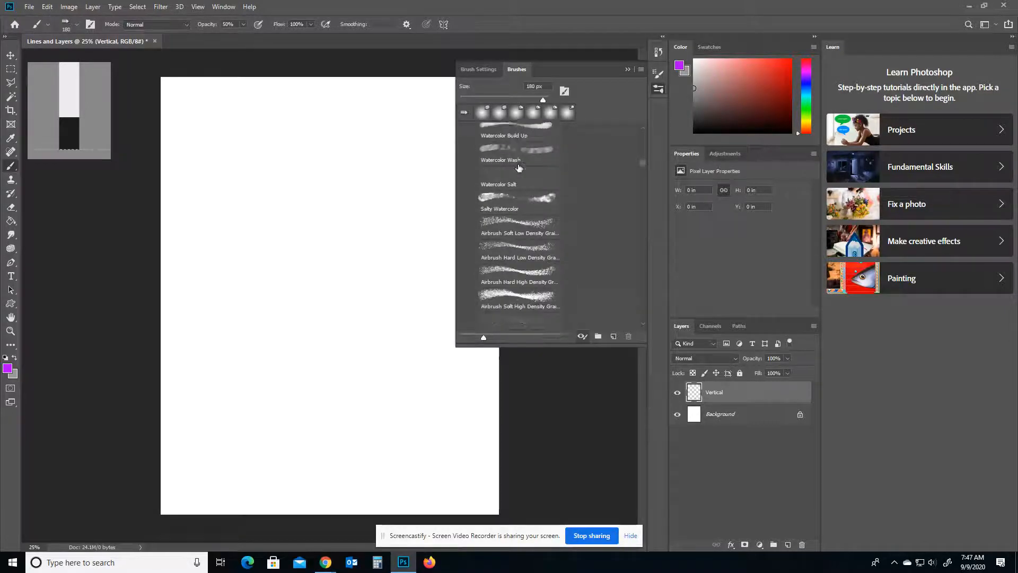
{"action": "scroll", "coordinate": [519, 173], "scroll_direction": "down", "scroll_amount": 10}
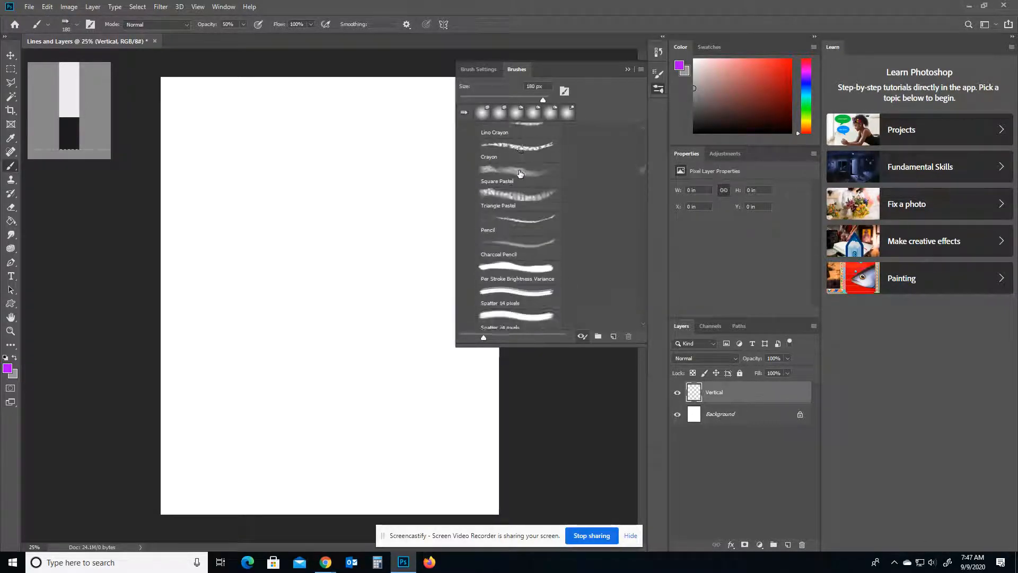
{"action": "scroll", "coordinate": [520, 174], "scroll_direction": "down", "scroll_amount": 8}
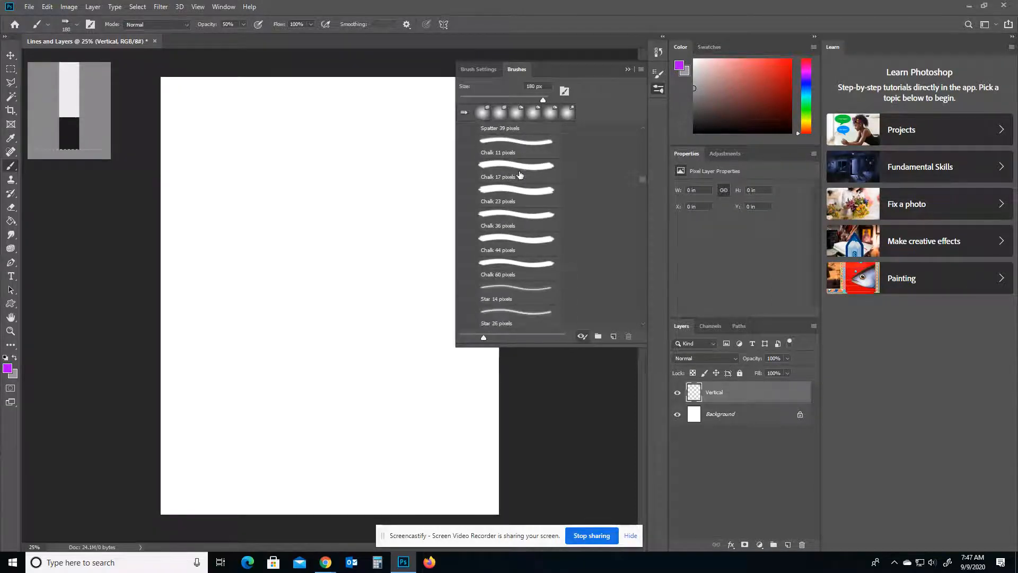
{"action": "scroll", "coordinate": [498, 254], "scroll_direction": "down", "scroll_amount": 2}
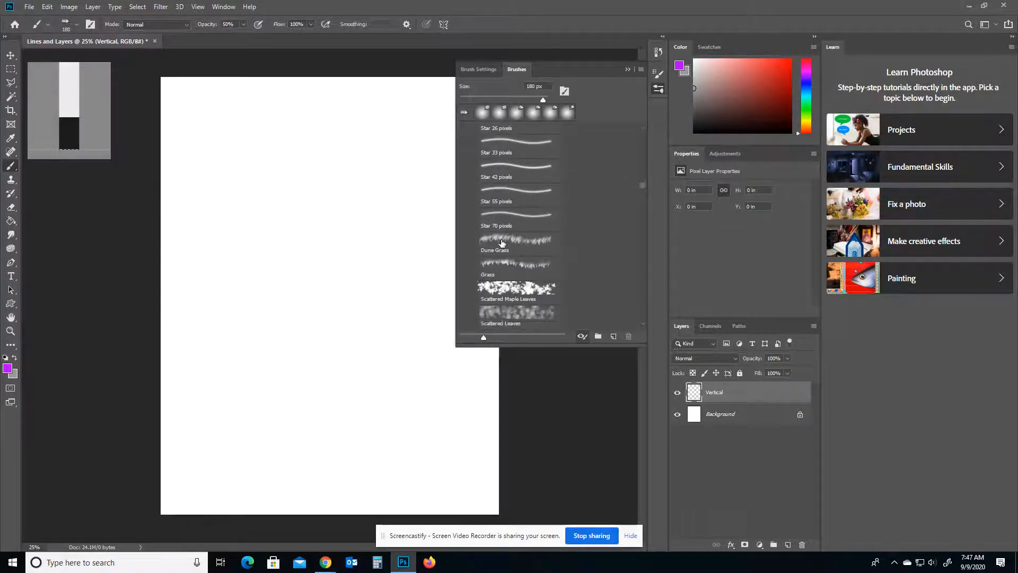
{"action": "left_click", "coordinate": [499, 240]}
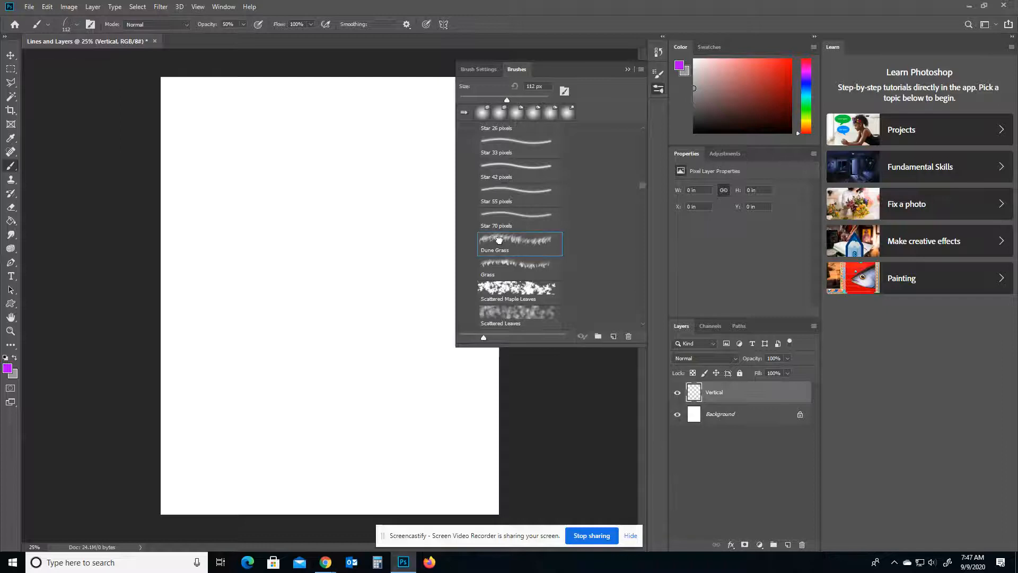
{"action": "mouse_move", "coordinate": [507, 100]}
{"action": "left_mouse_down"}
{"action": "mouse_move", "coordinate": [554, 100]}
{"action": "mouse_move", "coordinate": [506, 100]}
{"action": "left_mouse_up"}
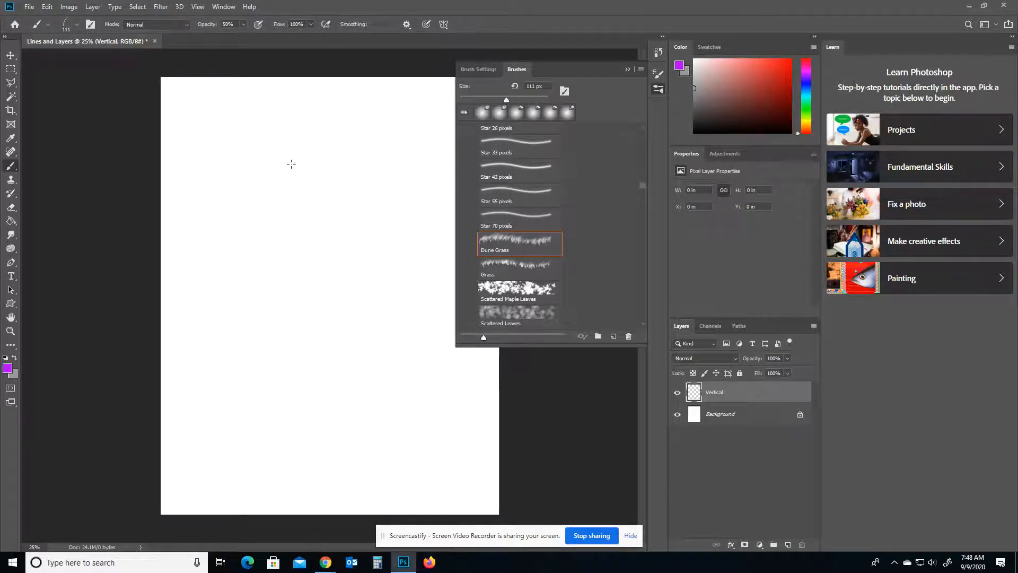
{"action": "left_click_drag", "start_coordinate": [507, 99], "coordinate": [513, 101]}
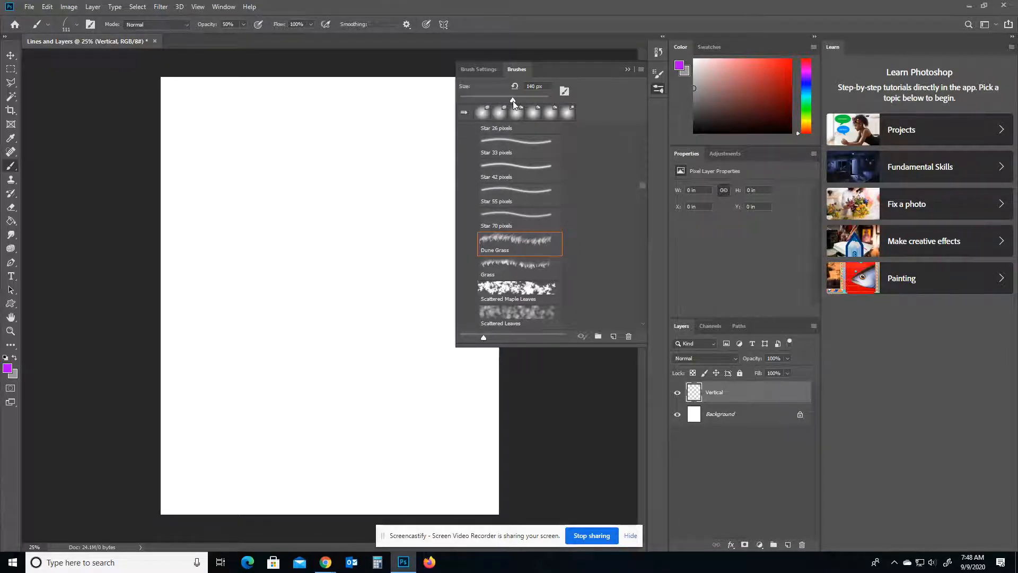
Change the foreground color from purple to a dark green and return to the Brush Tool
{"action": "left_click", "coordinate": [7, 368]}
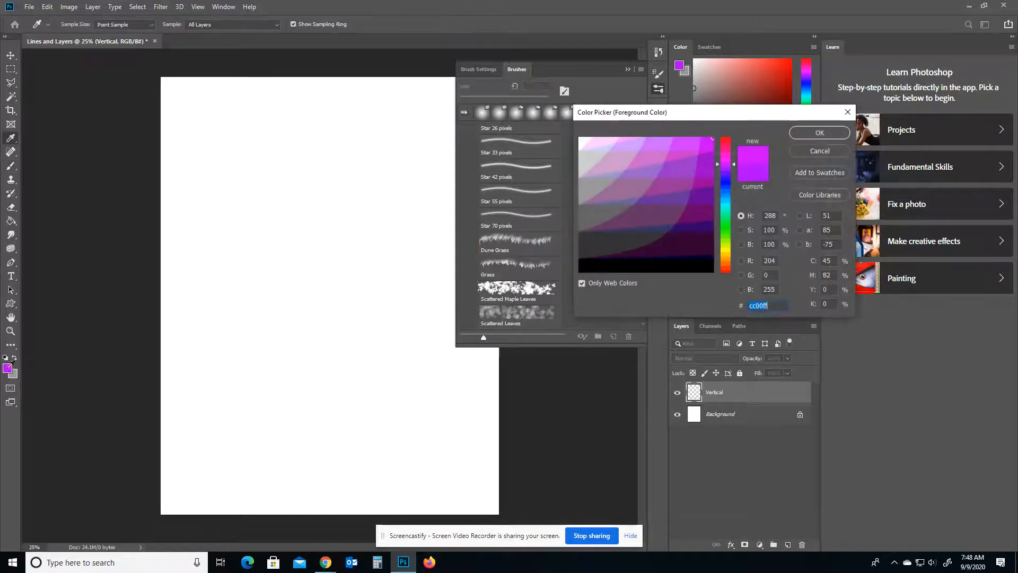
{"action": "left_click", "coordinate": [725, 219]}
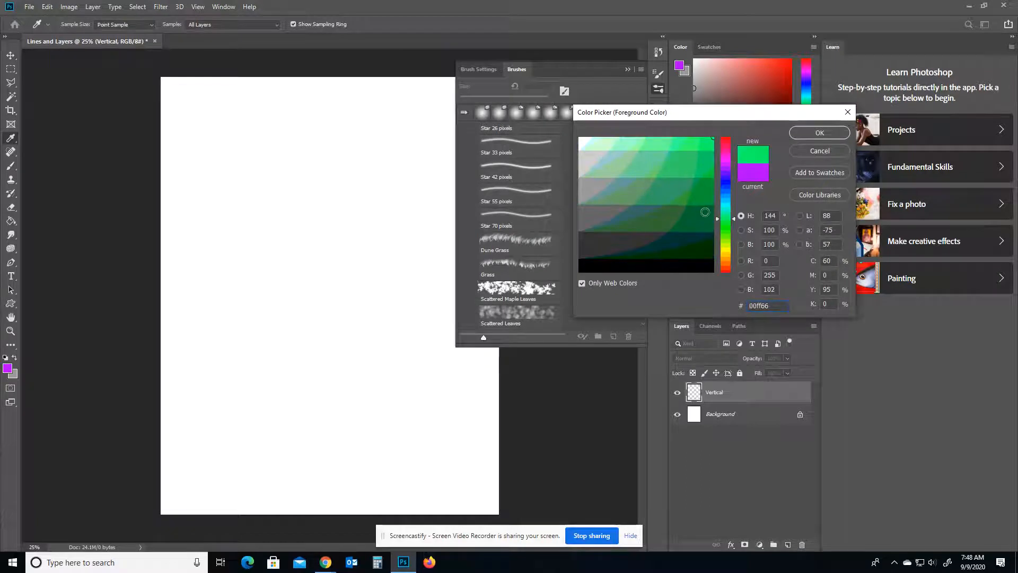
{"action": "left_click", "coordinate": [705, 212]}
{"action": "left_click", "coordinate": [811, 135]}
{"action": "key", "text": "b"}
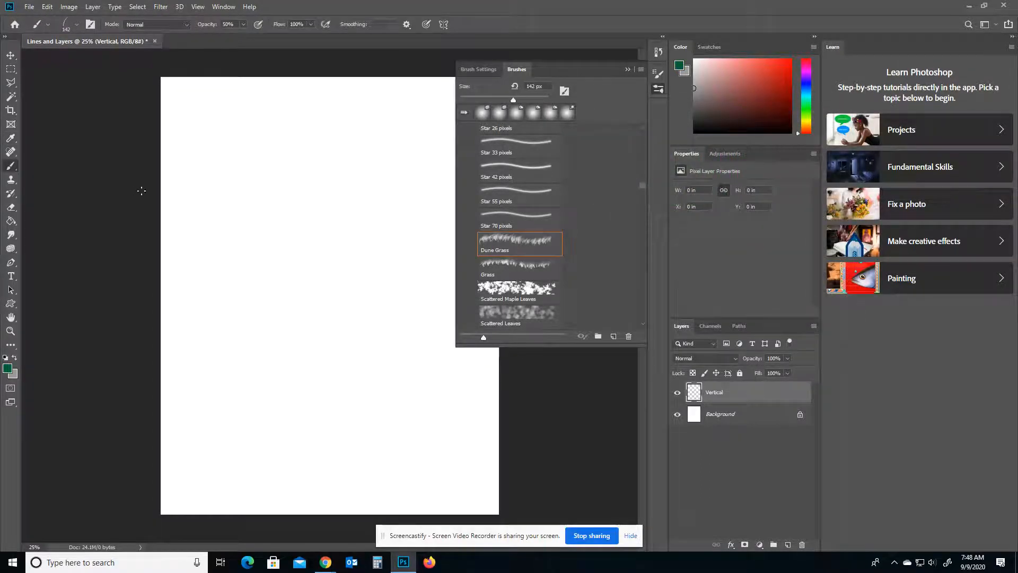
Try a horizontal Dune Grass stroke across the upper part of the canvas and undo it
{"action": "left_click_drag", "start_coordinate": [141, 191], "coordinate": [481, 192]}
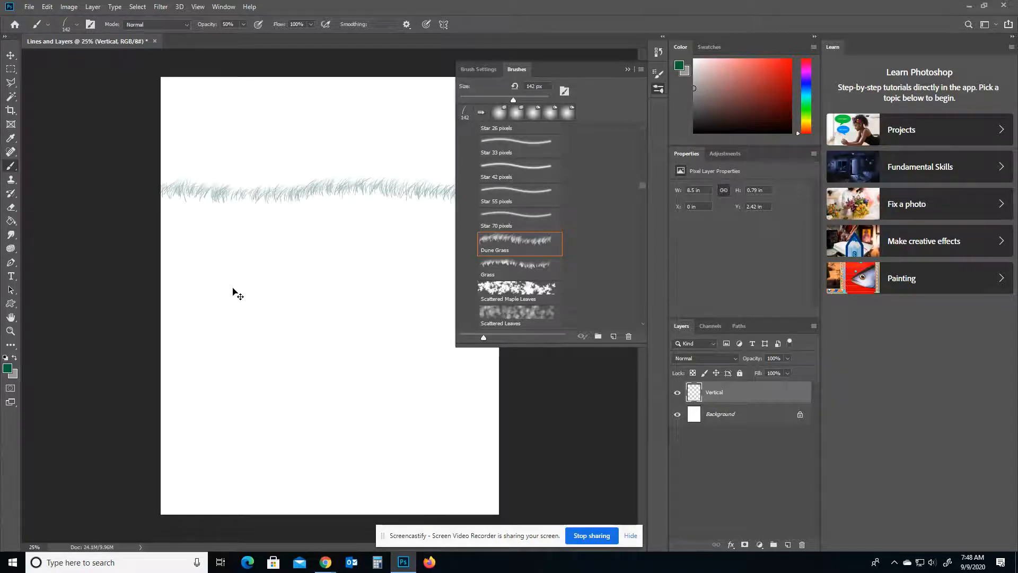
{"action": "key", "text": "ctrl+z"}
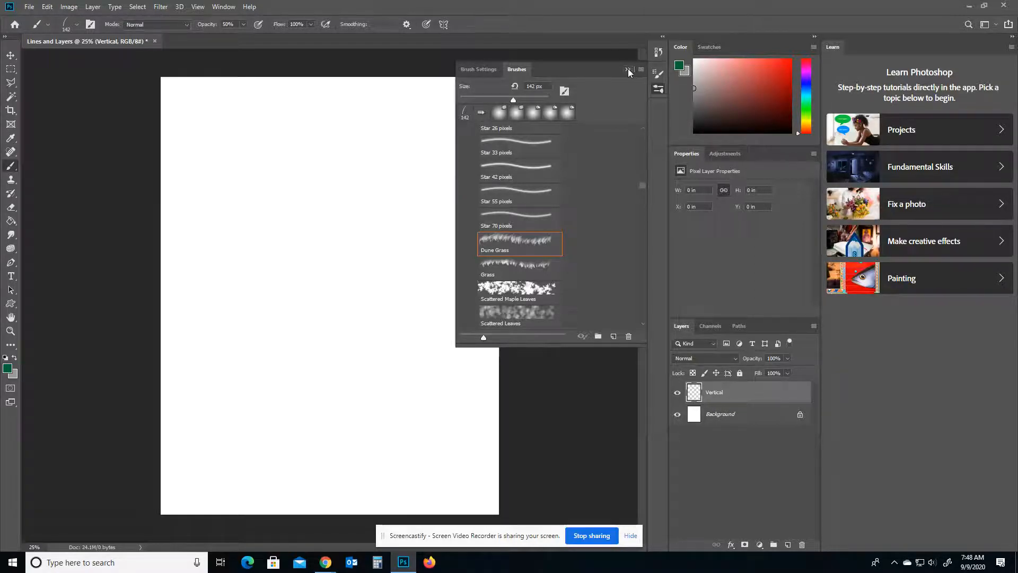
Paint intertwining wavy Dune Grass strokes down the right part of the canvas and one straight vertical line near the center
{"action": "left_click", "coordinate": [627, 70]}
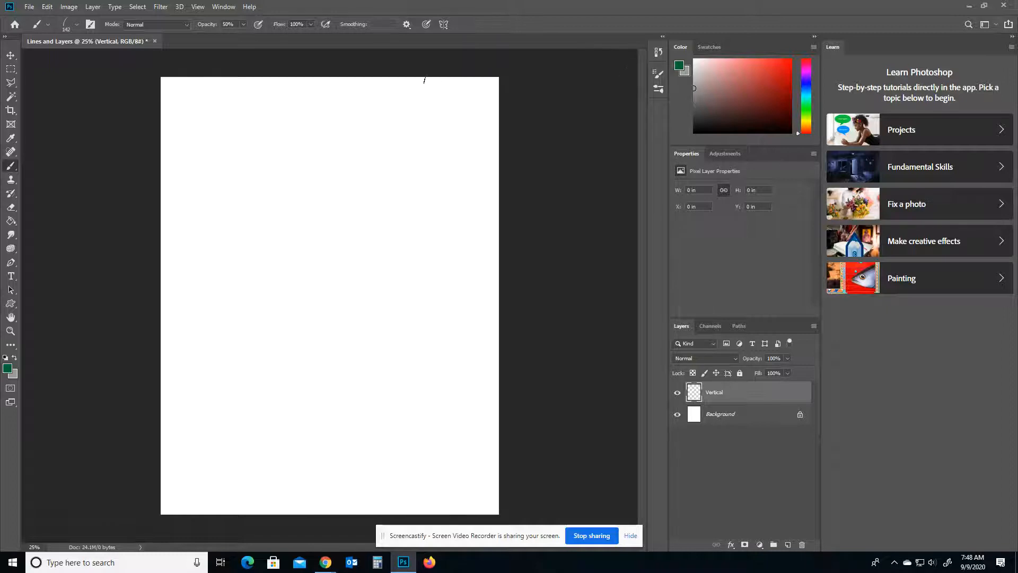
{"action": "mouse_move", "coordinate": [424, 106]}
{"action": "left_mouse_down"}
{"action": "mouse_move", "coordinate": [407, 182]}
{"action": "mouse_move", "coordinate": [422, 360]}
{"action": "mouse_move", "coordinate": [405, 489]}
{"action": "left_mouse_up"}
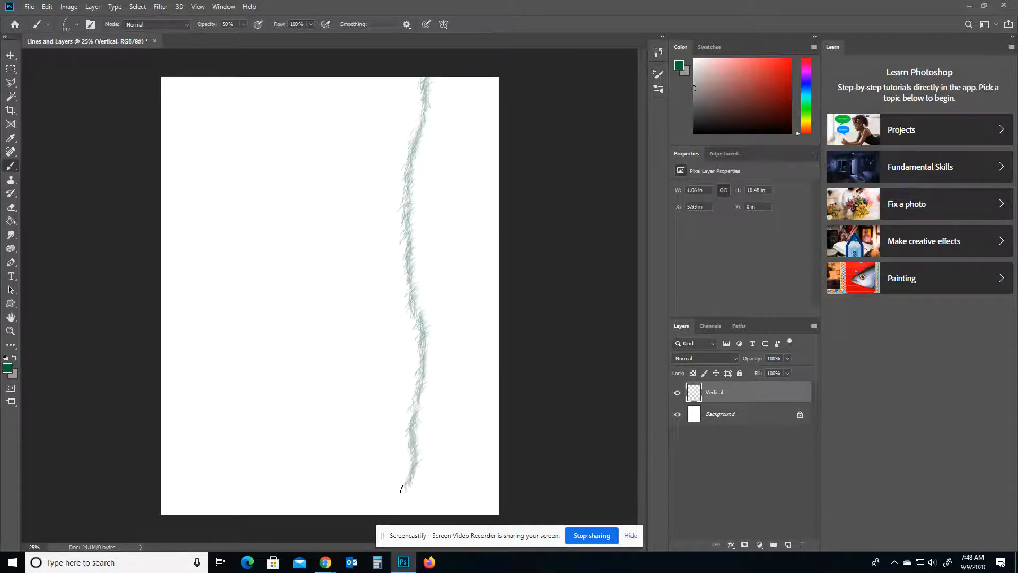
{"action": "mouse_move", "coordinate": [424, 73]}
{"action": "left_mouse_down"}
{"action": "mouse_move", "coordinate": [403, 171]}
{"action": "mouse_move", "coordinate": [425, 382]}
{"action": "left_mouse_up"}
{"action": "mouse_move", "coordinate": [419, 229]}
{"action": "left_mouse_down"}
{"action": "mouse_move", "coordinate": [379, 355]}
{"action": "mouse_move", "coordinate": [384, 373]}
{"action": "left_mouse_up"}
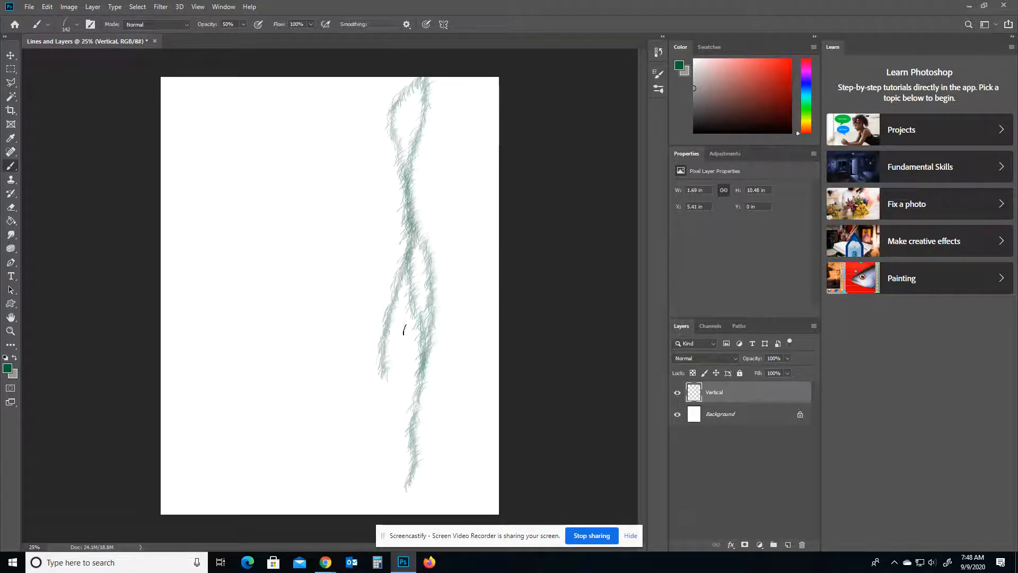
{"action": "left_click_drag", "start_coordinate": [405, 328], "coordinate": [406, 443]}
{"action": "left_click_drag", "start_coordinate": [387, 395], "coordinate": [429, 507]}
{"action": "left_click_drag", "start_coordinate": [436, 411], "coordinate": [400, 511]}
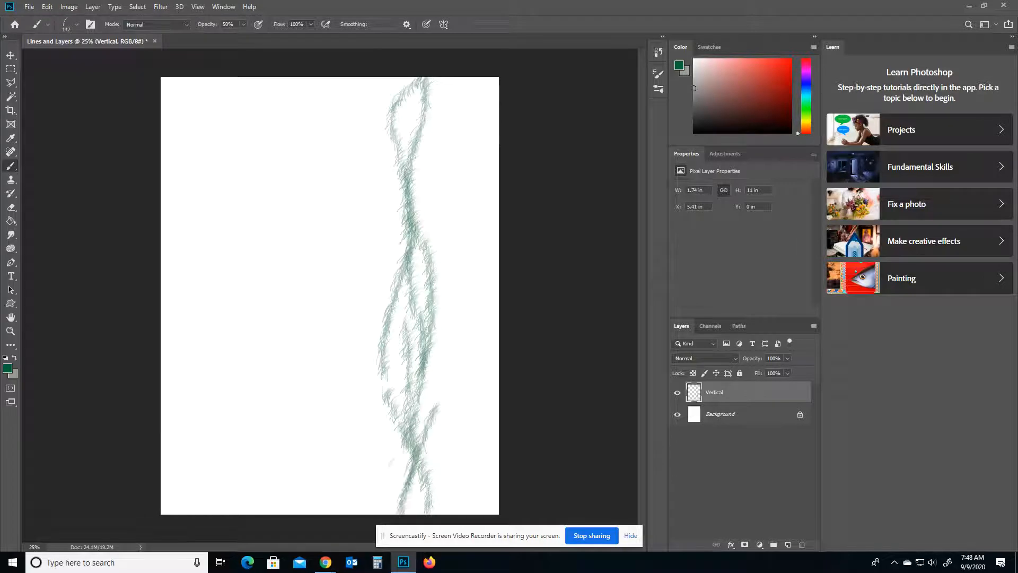
{"action": "mouse_move", "coordinate": [422, 85]}
{"action": "left_mouse_down"}
{"action": "mouse_move", "coordinate": [441, 85]}
{"action": "mouse_move", "coordinate": [407, 240]}
{"action": "left_mouse_up"}
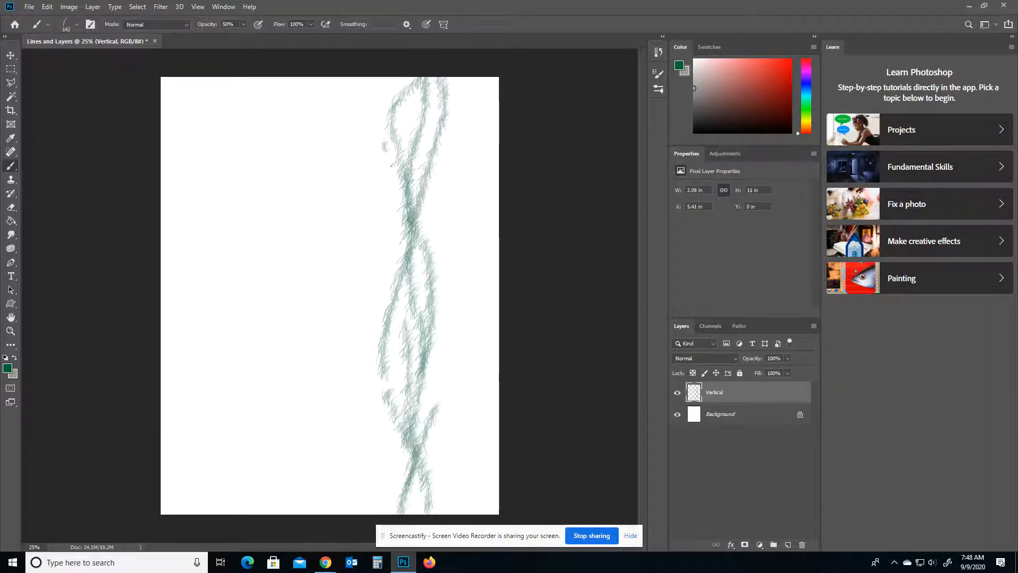
{"action": "left_click_drag", "start_coordinate": [392, 165], "coordinate": [446, 296]}
{"action": "mouse_move", "coordinate": [448, 213]}
{"action": "left_mouse_down"}
{"action": "mouse_move", "coordinate": [430, 327]}
{"action": "mouse_move", "coordinate": [422, 347]}
{"action": "left_mouse_up"}
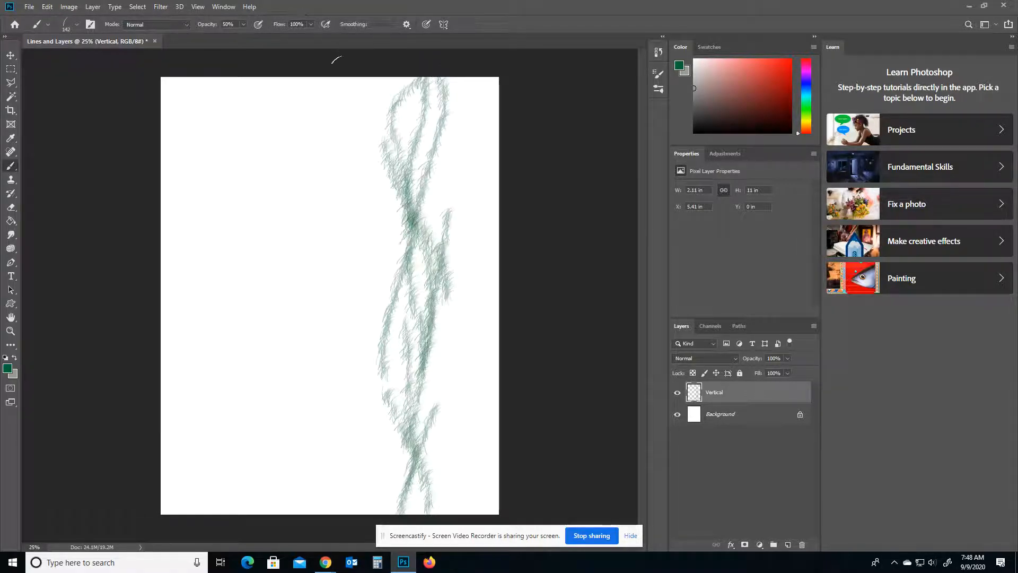
{"action": "left_click_drag", "start_coordinate": [346, 79], "coordinate": [345, 527]}
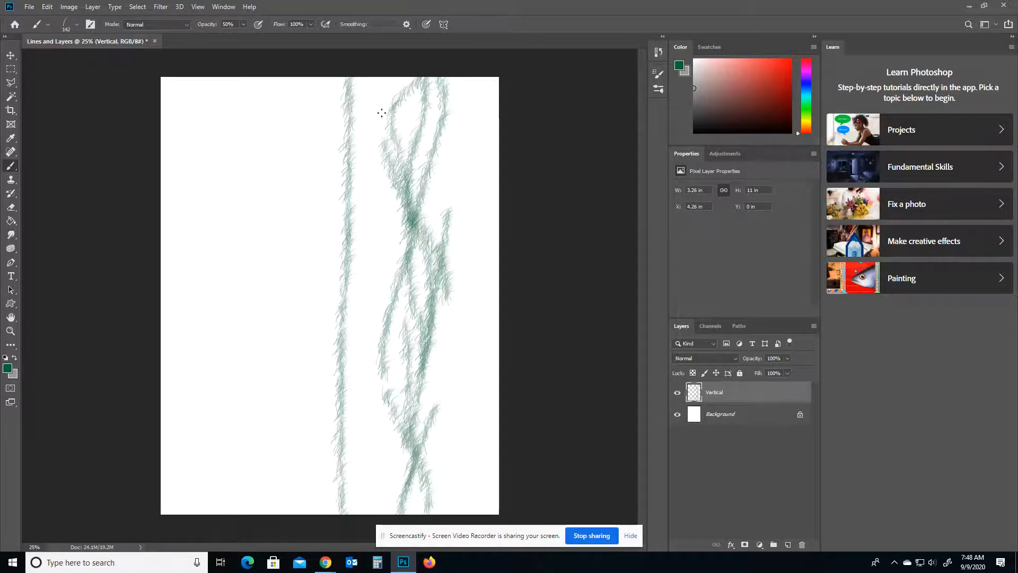
Choose the Chalk brush preset and set its size to 185 px
{"action": "left_click", "coordinate": [660, 89]}
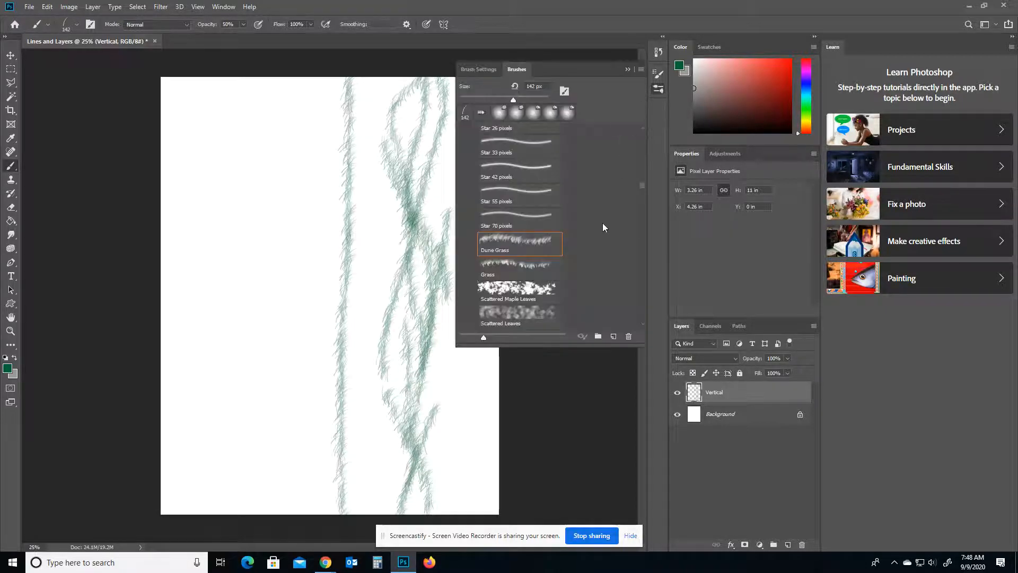
{"action": "scroll", "coordinate": [504, 283], "scroll_direction": "down", "scroll_amount": 5}
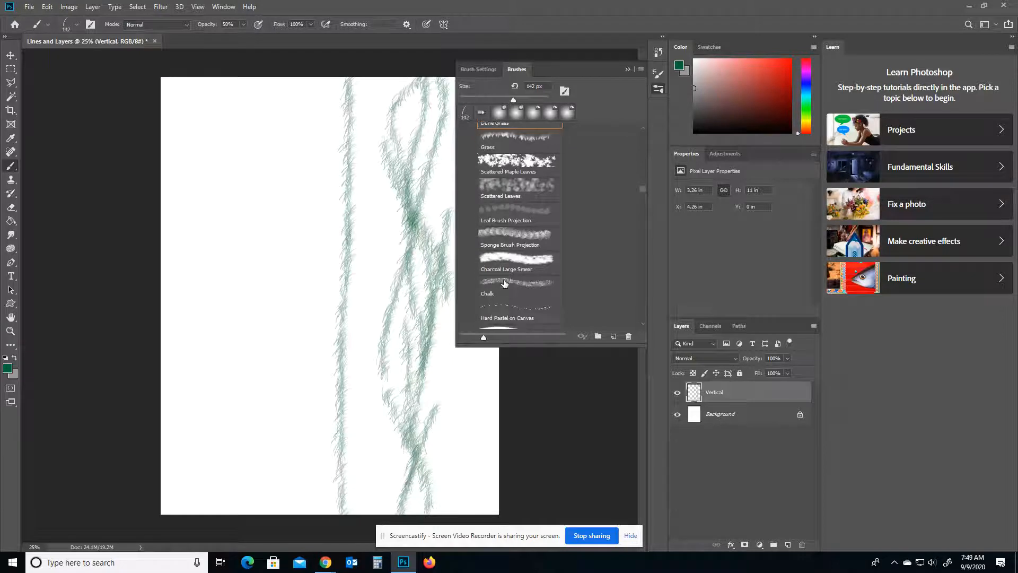
{"action": "scroll", "coordinate": [505, 283], "scroll_direction": "down", "scroll_amount": 2}
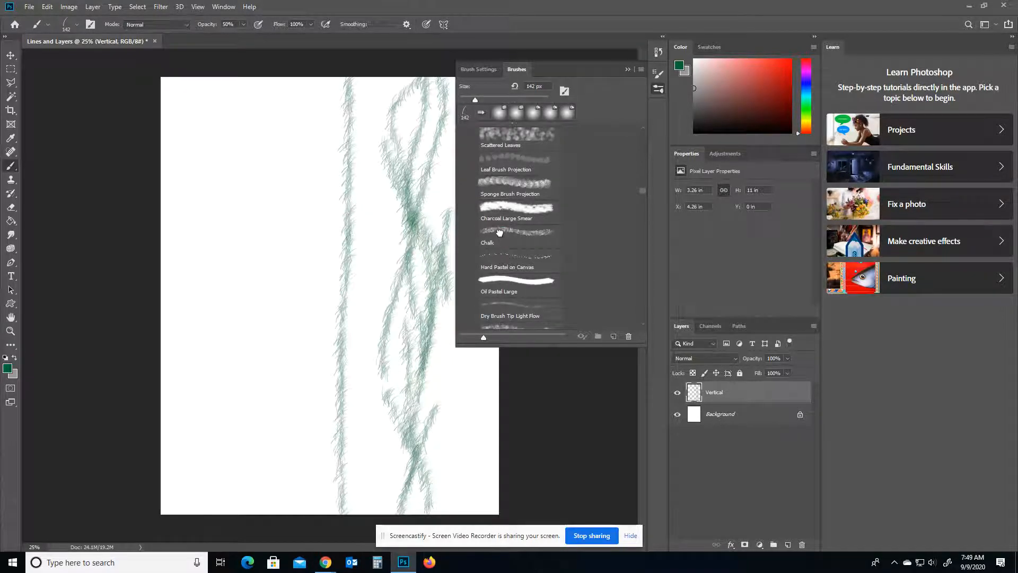
{"action": "left_click", "coordinate": [499, 233]}
{"action": "left_click", "coordinate": [522, 98]}
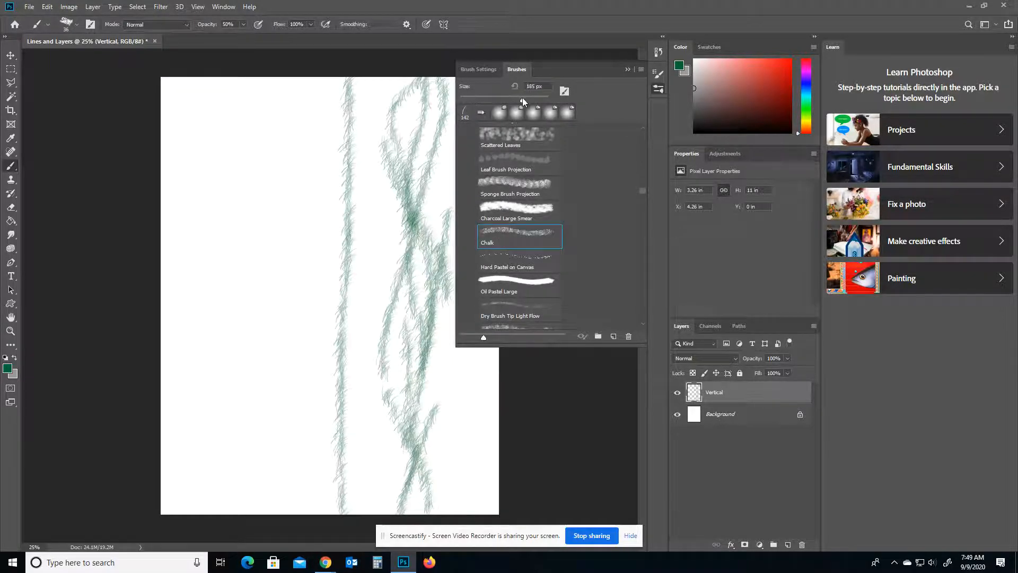
Set the foreground color to light green #66cc99 and paint a thick full-height vertical chalk line left of the straight grass line
{"action": "left_click", "coordinate": [8, 369]}
{"action": "left_click", "coordinate": [662, 191]}
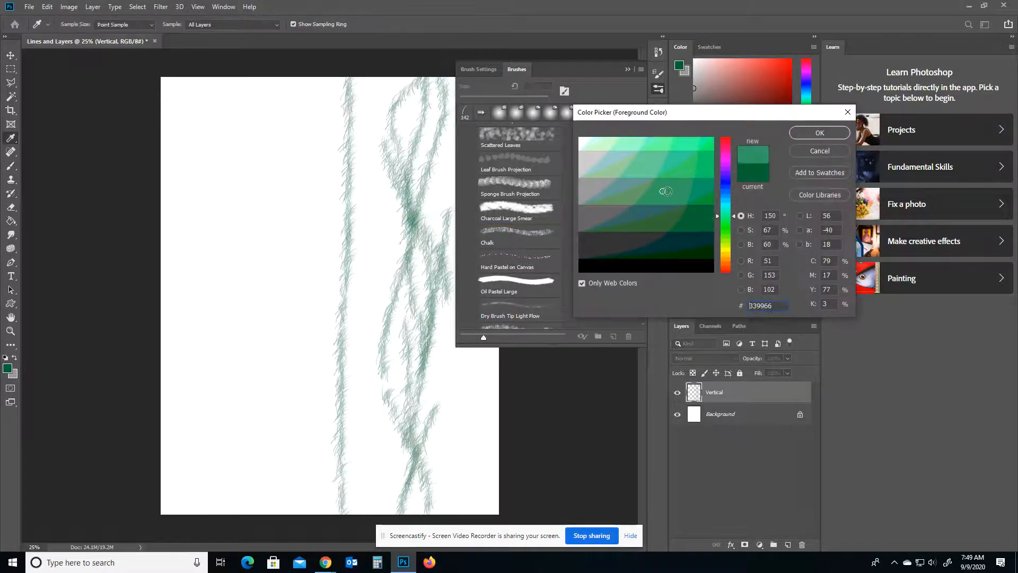
{"action": "left_click", "coordinate": [820, 133]}
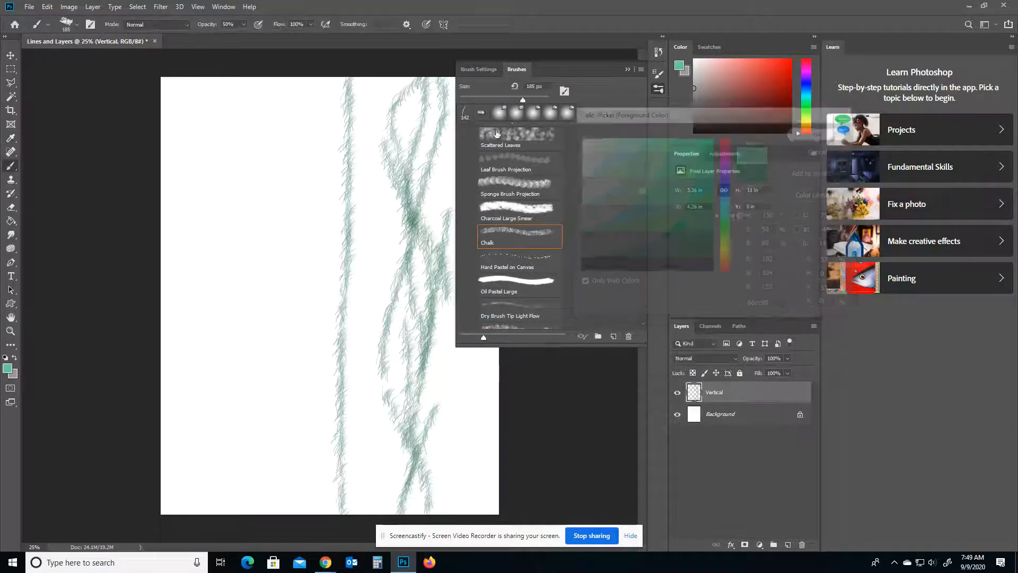
{"action": "mouse_move", "coordinate": [290, 90]}
{"action": "left_mouse_down"}
{"action": "mouse_move", "coordinate": [279, 285]}
{"action": "mouse_move", "coordinate": [291, 104]}
{"action": "mouse_move", "coordinate": [267, 226]}
{"action": "mouse_move", "coordinate": [291, 169]}
{"action": "mouse_move", "coordinate": [278, 255]}
{"action": "mouse_move", "coordinate": [300, 158]}
{"action": "mouse_move", "coordinate": [292, 269]}
{"action": "mouse_move", "coordinate": [290, 179]}
{"action": "mouse_move", "coordinate": [278, 266]}
{"action": "mouse_move", "coordinate": [281, 187]}
{"action": "mouse_move", "coordinate": [280, 321]}
{"action": "mouse_move", "coordinate": [293, 255]}
{"action": "mouse_move", "coordinate": [292, 192]}
{"action": "mouse_move", "coordinate": [279, 390]}
{"action": "left_mouse_up"}
{"action": "left_click_drag", "start_coordinate": [285, 352], "coordinate": [281, 513]}
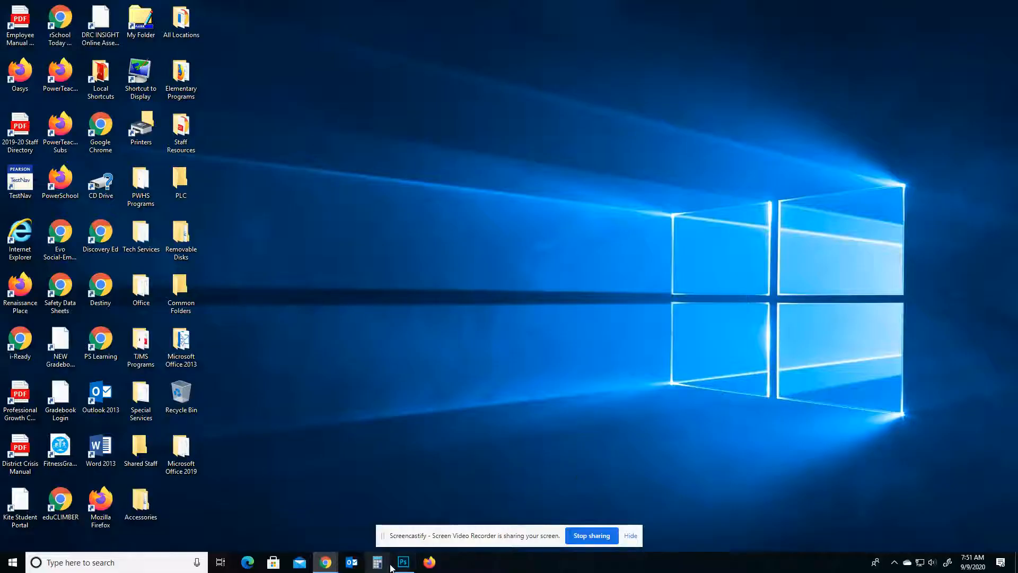
Switch back to Photoshop and choose the Circle 1 preset from the Assorted Brushes
{"action": "left_click", "coordinate": [403, 561]}
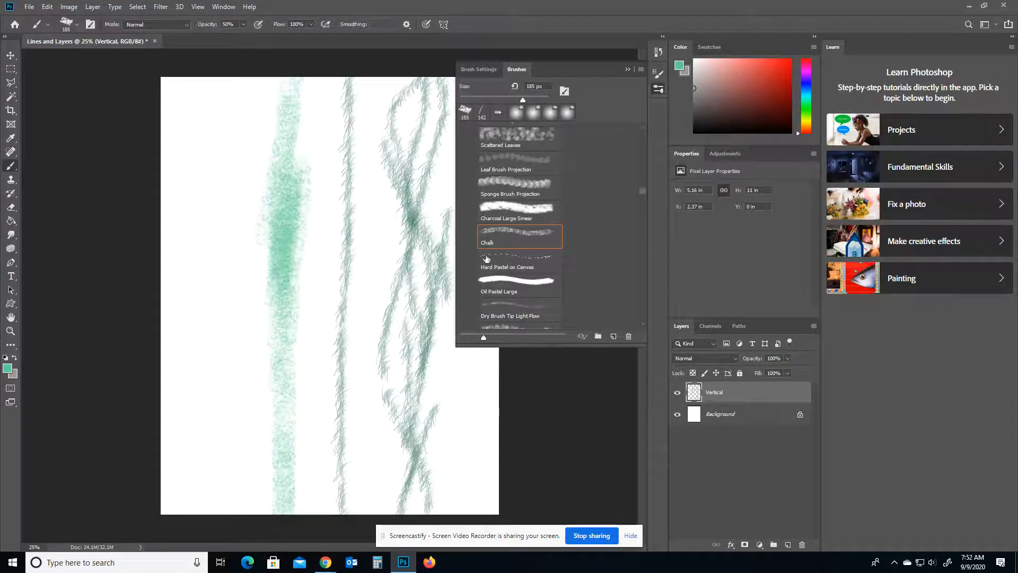
{"action": "scroll", "coordinate": [522, 237], "scroll_direction": "down", "scroll_amount": 12}
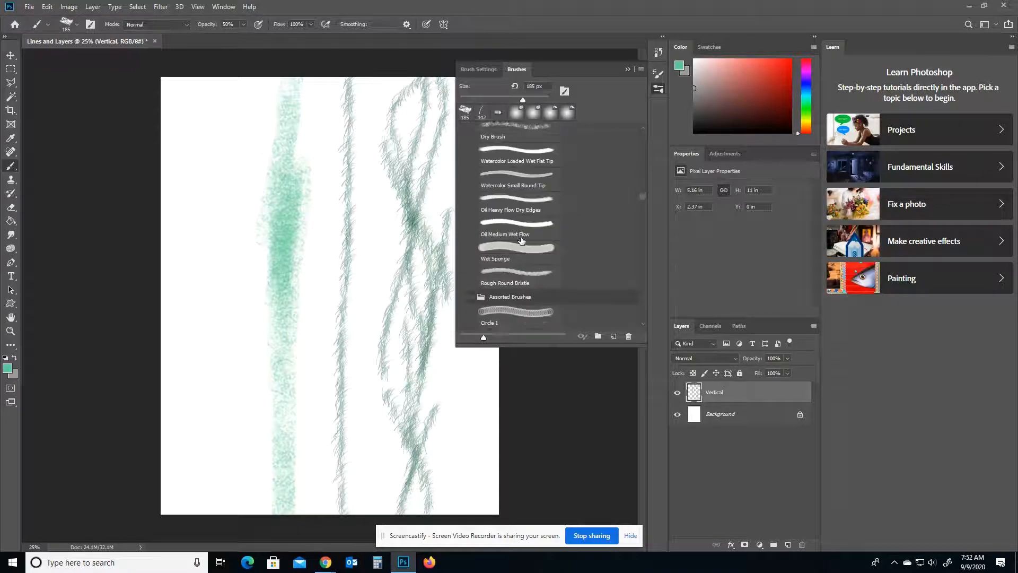
{"action": "scroll", "coordinate": [522, 240], "scroll_direction": "down", "scroll_amount": 1}
{"action": "left_click", "coordinate": [501, 204]}
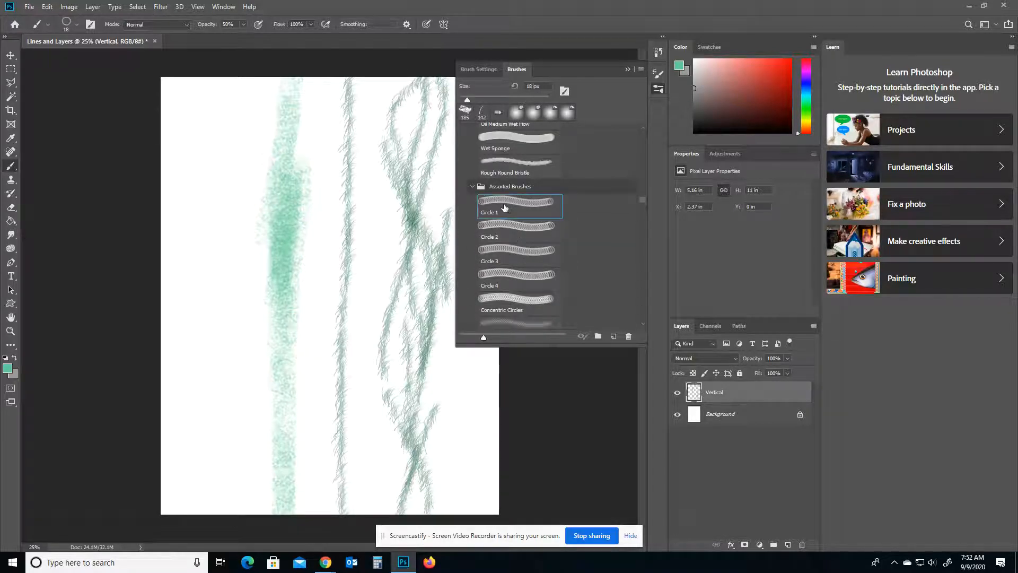
Set the foreground color to bright green #00ff66 and the Circle 1 brush size to 293 px
{"action": "left_click", "coordinate": [7, 369]}
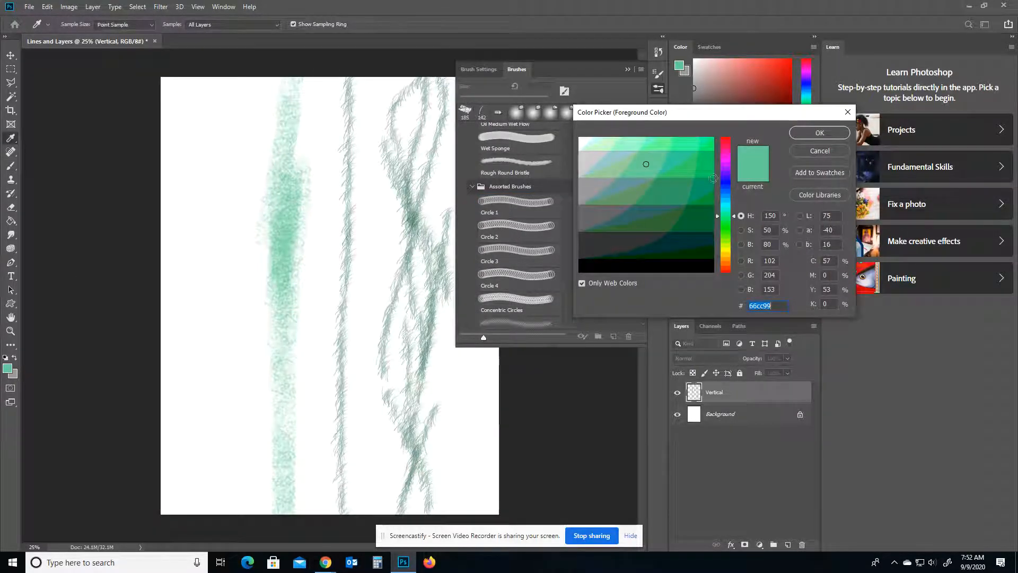
{"action": "left_click", "coordinate": [709, 145]}
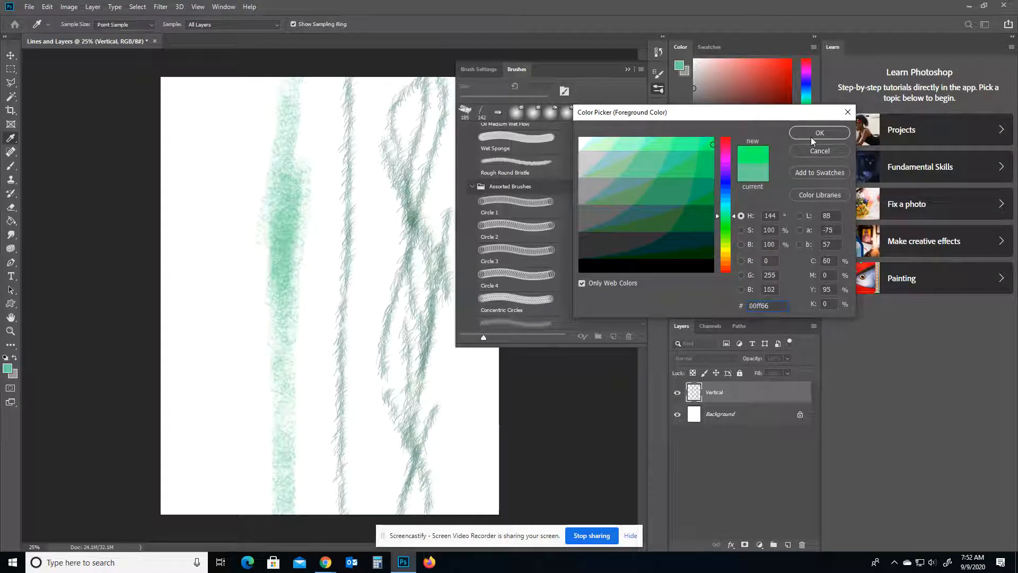
{"action": "left_click", "coordinate": [811, 136]}
{"action": "left_click", "coordinate": [530, 100]}
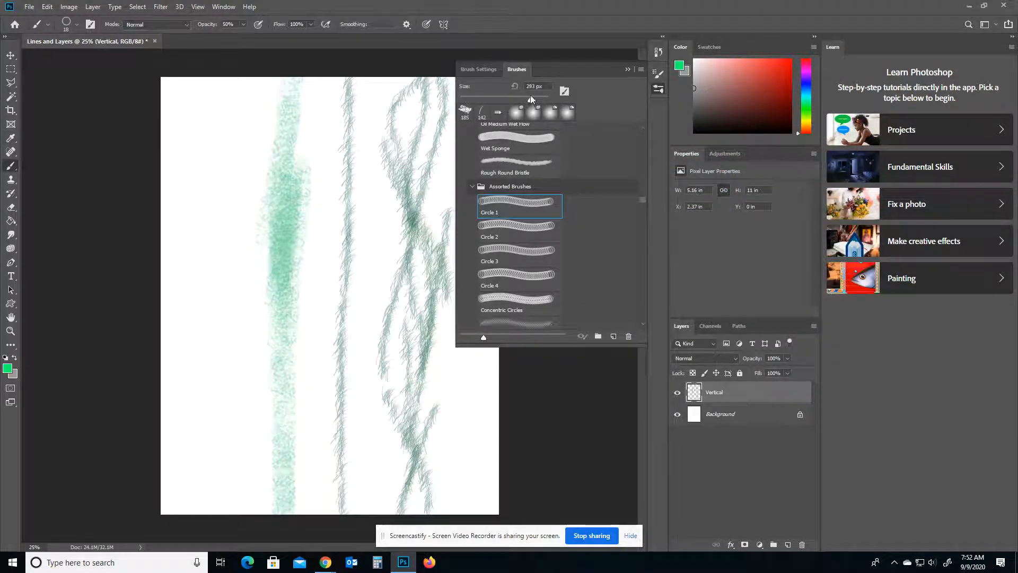
Paint overlapping wavy full-height vertical circle-brush lines near the left edge of the canvas
{"action": "mouse_move", "coordinate": [198, 96]}
{"action": "left_mouse_down"}
{"action": "mouse_move", "coordinate": [210, 197]}
{"action": "mouse_move", "coordinate": [192, 340]}
{"action": "mouse_move", "coordinate": [215, 437]}
{"action": "mouse_move", "coordinate": [200, 516]}
{"action": "left_mouse_up"}
{"action": "mouse_move", "coordinate": [235, 109]}
{"action": "left_mouse_down"}
{"action": "mouse_move", "coordinate": [205, 142]}
{"action": "mouse_move", "coordinate": [205, 223]}
{"action": "mouse_move", "coordinate": [195, 246]}
{"action": "mouse_move", "coordinate": [191, 237]}
{"action": "mouse_move", "coordinate": [216, 311]}
{"action": "mouse_move", "coordinate": [202, 380]}
{"action": "mouse_move", "coordinate": [207, 349]}
{"action": "mouse_move", "coordinate": [230, 505]}
{"action": "left_mouse_up"}
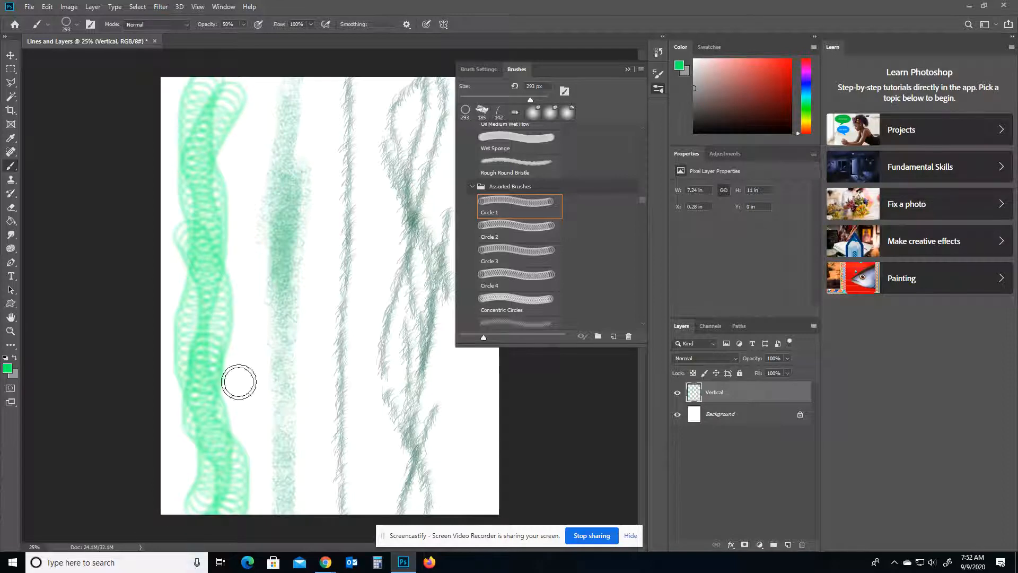
{"action": "mouse_move", "coordinate": [193, 228]}
{"action": "left_mouse_down"}
{"action": "mouse_move", "coordinate": [216, 188]}
{"action": "mouse_move", "coordinate": [238, 87]}
{"action": "left_mouse_up"}
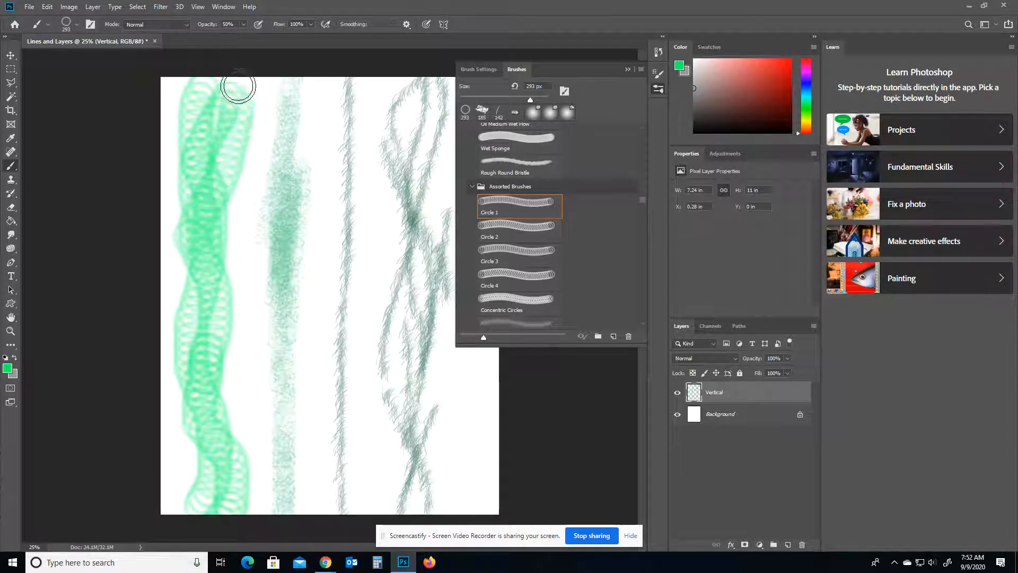
Add a new layer above the Vertical layer and name it Horizontal
{"action": "left_click", "coordinate": [788, 545]}
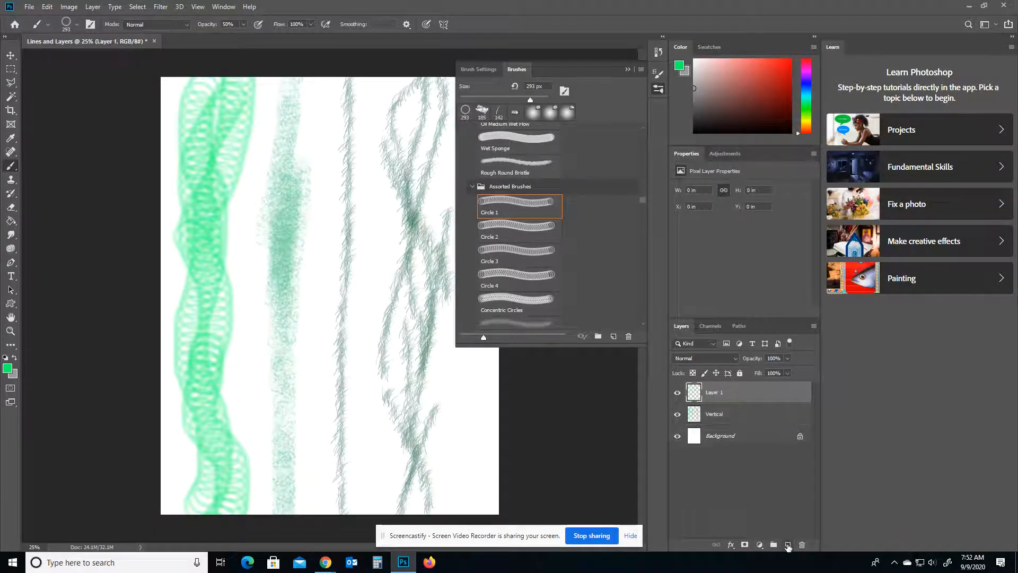
{"action": "double_click", "coordinate": [715, 392]}
{"action": "key", "text": "Return"}
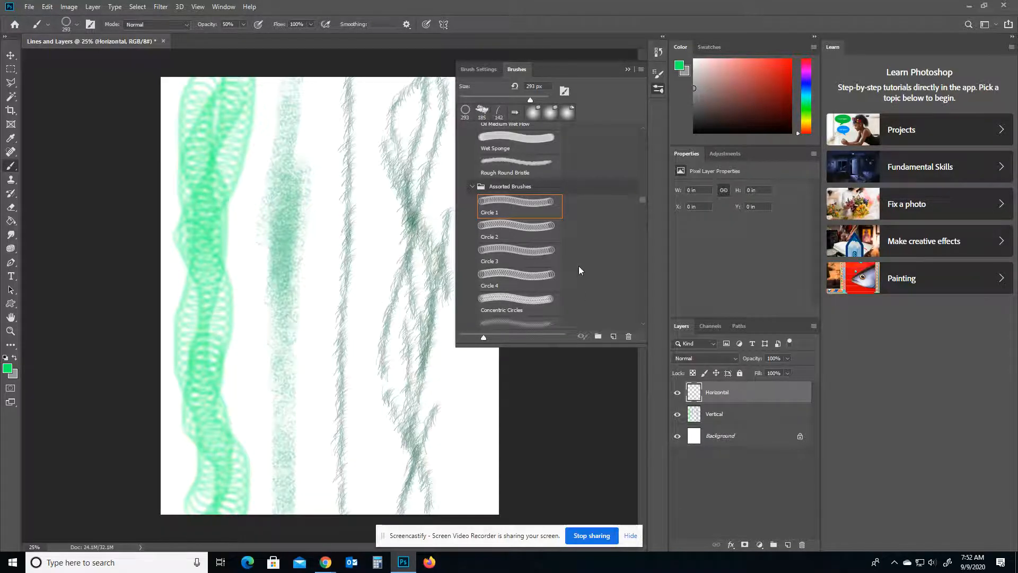
Choose the Round Point Thin Bristle preset from the Wet Media Brushes and open its brush tip settings
{"action": "scroll", "coordinate": [571, 260], "scroll_direction": "down", "scroll_amount": 8}
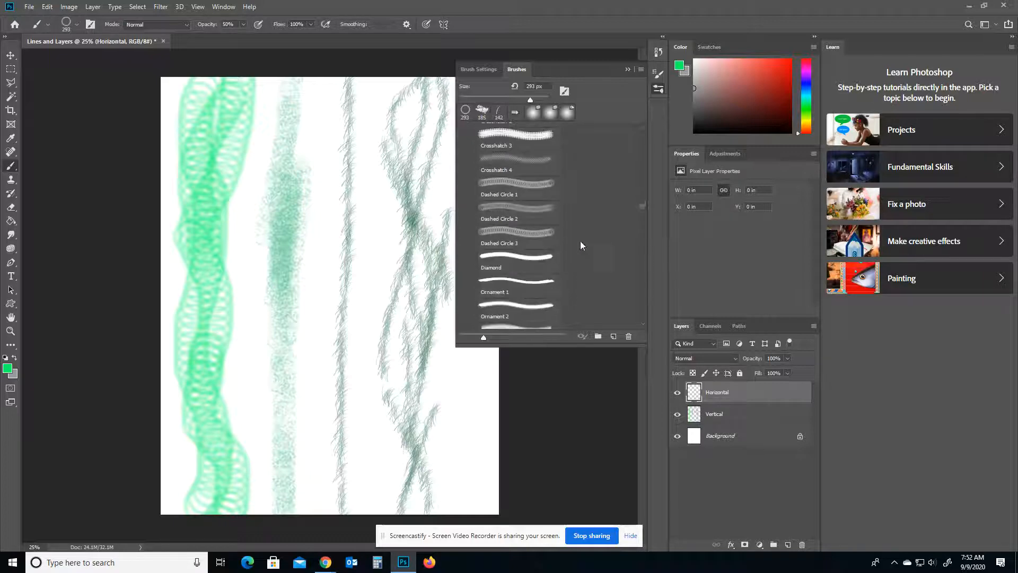
{"action": "left_click_drag", "start_coordinate": [639, 205], "coordinate": [650, 288]}
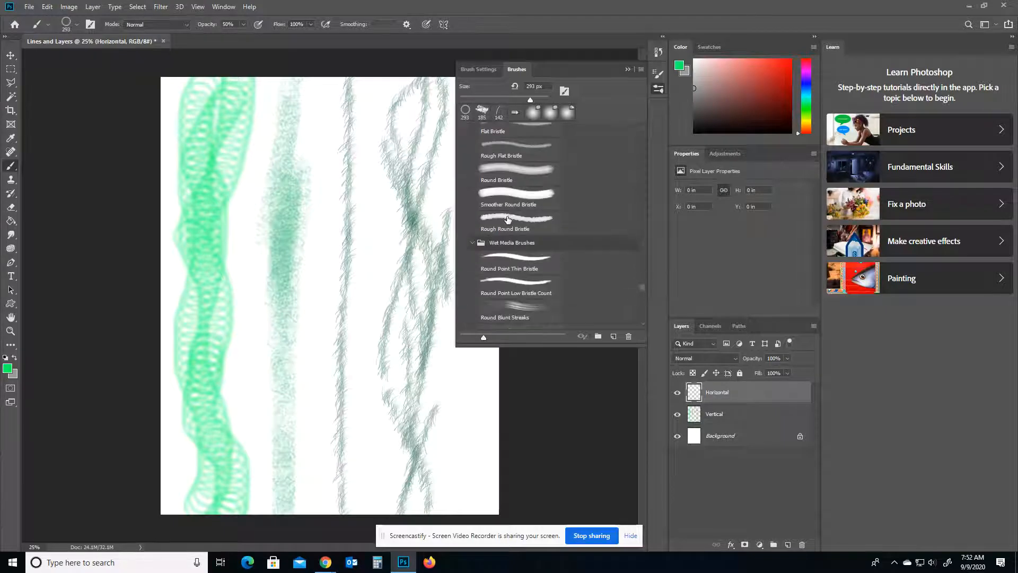
{"action": "left_click", "coordinate": [525, 263]}
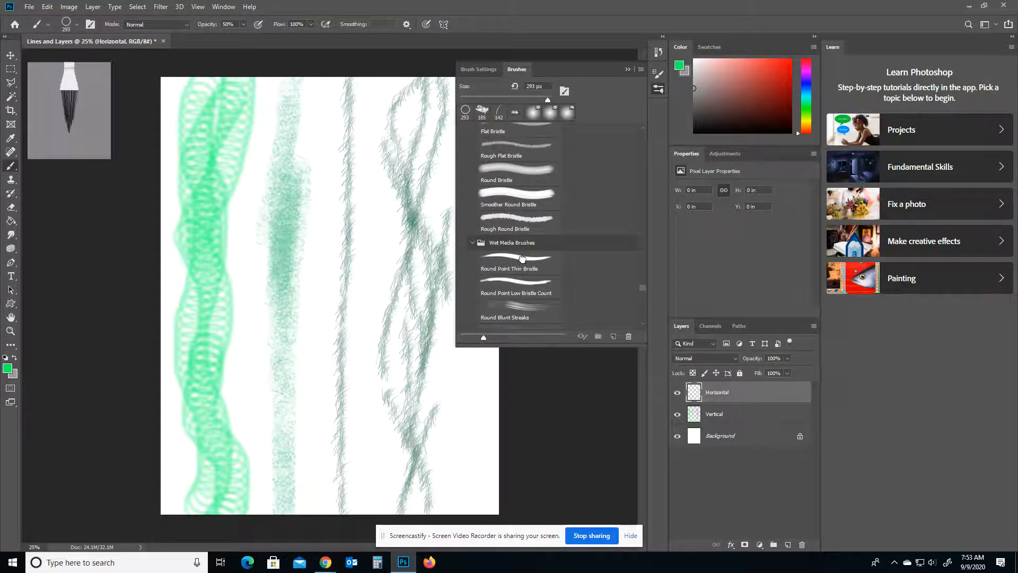
{"action": "left_click", "coordinate": [466, 70]}
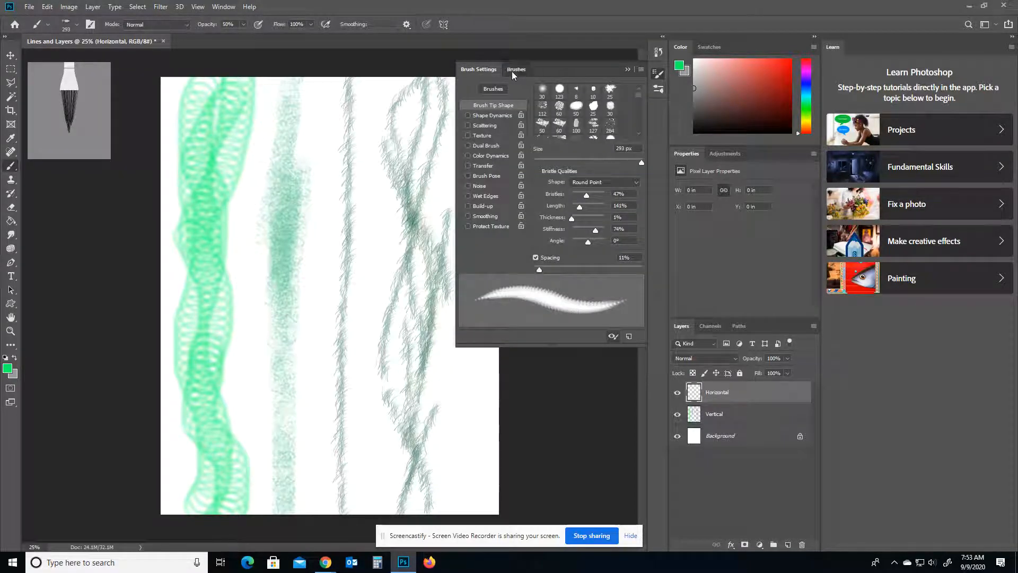
{"action": "left_click", "coordinate": [513, 71]}
{"action": "left_click", "coordinate": [472, 70]}
Try the Round Blunt and Round Curve bristle shapes and return to Round Point
{"action": "left_click", "coordinate": [583, 183]}
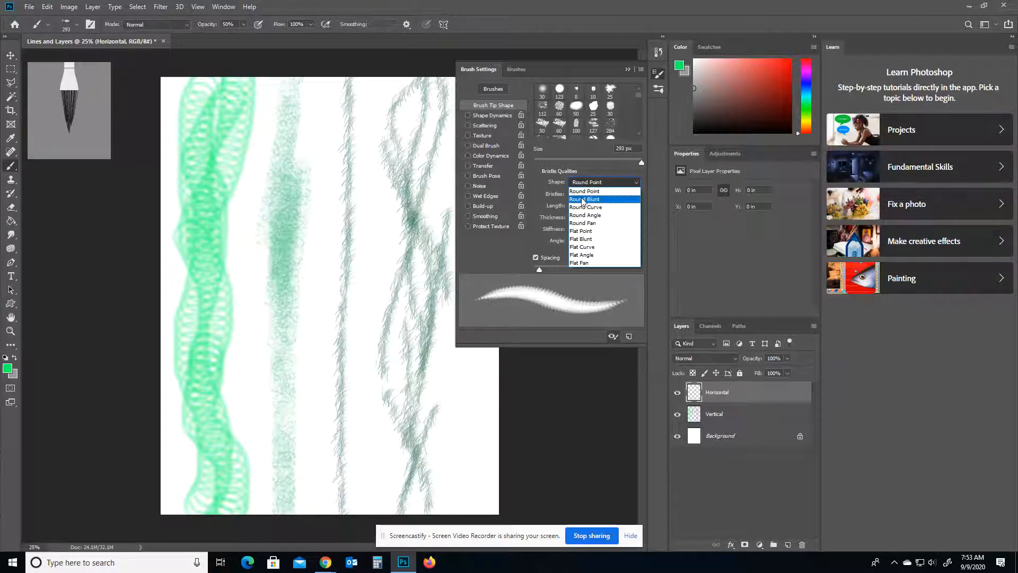
{"action": "left_click", "coordinate": [582, 199]}
{"action": "left_click", "coordinate": [584, 183]}
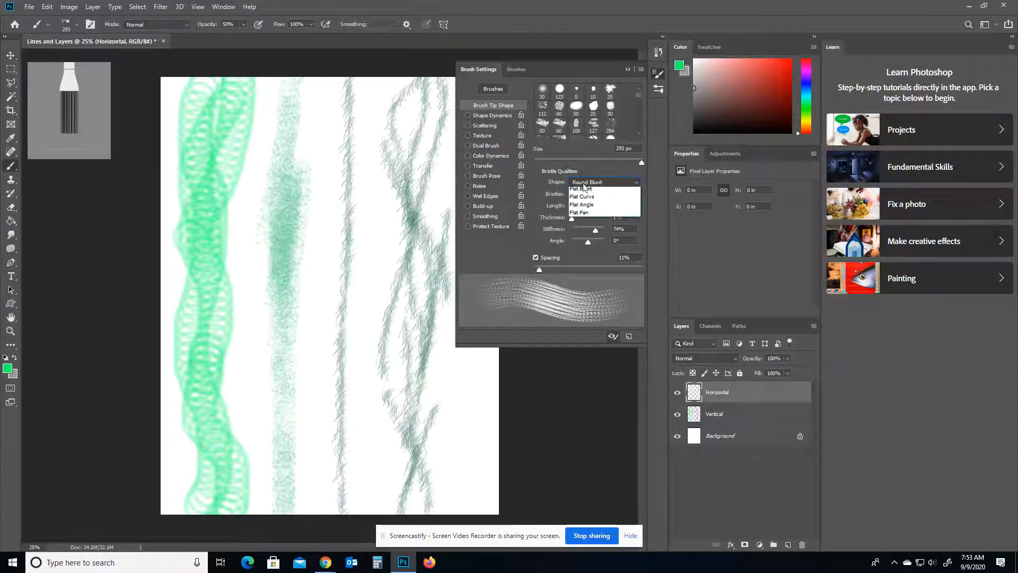
{"action": "left_click", "coordinate": [582, 207]}
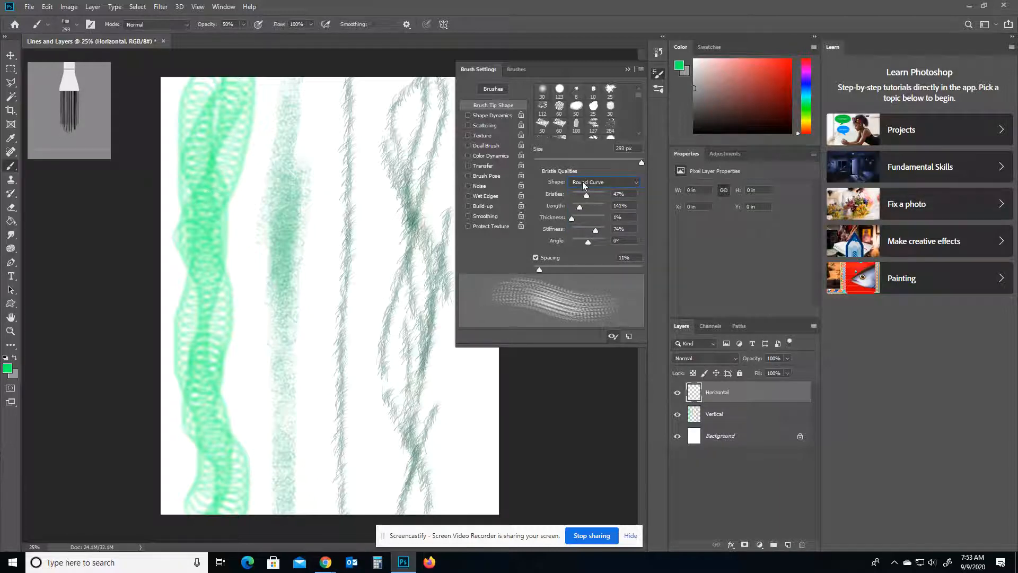
{"action": "left_click", "coordinate": [583, 183]}
{"action": "left_click", "coordinate": [582, 185]}
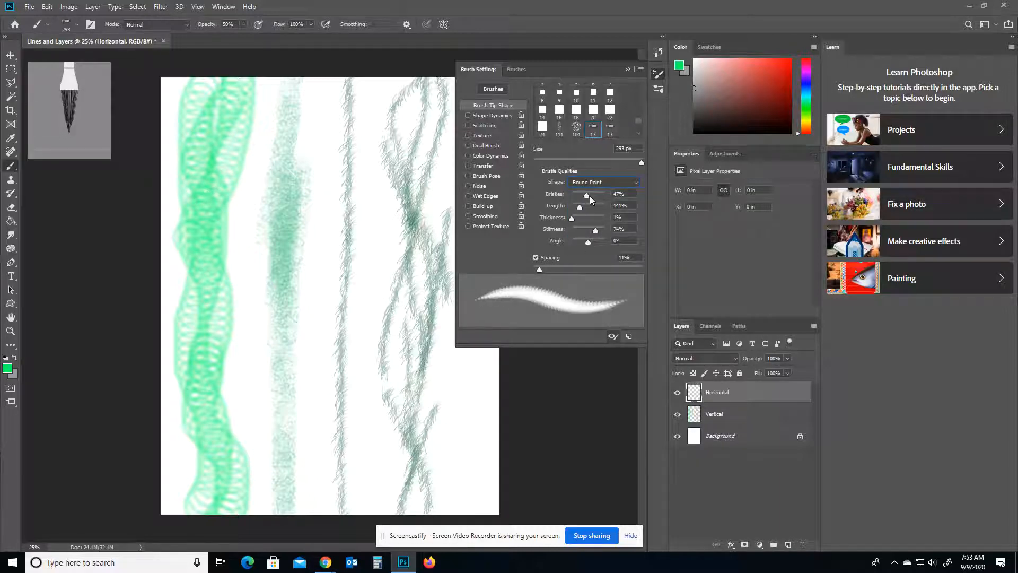
Set the bristle qualities to bristles 71%, length 126%, thickness 53%, stiffness 69% and angle -56°, and collapse the brush settings
{"action": "mouse_move", "coordinate": [586, 194]}
{"action": "left_mouse_down"}
{"action": "mouse_move", "coordinate": [606, 193]}
{"action": "mouse_move", "coordinate": [573, 194]}
{"action": "mouse_move", "coordinate": [592, 192]}
{"action": "mouse_move", "coordinate": [578, 206]}
{"action": "mouse_move", "coordinate": [599, 206]}
{"action": "mouse_move", "coordinate": [568, 206]}
{"action": "mouse_move", "coordinate": [605, 217]}
{"action": "mouse_move", "coordinate": [580, 216]}
{"action": "mouse_move", "coordinate": [576, 228]}
{"action": "mouse_move", "coordinate": [595, 229]}
{"action": "mouse_move", "coordinate": [583, 240]}
{"action": "left_mouse_up"}
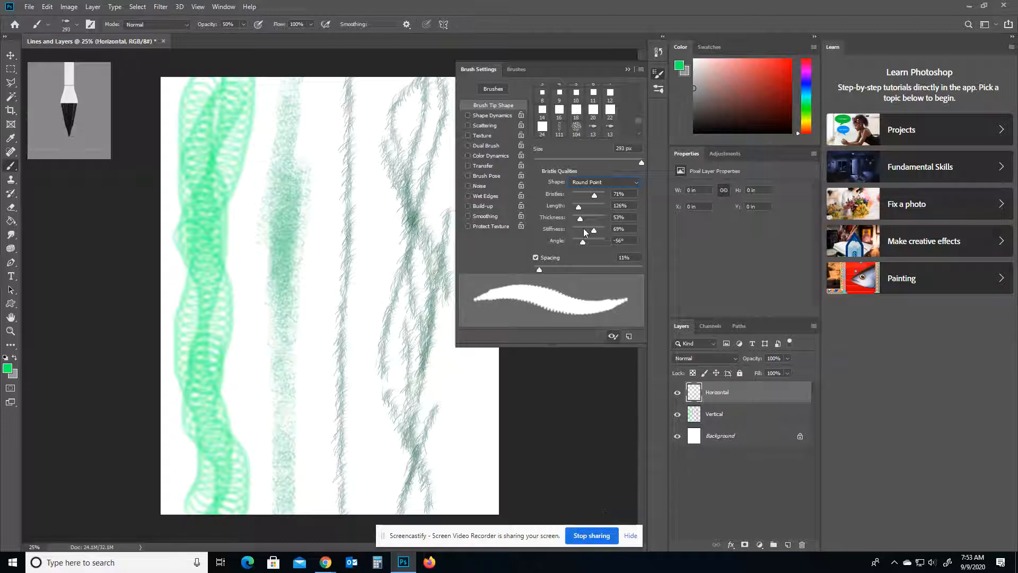
{"action": "left_click_drag", "start_coordinate": [583, 241], "coordinate": [583, 241]}
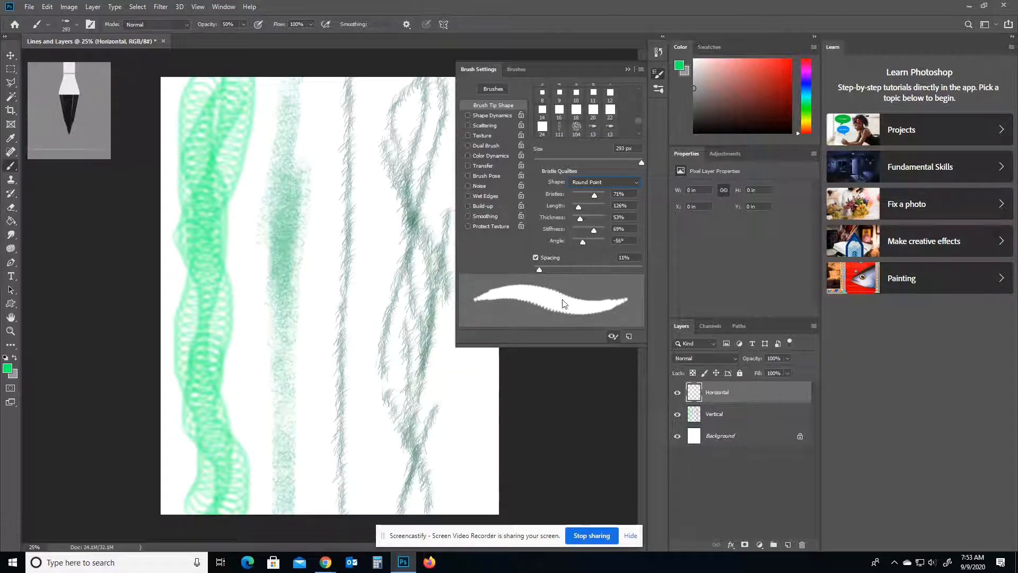
{"action": "left_click", "coordinate": [481, 69]}
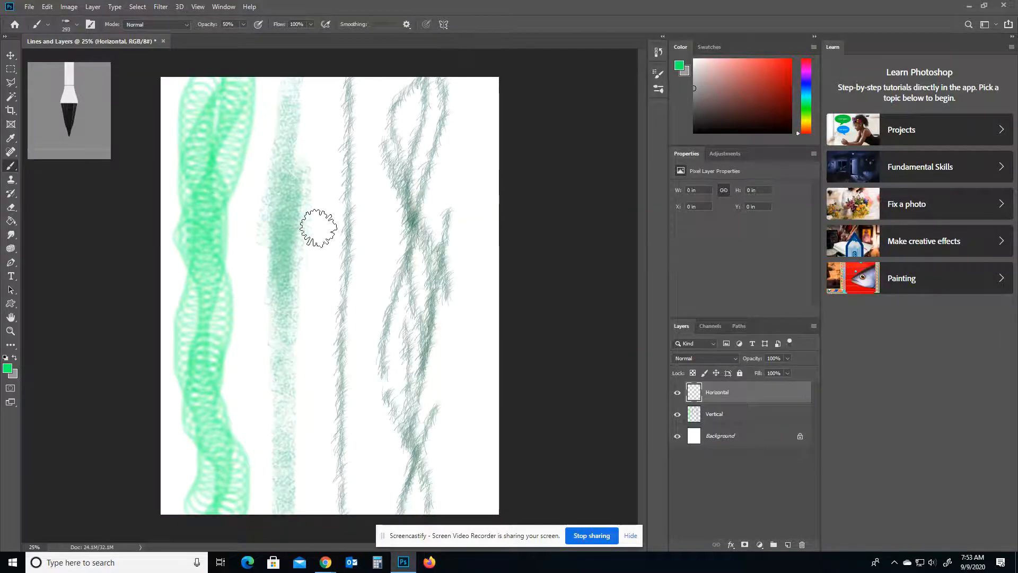
Set the foreground color to blue #0066cc
{"action": "left_click", "coordinate": [7, 368]}
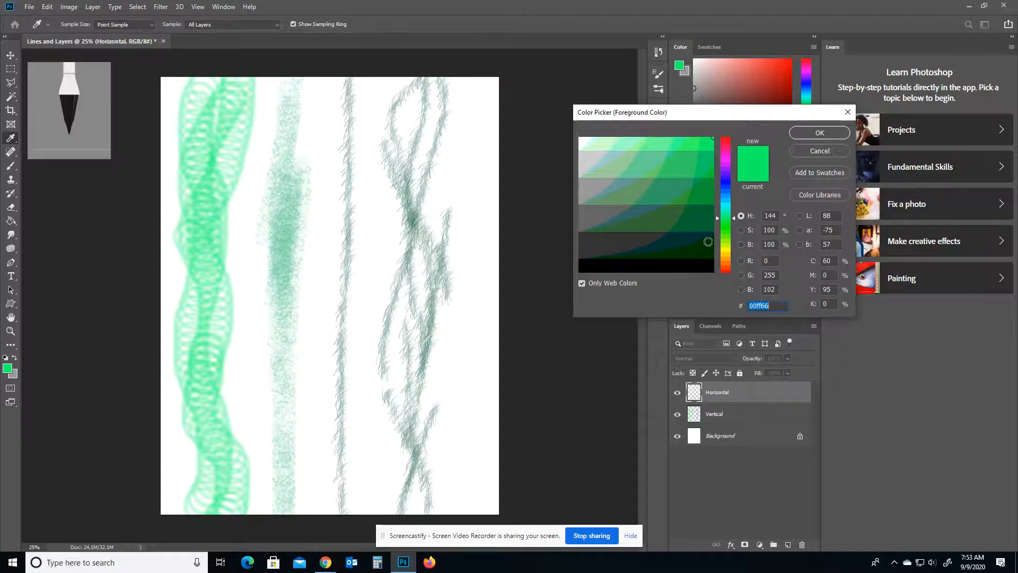
{"action": "left_click_drag", "start_coordinate": [725, 177], "coordinate": [725, 193]}
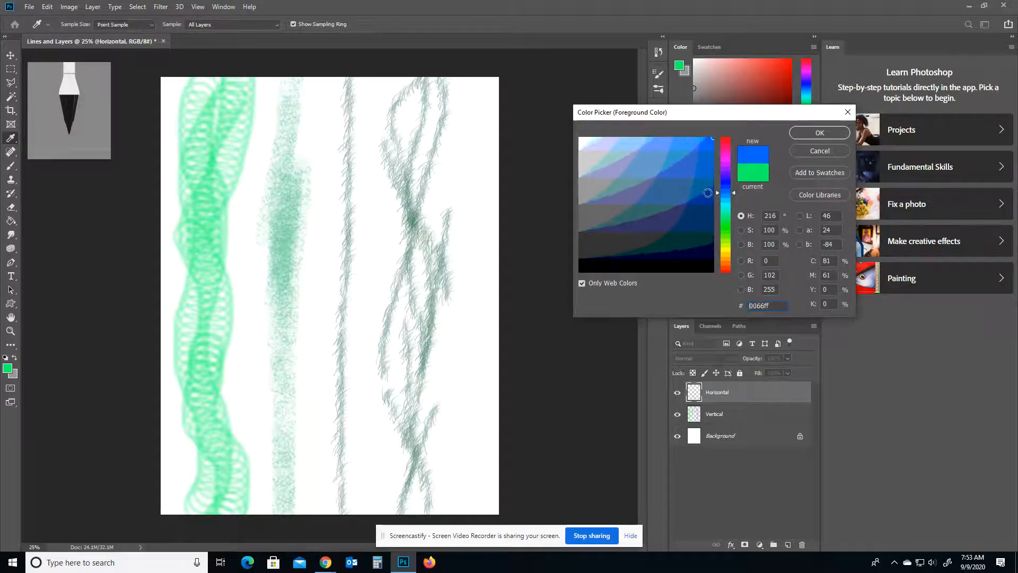
{"action": "left_click", "coordinate": [820, 132]}
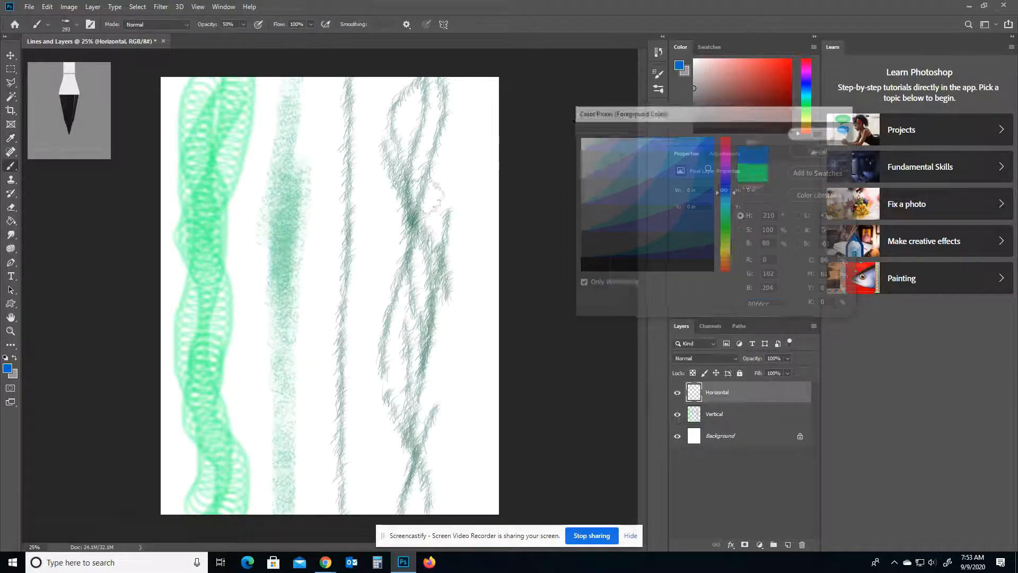
Paint two overlapping straight blue lines across the full canvas width, somewhat above the middle of the page
{"action": "left_click", "coordinate": [159, 233]}
{"action": "left_click_drag", "start_coordinate": [180, 233], "coordinate": [522, 238]}
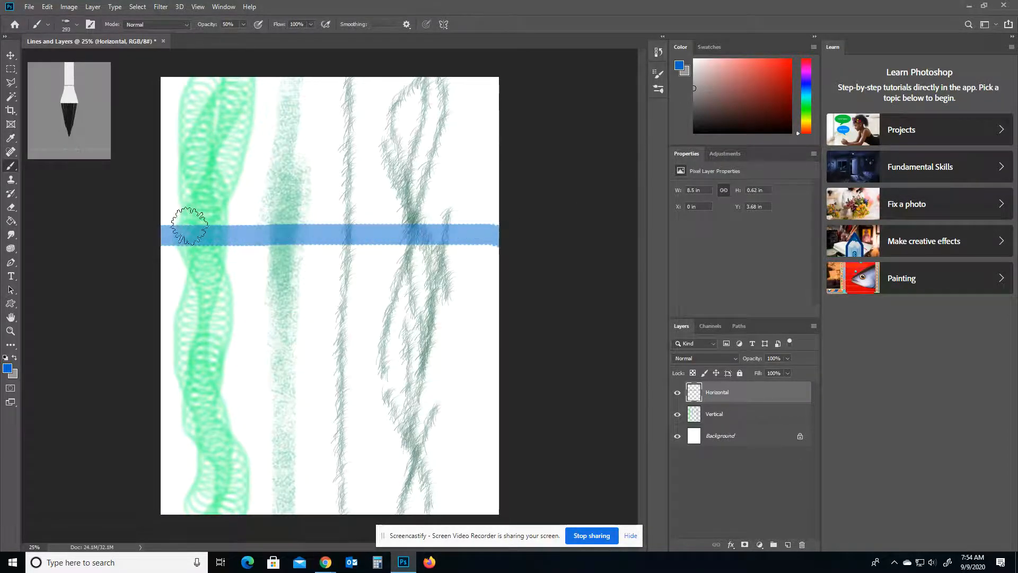
{"action": "left_click_drag", "start_coordinate": [166, 243], "coordinate": [504, 243]}
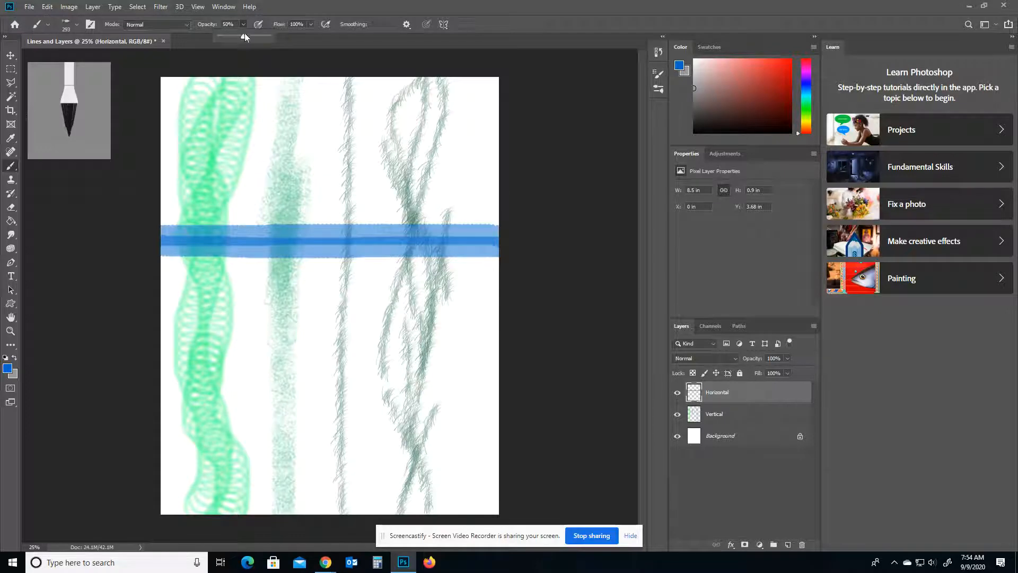
Paint a full-width blue line above the band at 100% opacity and overlapping strokes around it at 45% opacity
{"action": "left_click_drag", "start_coordinate": [243, 39], "coordinate": [271, 37]}
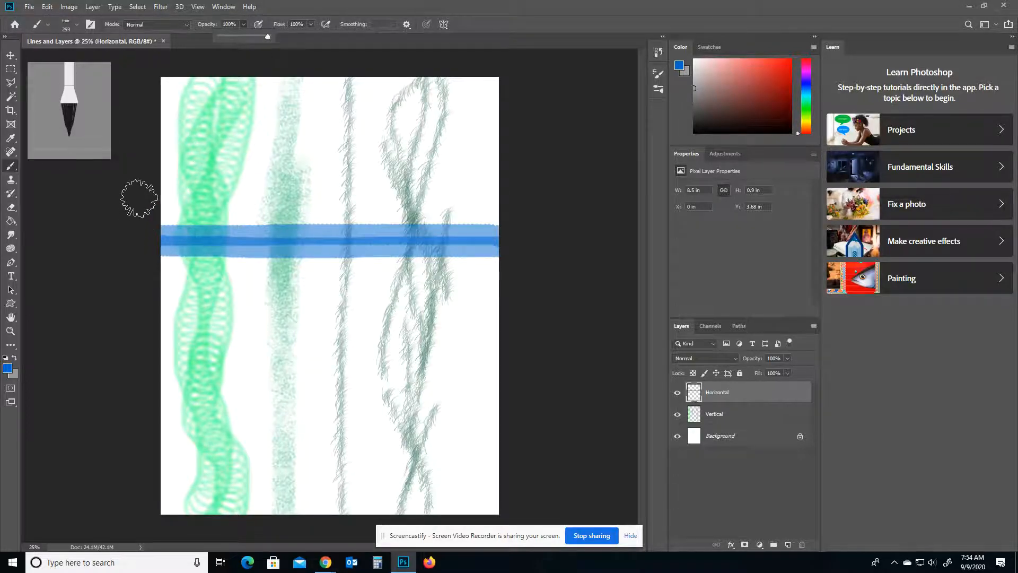
{"action": "left_click_drag", "start_coordinate": [155, 194], "coordinate": [520, 192]}
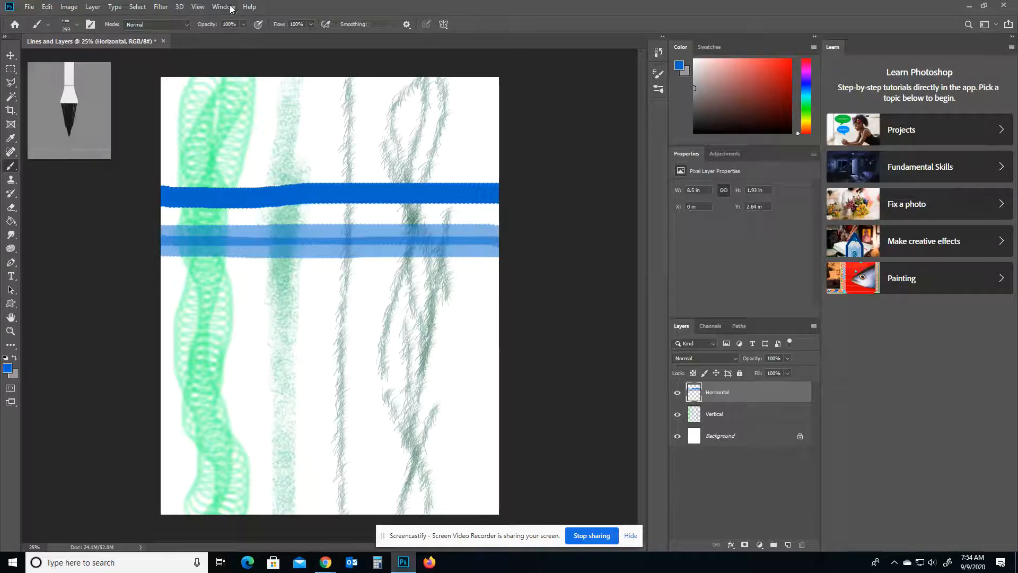
{"action": "left_click_drag", "start_coordinate": [237, 36], "coordinate": [216, 37]}
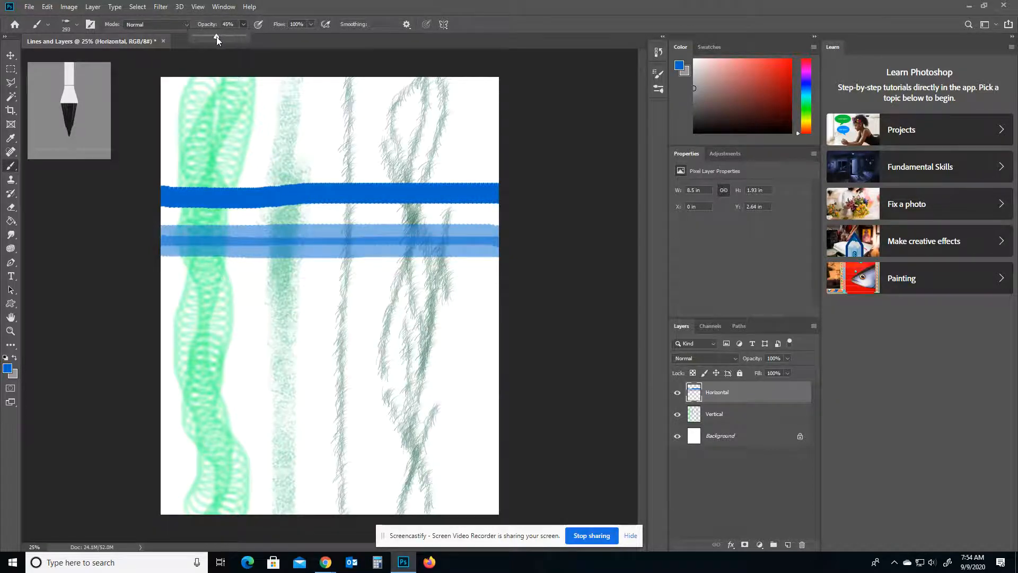
{"action": "mouse_move", "coordinate": [172, 206]}
{"action": "left_mouse_down"}
{"action": "mouse_move", "coordinate": [525, 202]}
{"action": "mouse_move", "coordinate": [182, 205]}
{"action": "mouse_move", "coordinate": [144, 216]}
{"action": "mouse_move", "coordinate": [534, 228]}
{"action": "mouse_move", "coordinate": [167, 232]}
{"action": "left_mouse_up"}
{"action": "left_click_drag", "start_coordinate": [103, 192], "coordinate": [518, 192]}
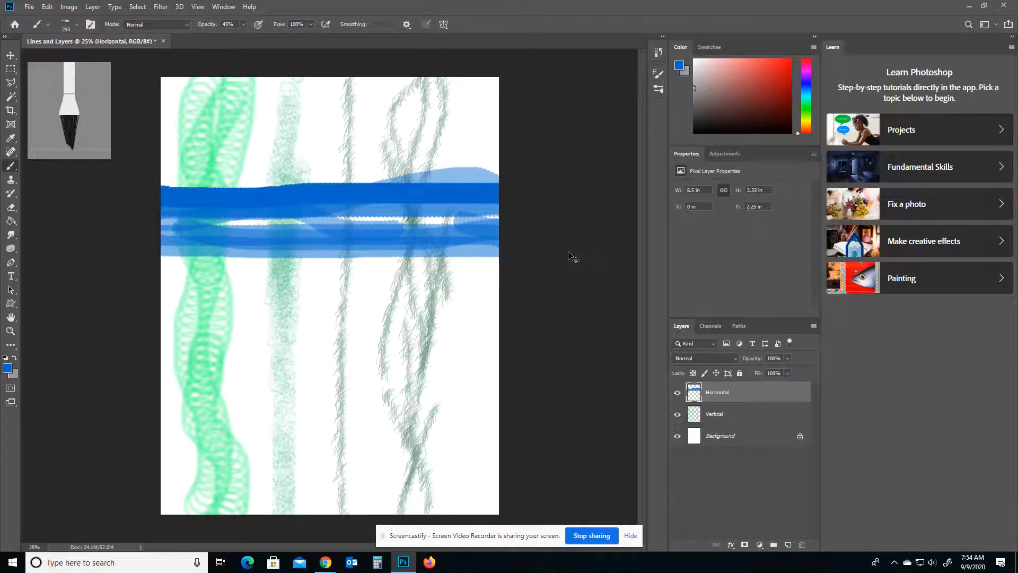
Undo the strokes painted after the two overlapping horizontal blue lines
{"action": "key", "text": "ctrl+z"}
{"action": "key", "text": "ctrl+z"}
{"action": "key", "text": "ctrl+z"}
{"action": "key", "text": "ctrl+z"}
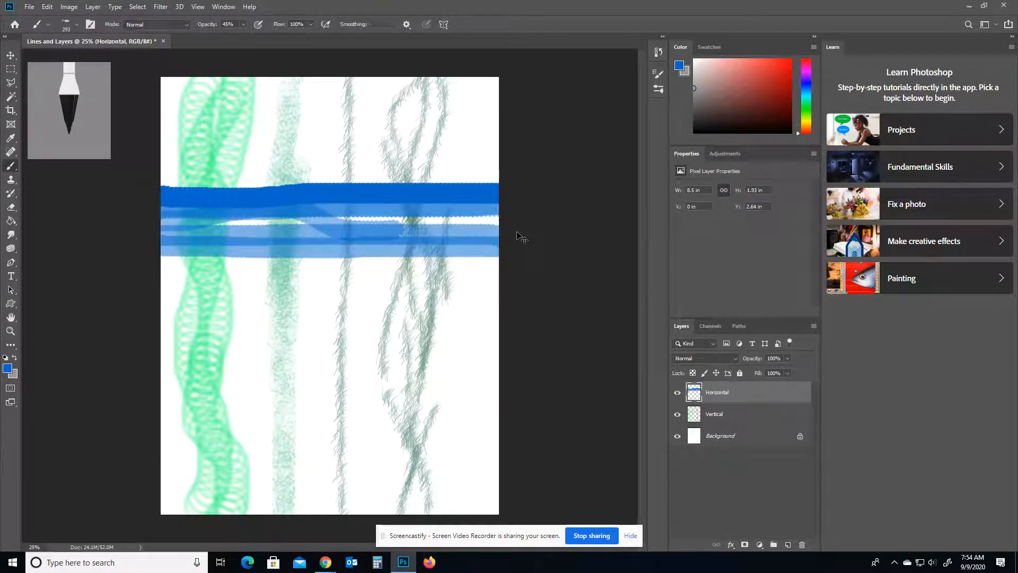
{"action": "key", "text": "ctrl+z"}
{"action": "key", "text": "ctrl+z"}
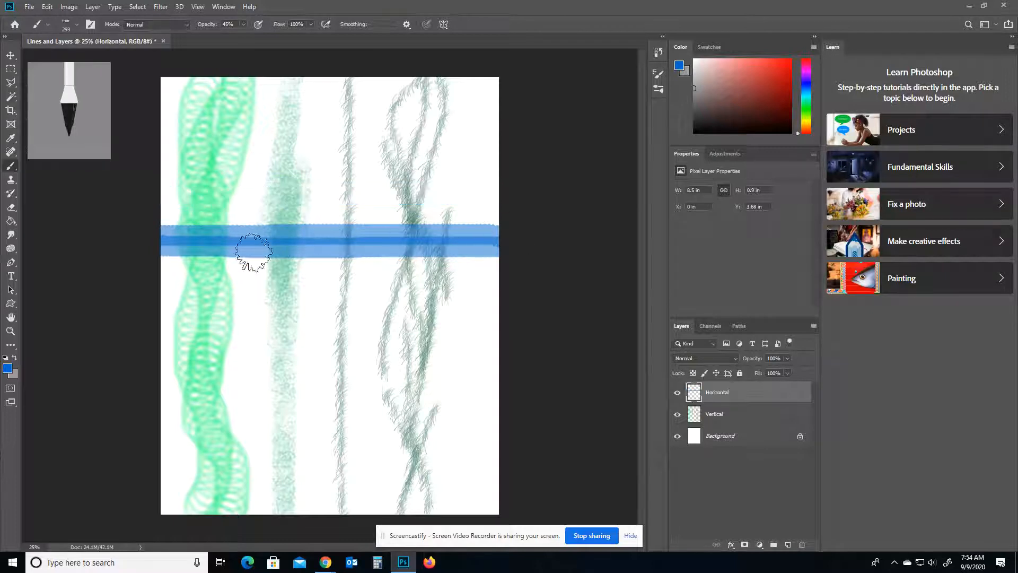
Paint intertwining wavy strokes along the horizontal blue band and add fainter ones at 8% brush opacity
{"action": "mouse_move", "coordinate": [152, 277]}
{"action": "left_mouse_down"}
{"action": "mouse_move", "coordinate": [180, 248]}
{"action": "mouse_move", "coordinate": [280, 237]}
{"action": "mouse_move", "coordinate": [408, 273]}
{"action": "mouse_move", "coordinate": [563, 230]}
{"action": "mouse_move", "coordinate": [534, 256]}
{"action": "mouse_move", "coordinate": [351, 231]}
{"action": "mouse_move", "coordinate": [232, 257]}
{"action": "mouse_move", "coordinate": [132, 228]}
{"action": "left_mouse_up"}
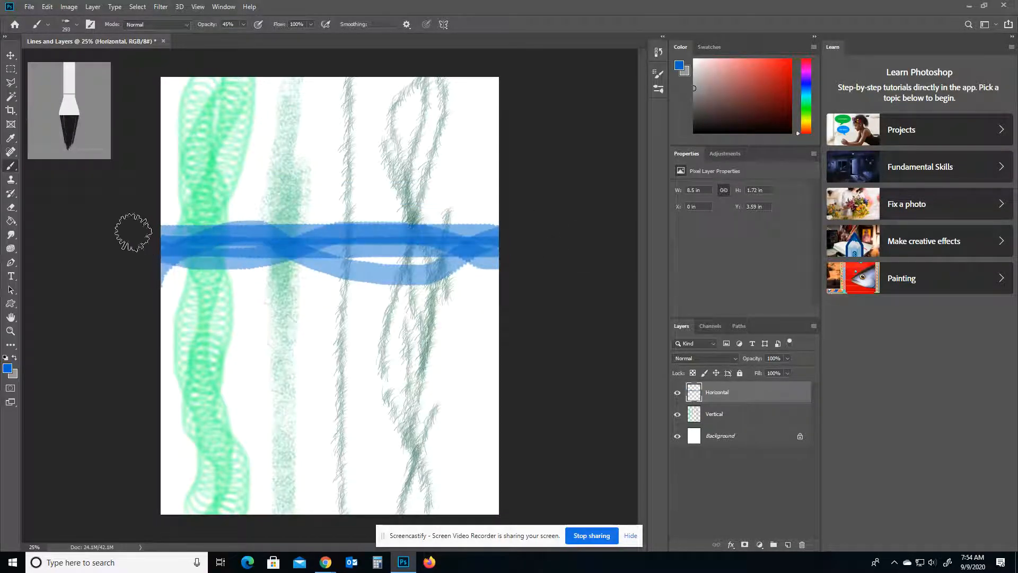
{"action": "left_click", "coordinate": [242, 25]}
{"action": "left_click_drag", "start_coordinate": [228, 35], "coordinate": [225, 35]}
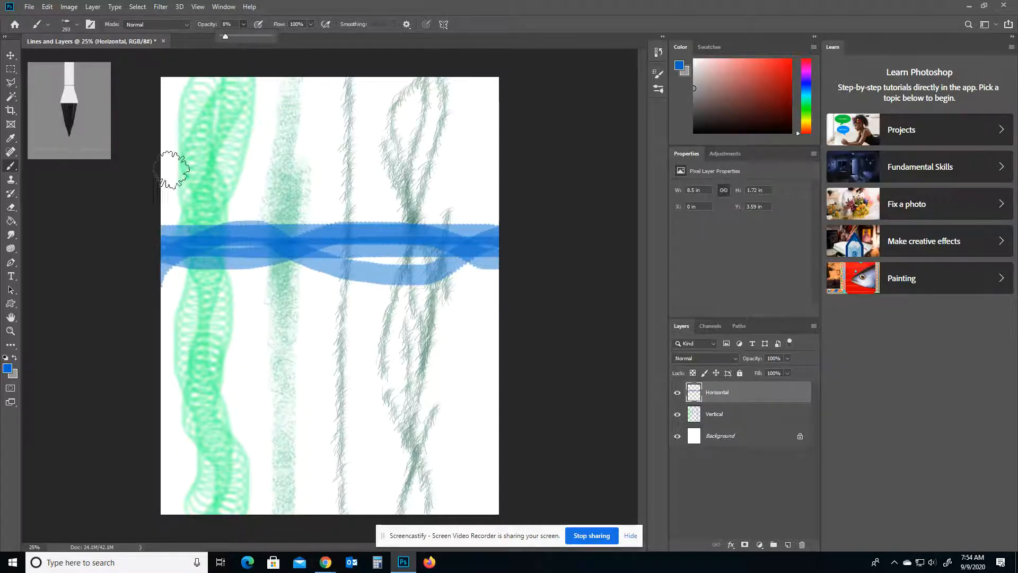
{"action": "mouse_move", "coordinate": [158, 228]}
{"action": "left_mouse_down"}
{"action": "mouse_move", "coordinate": [230, 241]}
{"action": "mouse_move", "coordinate": [297, 225]}
{"action": "left_mouse_up"}
{"action": "mouse_move", "coordinate": [298, 224]}
{"action": "left_mouse_down"}
{"action": "mouse_move", "coordinate": [225, 227]}
{"action": "mouse_move", "coordinate": [440, 221]}
{"action": "mouse_move", "coordinate": [150, 250]}
{"action": "left_mouse_up"}
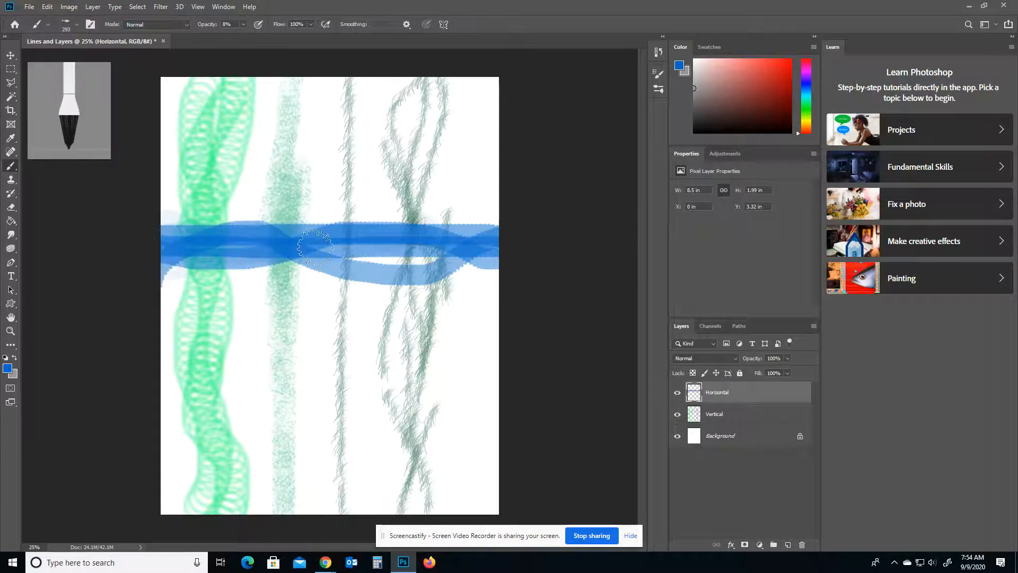
Set the brush opacity to 22% and paint more wavy strokes across the blue band from the right edge
{"action": "left_click", "coordinate": [243, 25]}
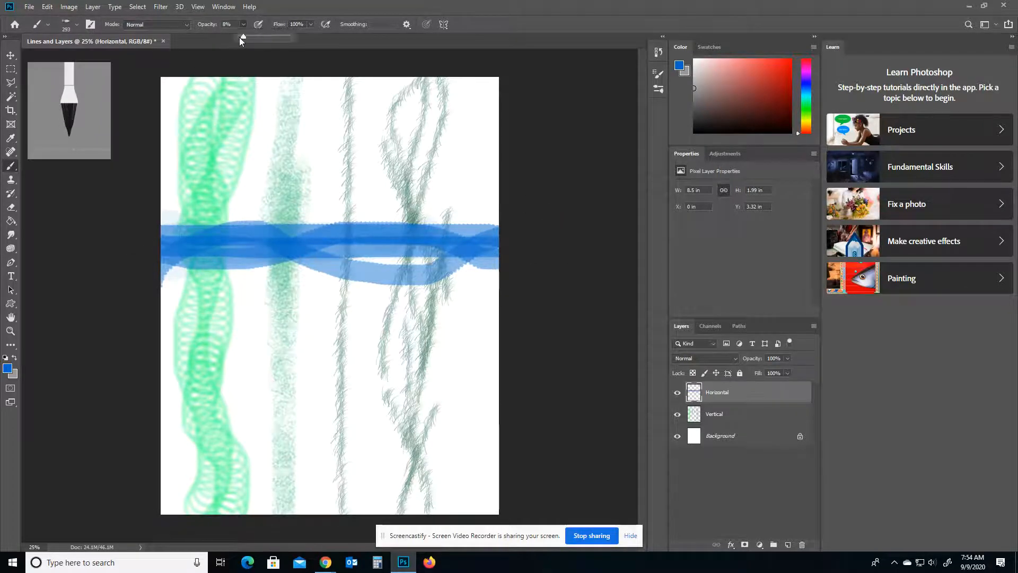
{"action": "left_click_drag", "start_coordinate": [240, 36], "coordinate": [249, 35]}
{"action": "mouse_move", "coordinate": [506, 209]}
{"action": "left_mouse_down"}
{"action": "mouse_move", "coordinate": [410, 237]}
{"action": "mouse_move", "coordinate": [397, 231]}
{"action": "mouse_move", "coordinate": [481, 220]}
{"action": "mouse_move", "coordinate": [358, 228]}
{"action": "mouse_move", "coordinate": [92, 207]}
{"action": "mouse_move", "coordinate": [152, 229]}
{"action": "mouse_move", "coordinate": [340, 259]}
{"action": "mouse_move", "coordinate": [523, 253]}
{"action": "mouse_move", "coordinate": [230, 229]}
{"action": "mouse_move", "coordinate": [273, 248]}
{"action": "left_mouse_up"}
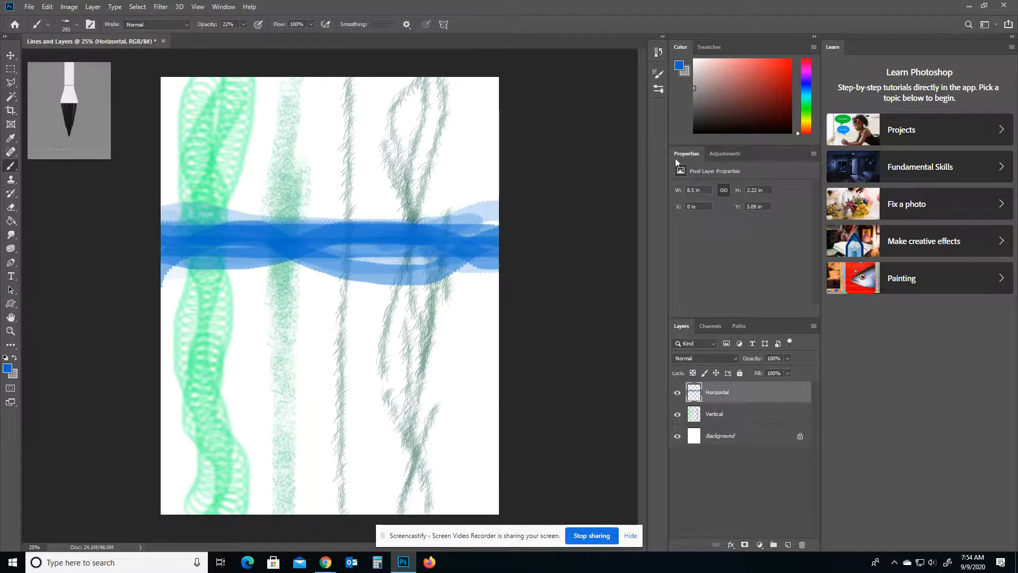
Choose the Oval 45 px brush from the Calligraphic Brushes in the Legacy Brushes 2 set
{"action": "left_click", "coordinate": [660, 90]}
{"action": "scroll", "coordinate": [557, 256], "scroll_direction": "down", "scroll_amount": 10}
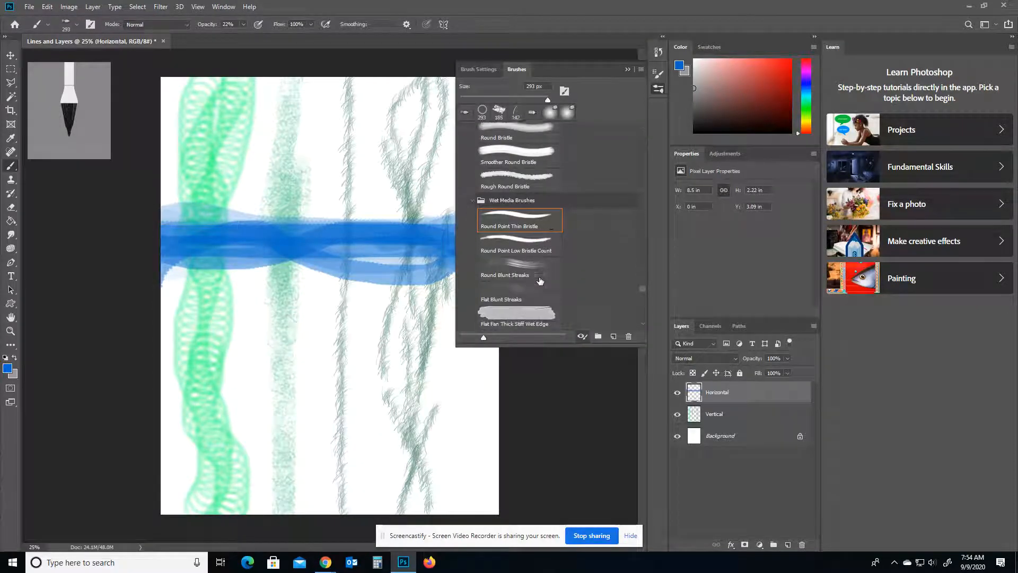
{"action": "scroll", "coordinate": [540, 281], "scroll_direction": "down", "scroll_amount": 3}
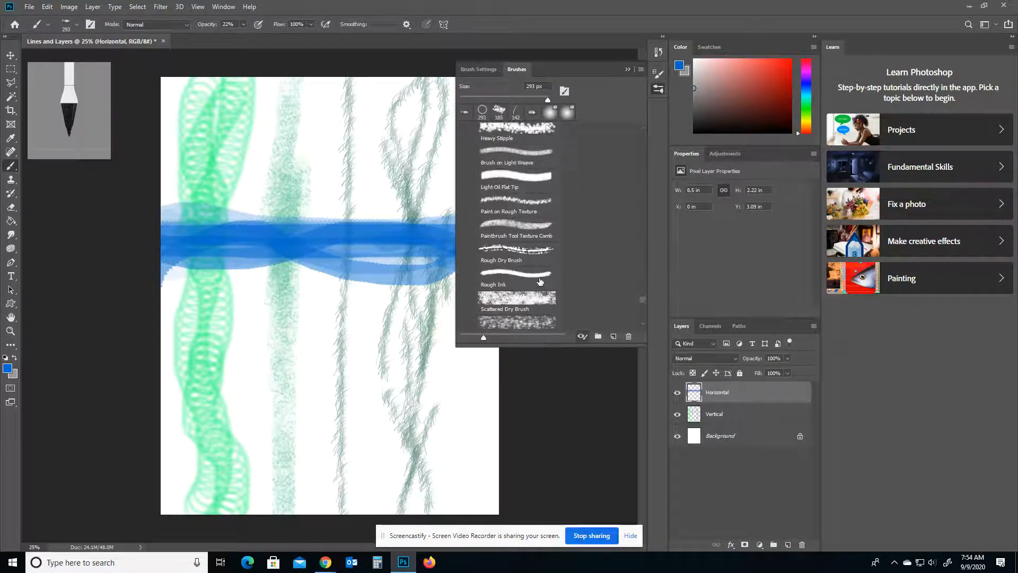
{"action": "scroll", "coordinate": [539, 281], "scroll_direction": "down", "scroll_amount": 10}
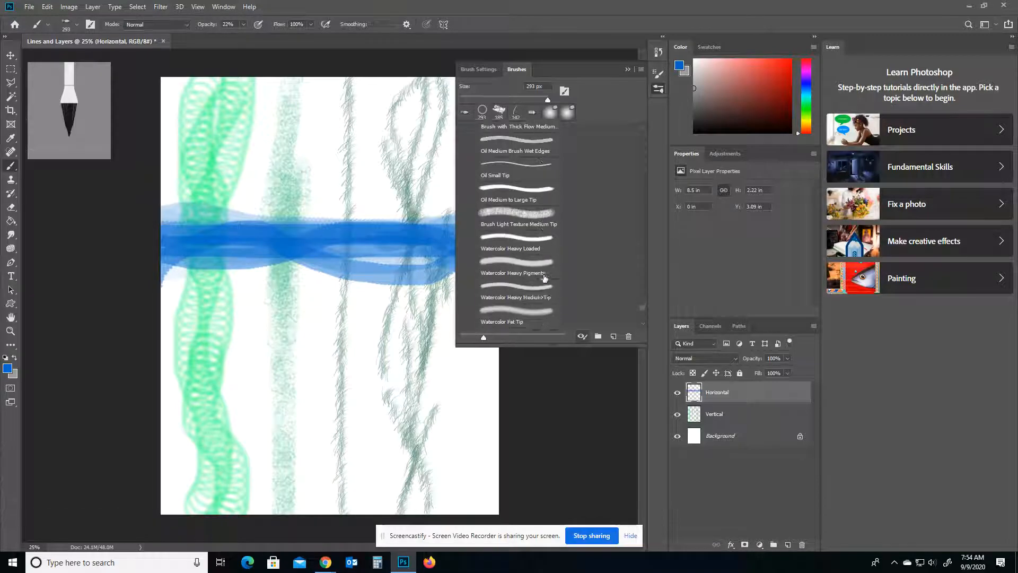
{"action": "scroll", "coordinate": [545, 277], "scroll_direction": "down", "scroll_amount": 5}
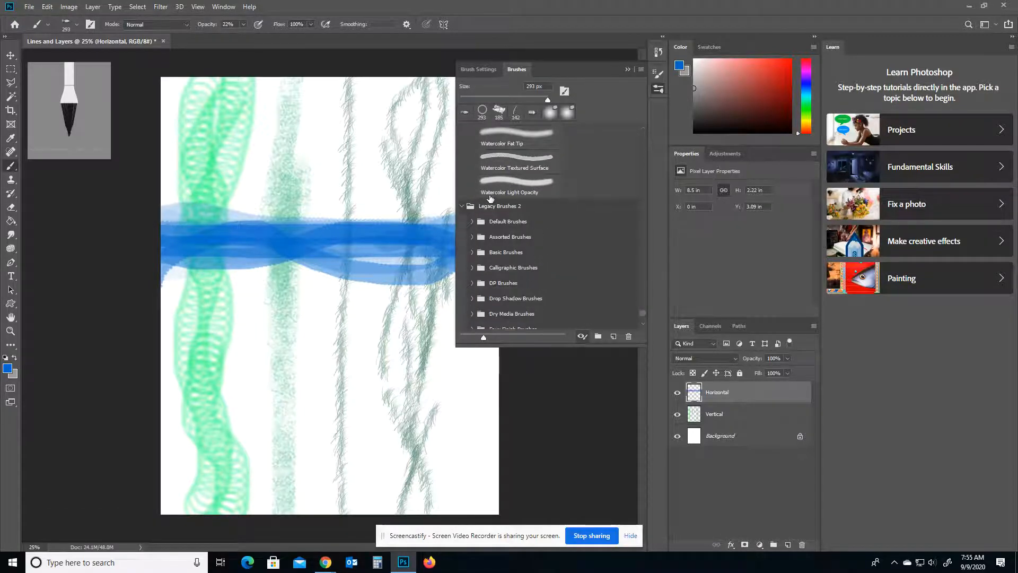
{"action": "scroll", "coordinate": [491, 199], "scroll_direction": "down", "scroll_amount": 1}
{"action": "scroll", "coordinate": [493, 188], "scroll_direction": "up", "scroll_amount": 2}
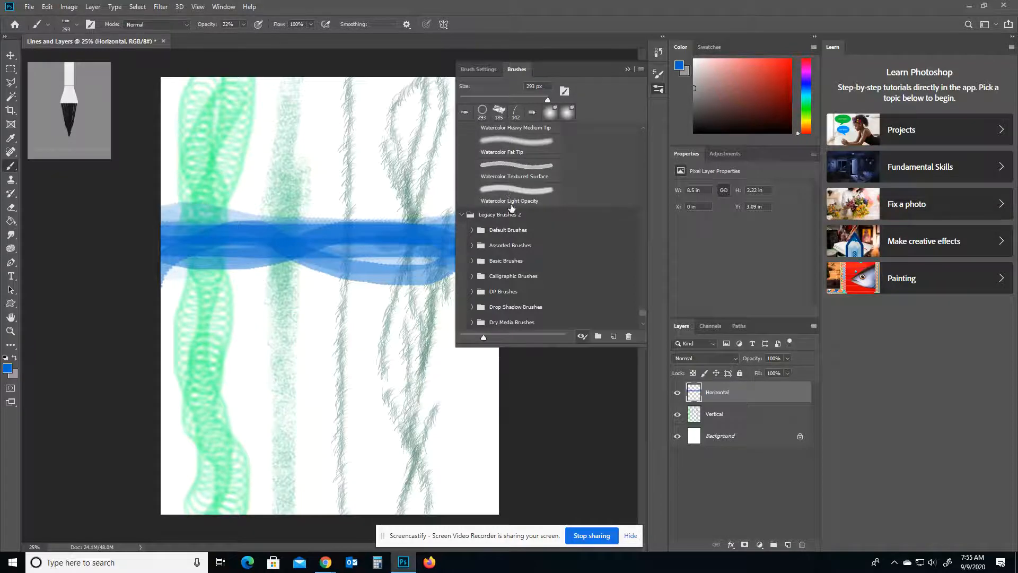
{"action": "scroll", "coordinate": [485, 186], "scroll_direction": "down", "scroll_amount": 3}
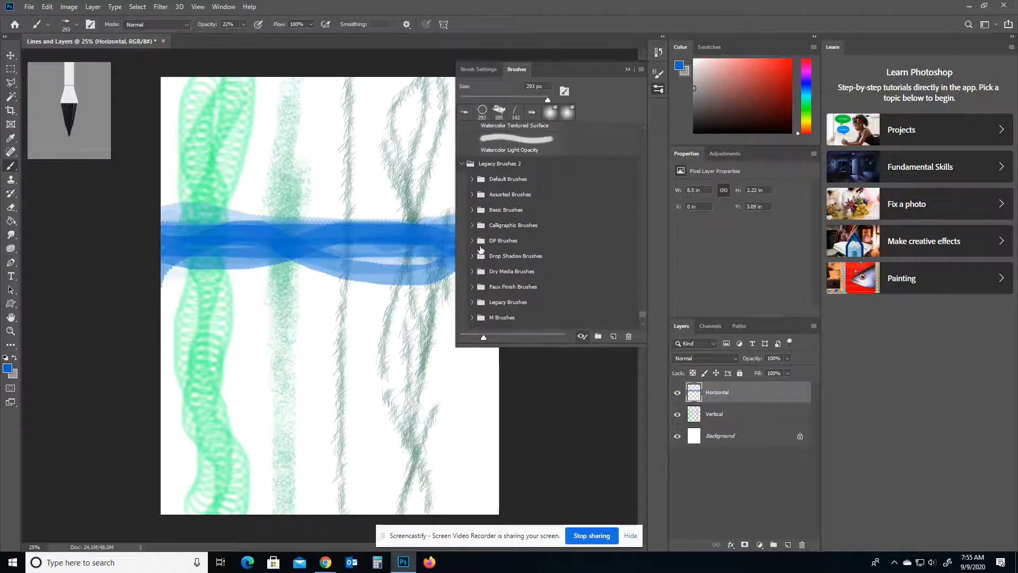
{"action": "left_click", "coordinate": [471, 224]}
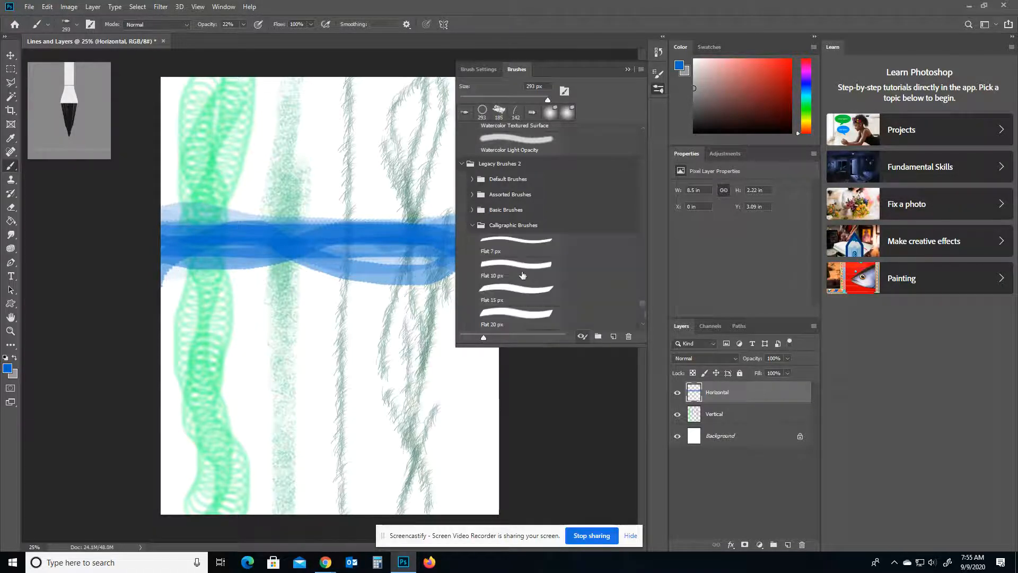
{"action": "scroll", "coordinate": [524, 291], "scroll_direction": "down", "scroll_amount": 8}
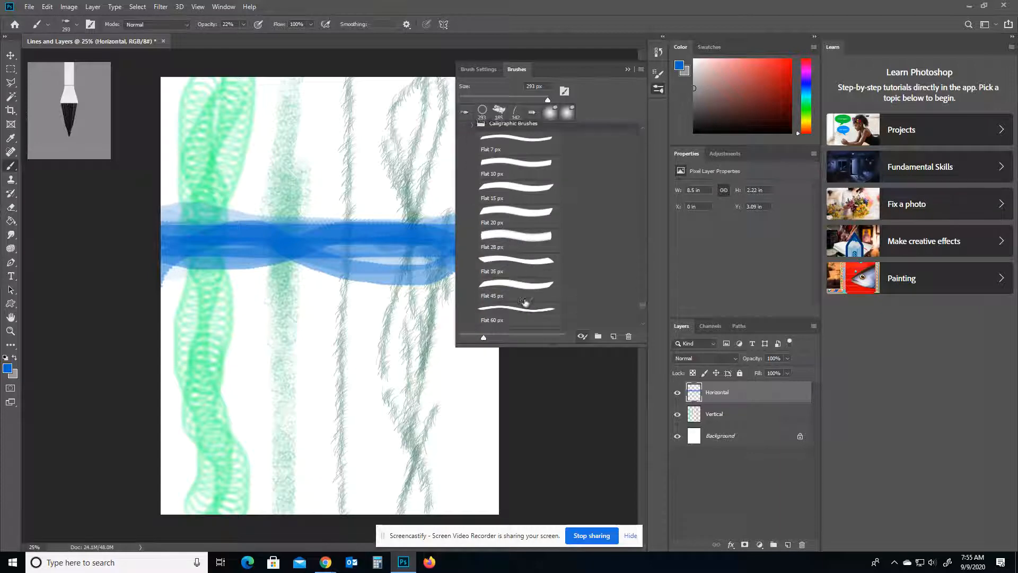
{"action": "scroll", "coordinate": [524, 302], "scroll_direction": "down", "scroll_amount": 3}
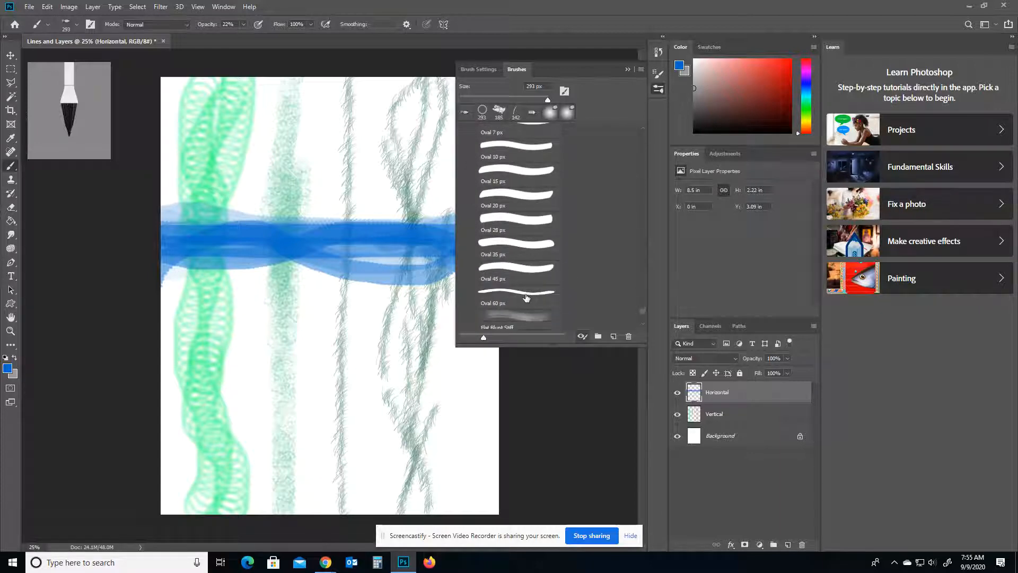
{"action": "left_click", "coordinate": [509, 243]}
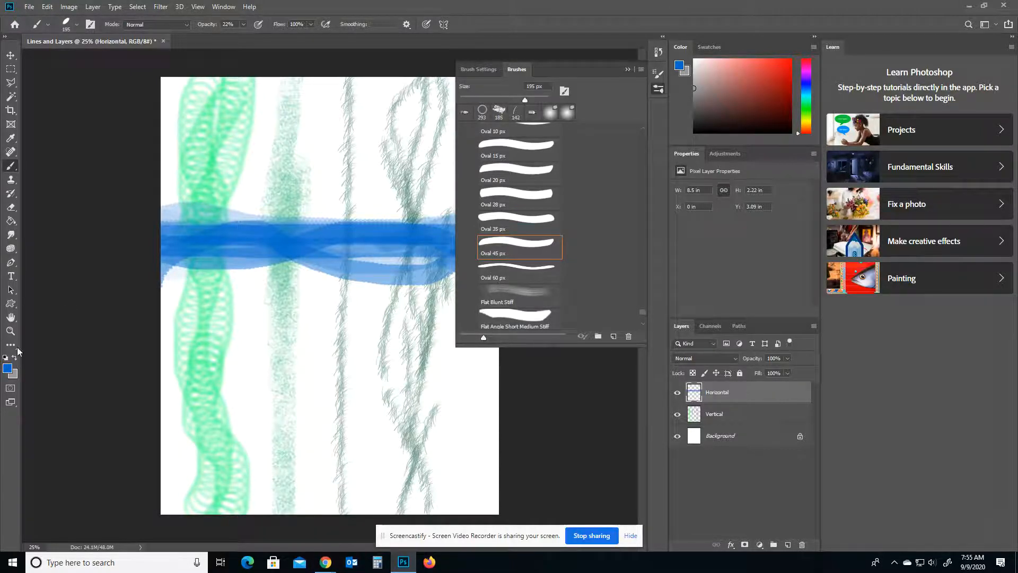
Set the foreground colour to dark navy blue and paint a full-width wavy horizontal line below the blue band
{"action": "left_click", "coordinate": [8, 369]}
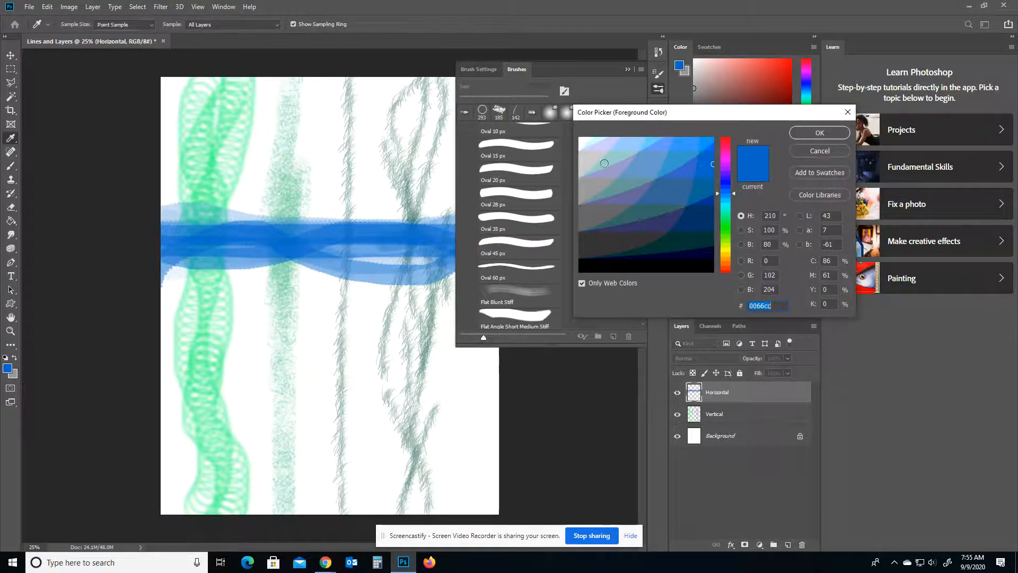
{"action": "left_click", "coordinate": [820, 133]}
{"action": "mouse_move", "coordinate": [125, 327]}
{"action": "left_mouse_down"}
{"action": "mouse_move", "coordinate": [222, 325]}
{"action": "mouse_move", "coordinate": [479, 360]}
{"action": "mouse_move", "coordinate": [546, 354]}
{"action": "mouse_move", "coordinate": [122, 325]}
{"action": "mouse_move", "coordinate": [294, 318]}
{"action": "mouse_move", "coordinate": [569, 355]}
{"action": "left_mouse_up"}
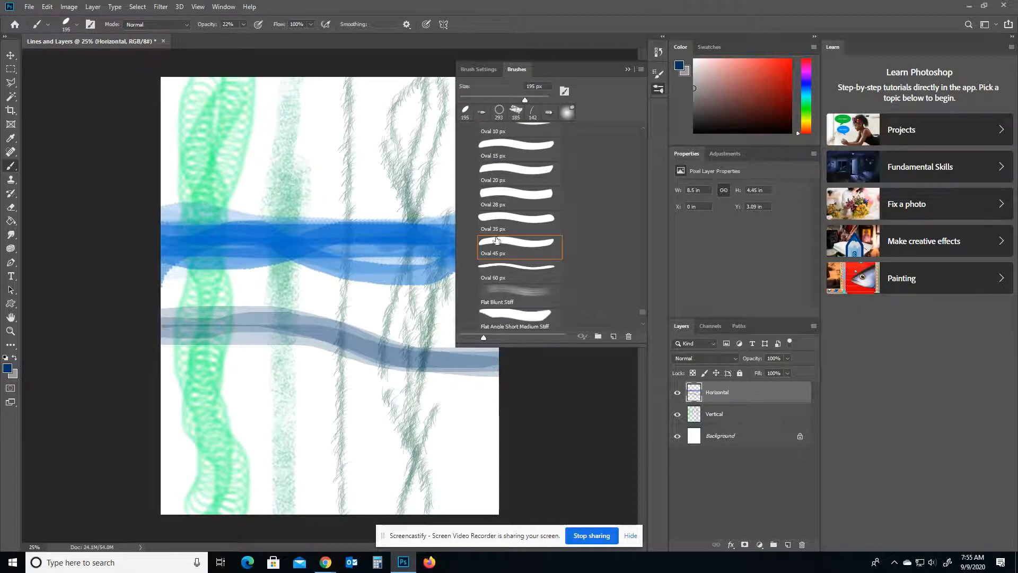
{"action": "scroll", "coordinate": [517, 238], "scroll_direction": "down", "scroll_amount": 1}
{"action": "left_click", "coordinate": [627, 69]}
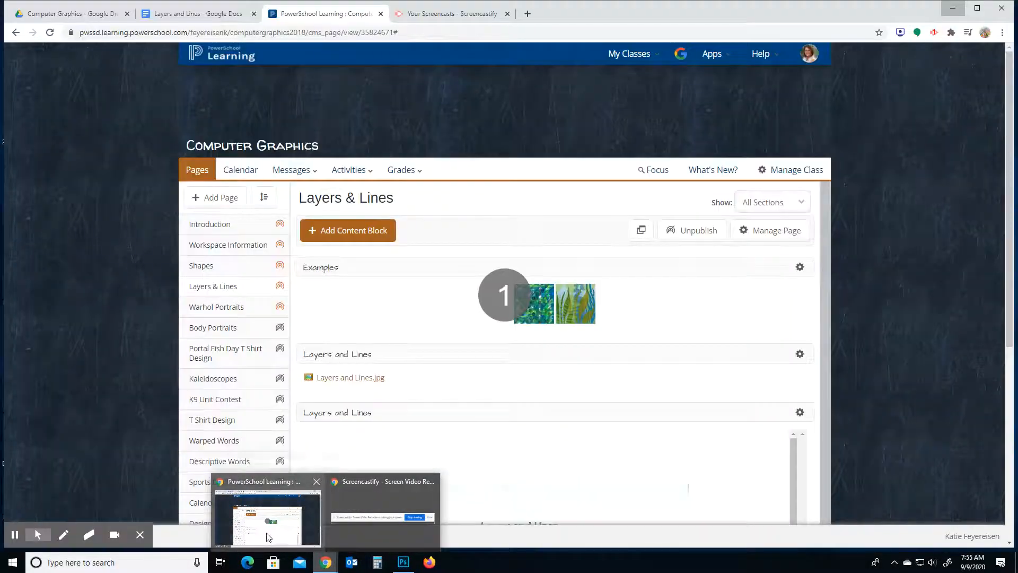
Switch to the browser to read the shape instructions in the Layers and Lines Google Doc, and return to Photoshop
{"action": "left_click", "coordinate": [267, 537]}
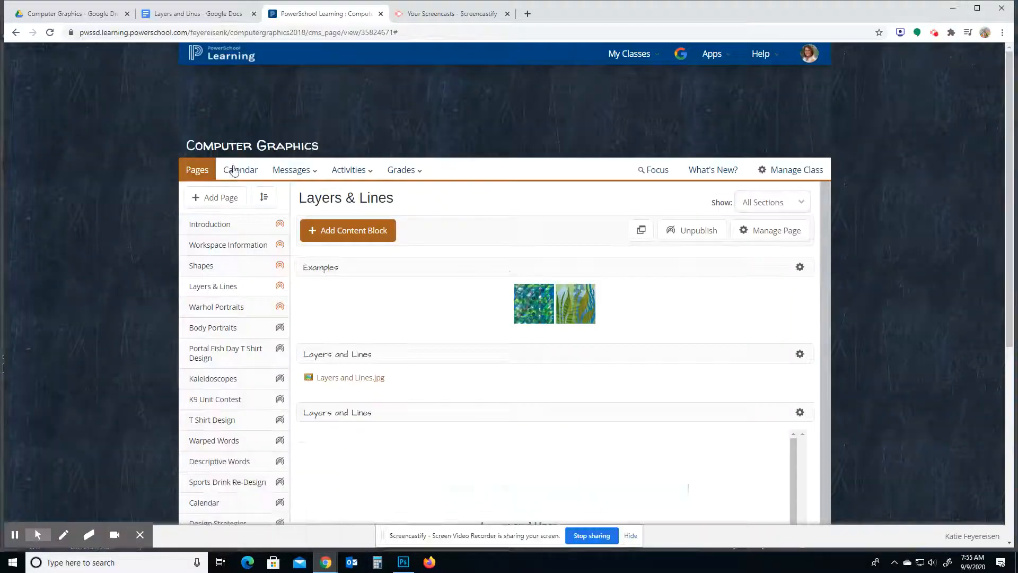
{"action": "left_click", "coordinate": [199, 13]}
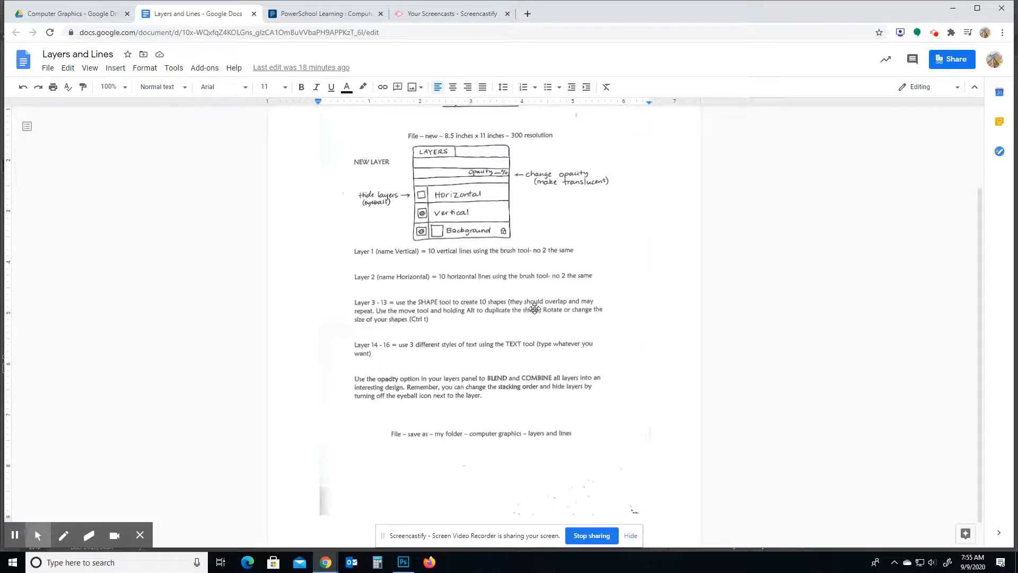
{"action": "left_click", "coordinate": [403, 562]}
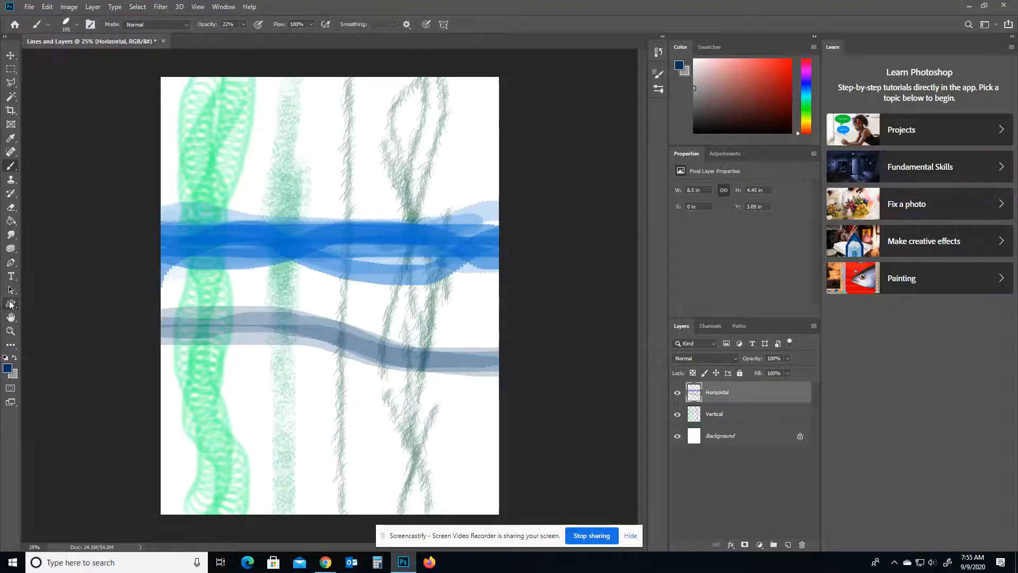
Set up the Custom Shape Tool with the scattered-leaf shape and a dark gray-brown fill
{"action": "left_click", "coordinate": [11, 303]}
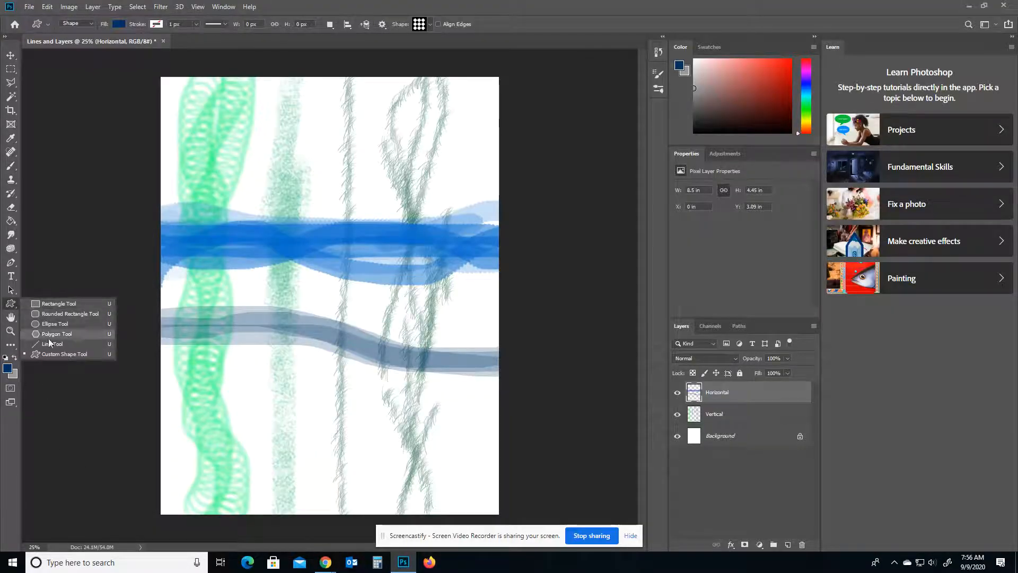
{"action": "left_click", "coordinate": [50, 354]}
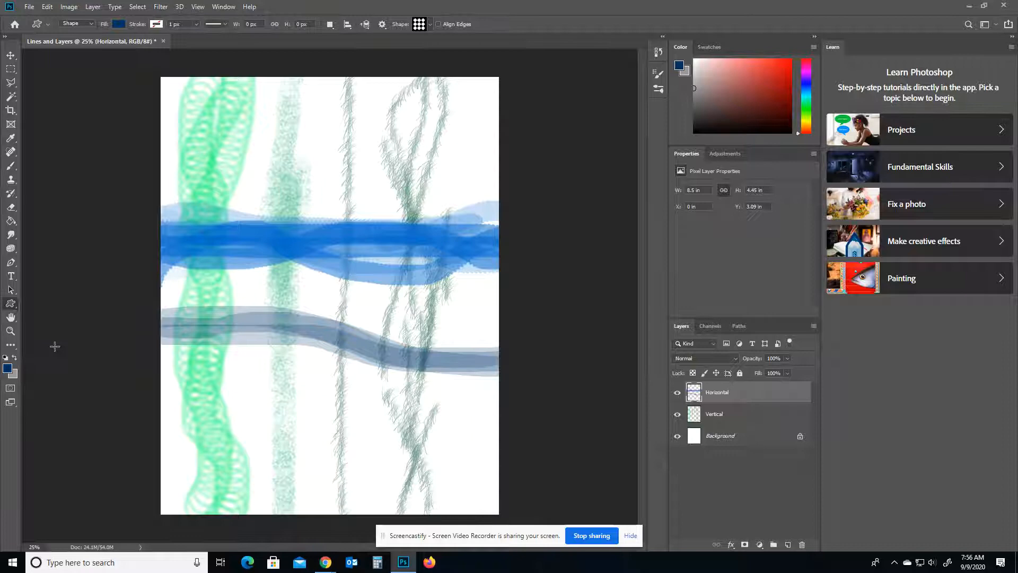
{"action": "left_click", "coordinate": [431, 25]}
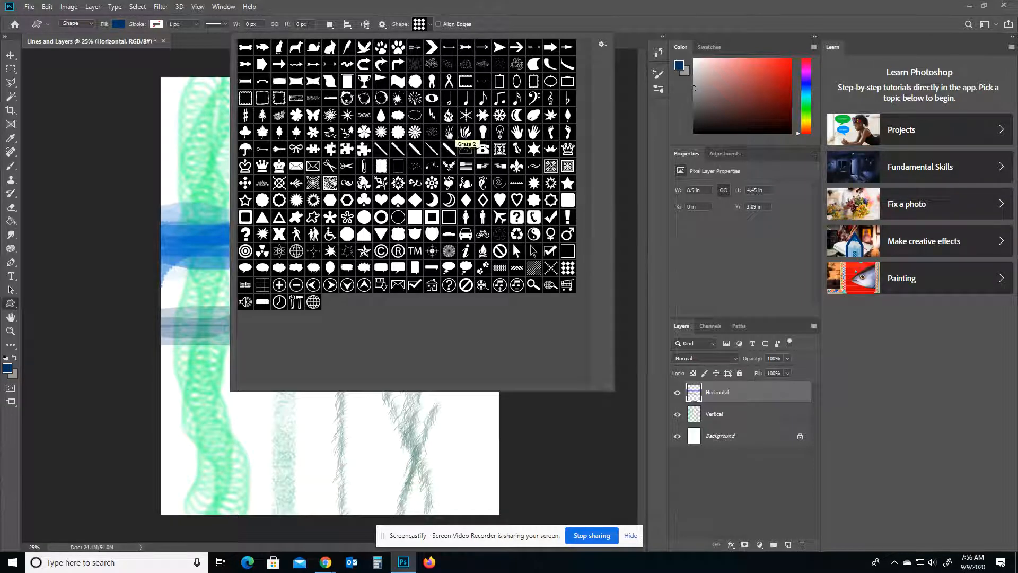
{"action": "left_click", "coordinate": [432, 132]}
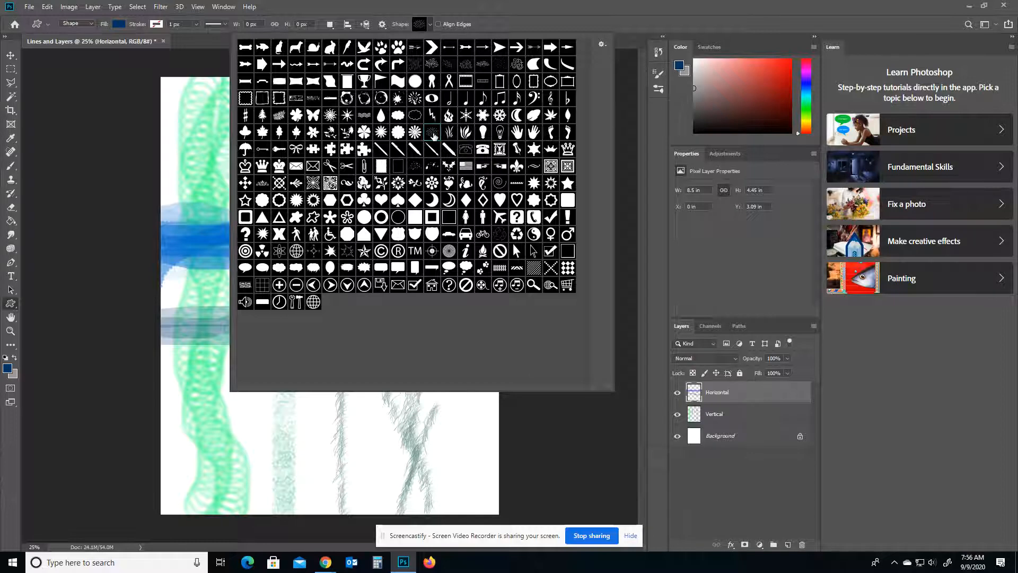
{"action": "left_click", "coordinate": [120, 24]}
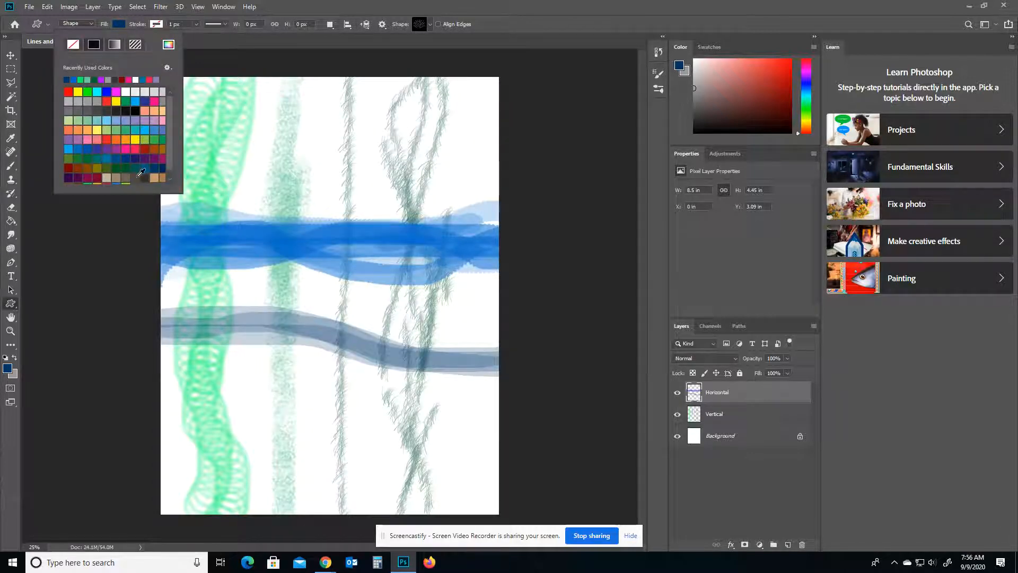
{"action": "scroll", "coordinate": [141, 170], "scroll_direction": "down", "scroll_amount": 1}
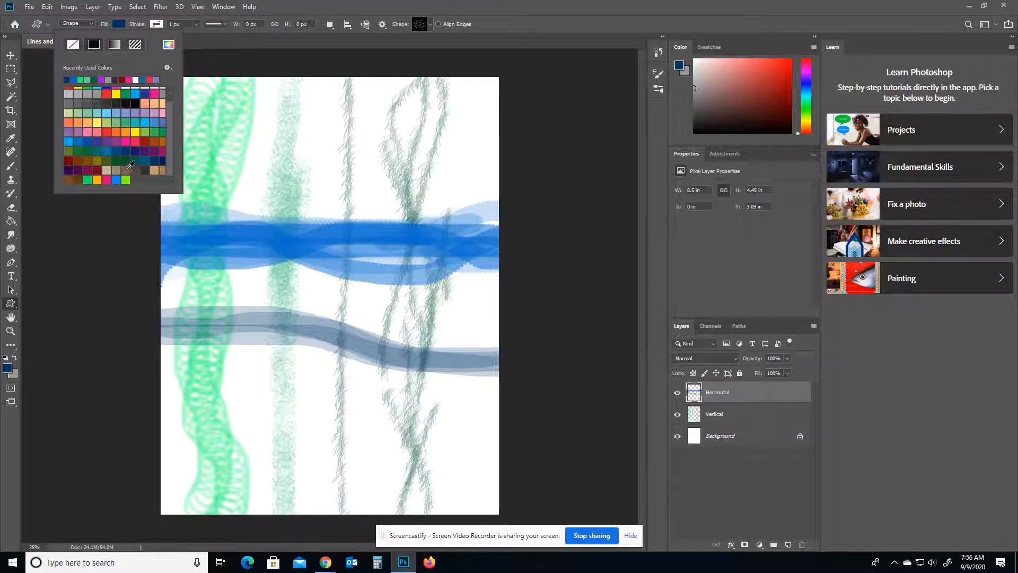
{"action": "left_click", "coordinate": [128, 168]}
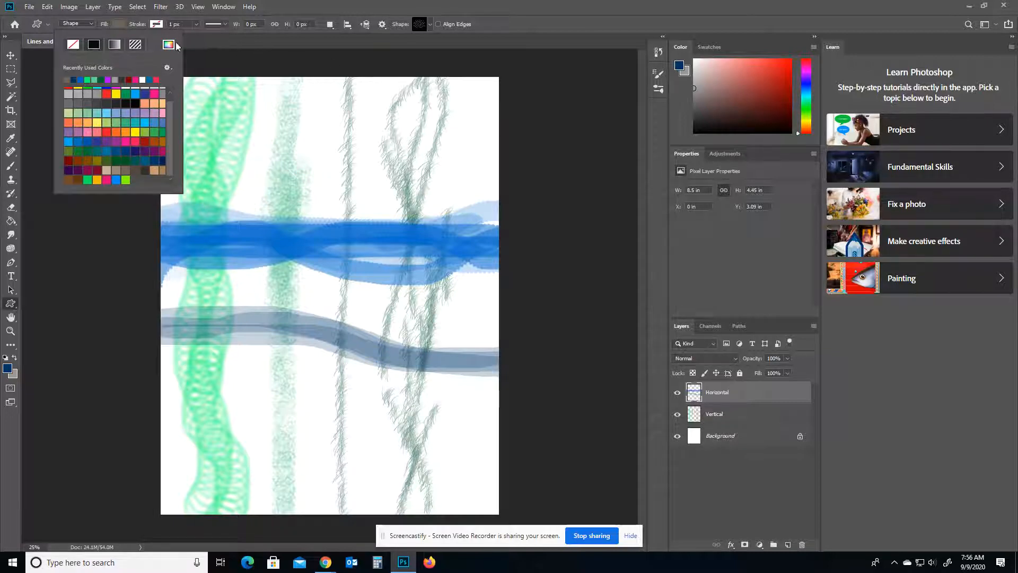
{"action": "left_click", "coordinate": [125, 28]}
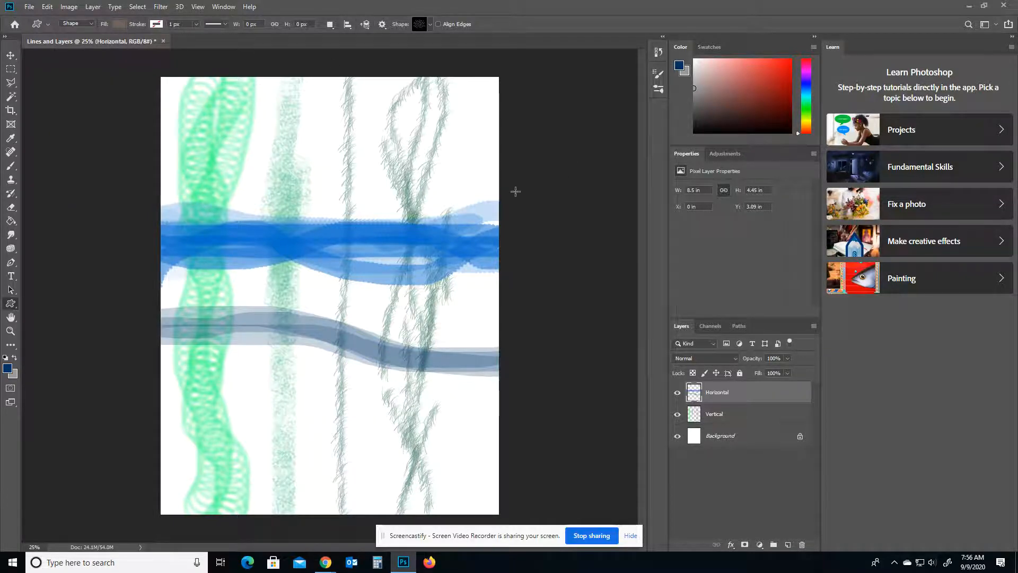
Draw a scattered-leaf shape about 1759 by 2057 px over the page's lower right area and set its layer opacity to 46%
{"action": "left_click_drag", "start_coordinate": [515, 191], "coordinate": [289, 457]}
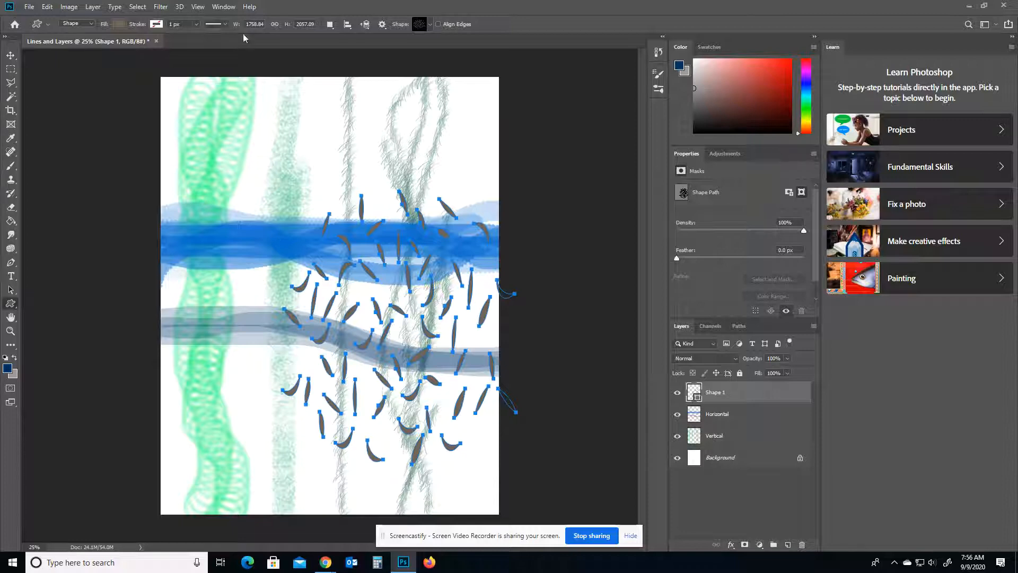
{"action": "left_click", "coordinate": [788, 359]}
{"action": "left_click_drag", "start_coordinate": [769, 369], "coordinate": [761, 369]}
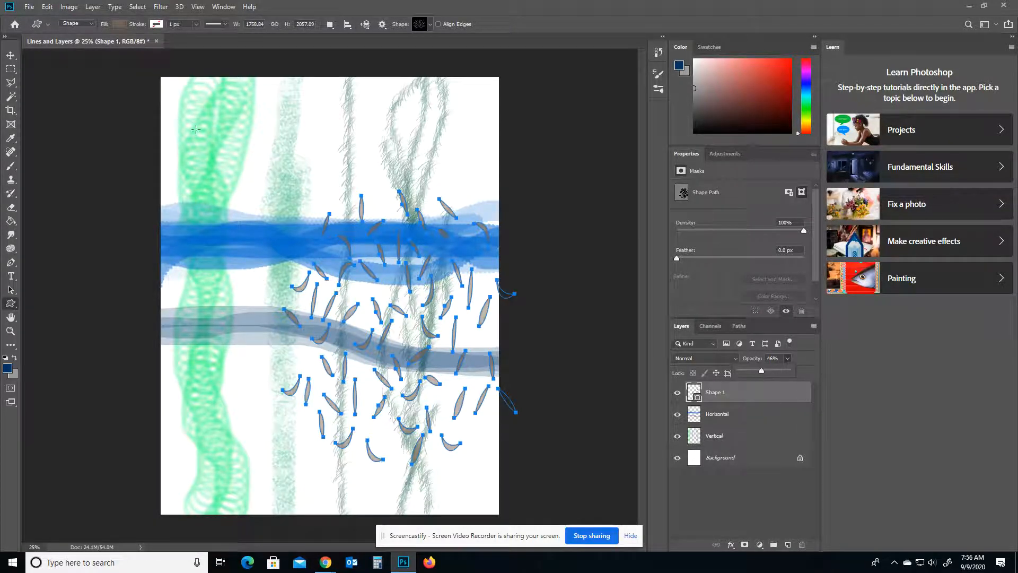
Draw a second scattered-leaf shape, about 2603 by 2425 px, across the upper page at 76% layer opacity, and a third, about 4002 by 2521 px, lower down
{"action": "left_click_drag", "start_coordinate": [154, 73], "coordinate": [499, 394]}
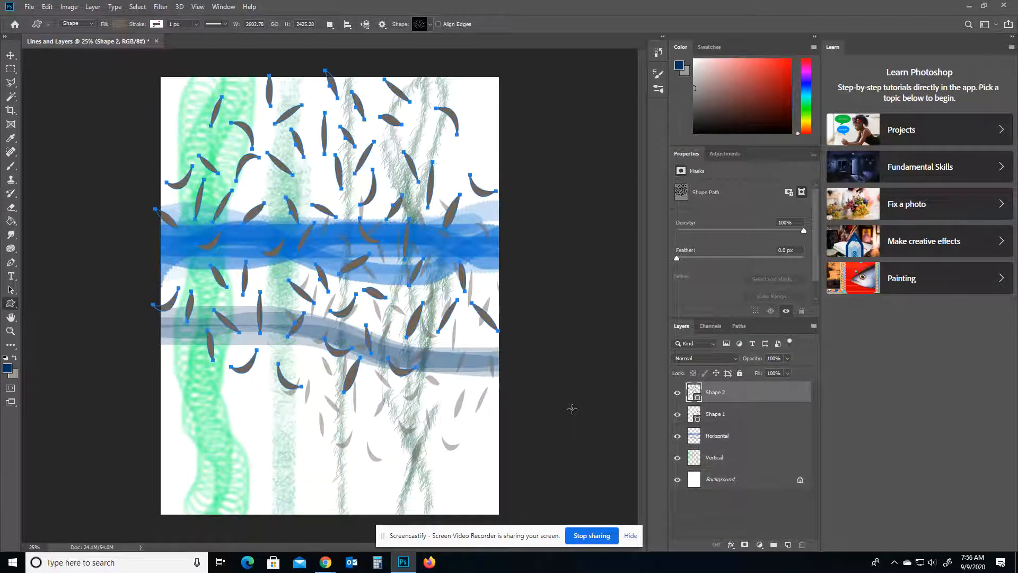
{"action": "left_click", "coordinate": [786, 358]}
{"action": "left_click", "coordinate": [776, 373]}
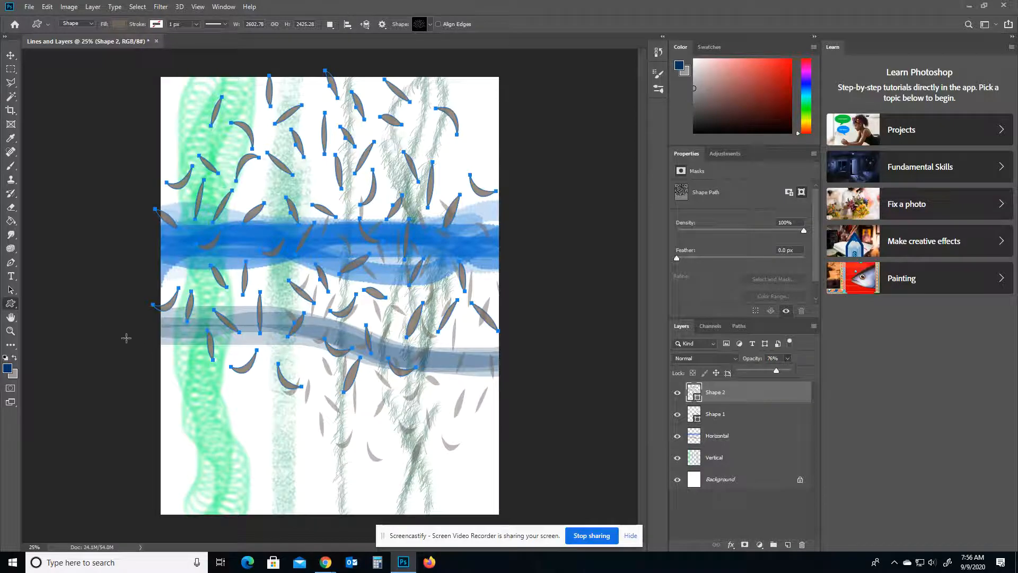
{"action": "left_click_drag", "start_coordinate": [95, 239], "coordinate": [625, 570]}
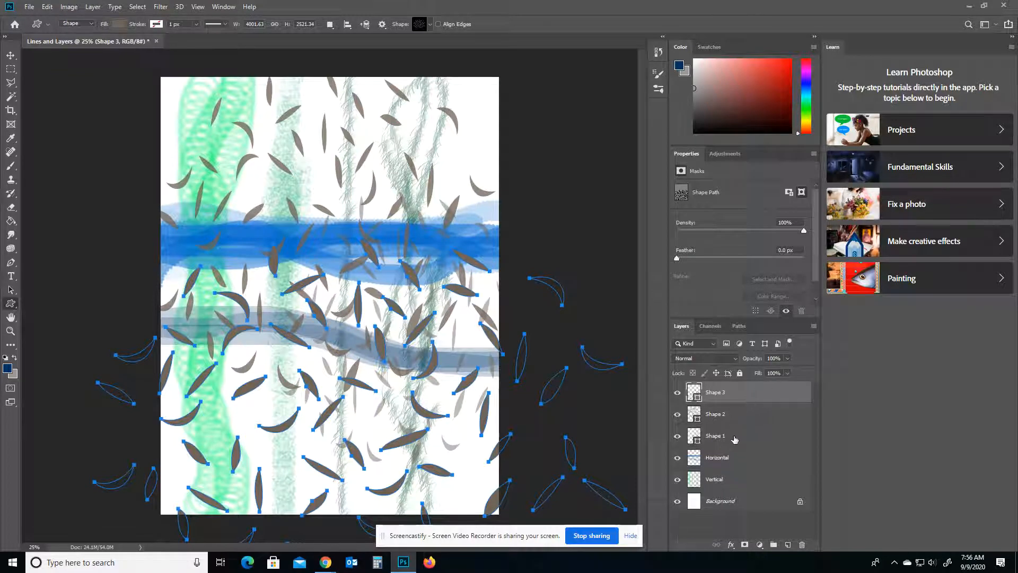
With the Background layer active, set the Custom Shape Tool to the fern shape with a light green fill
{"action": "left_click", "coordinate": [739, 501]}
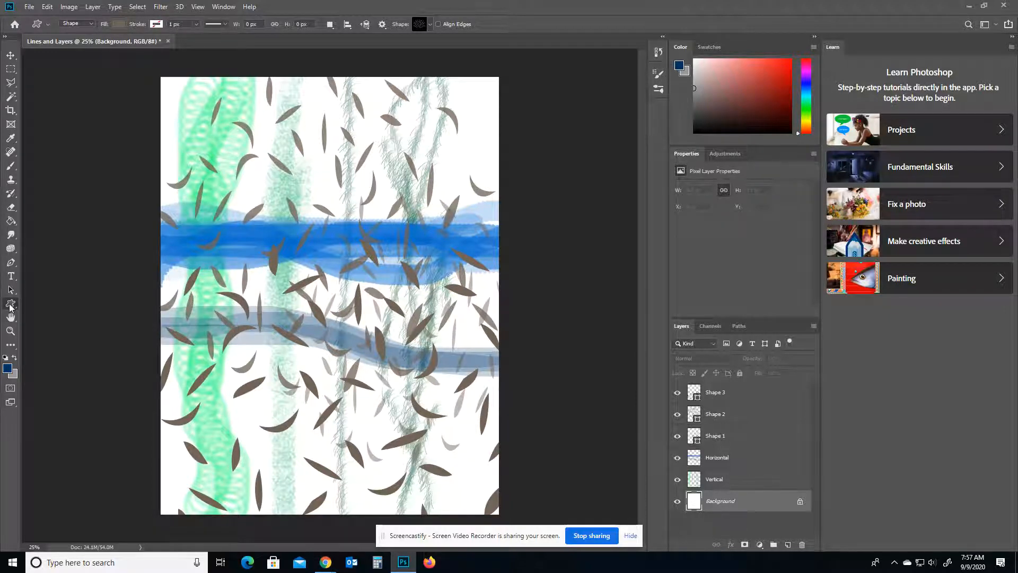
{"action": "left_click", "coordinate": [428, 24]}
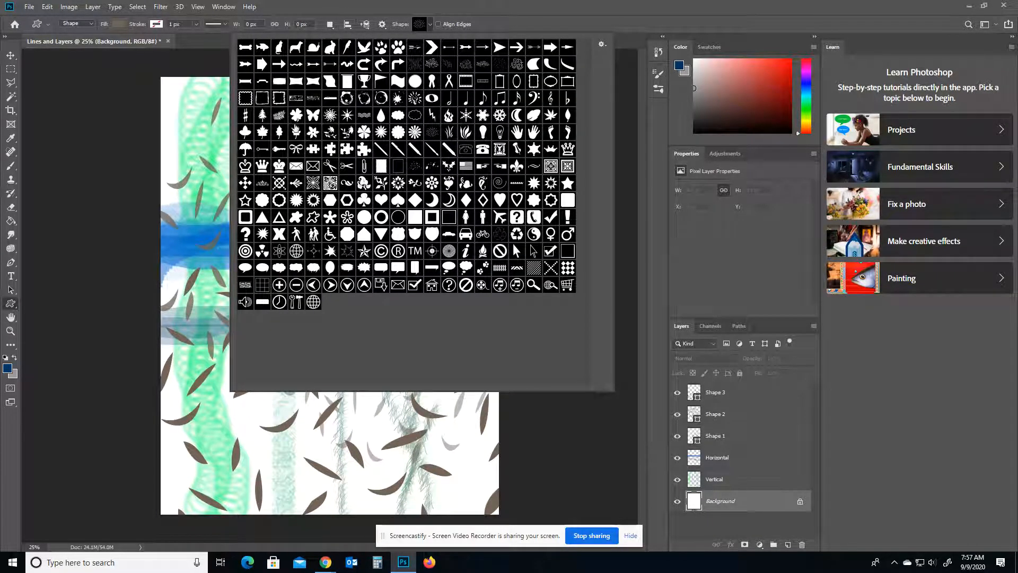
{"action": "left_click", "coordinate": [279, 114]}
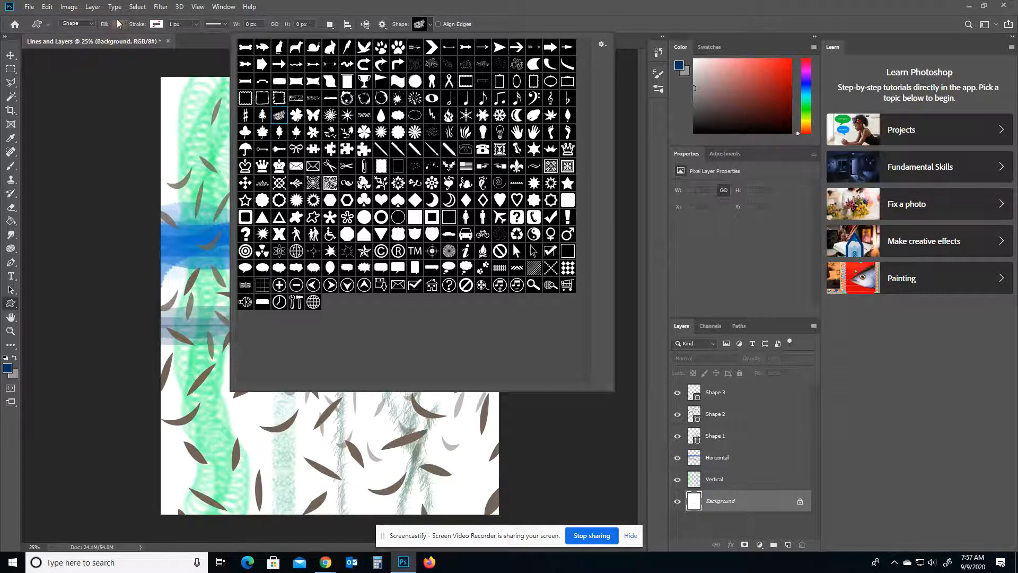
{"action": "left_click", "coordinate": [119, 24]}
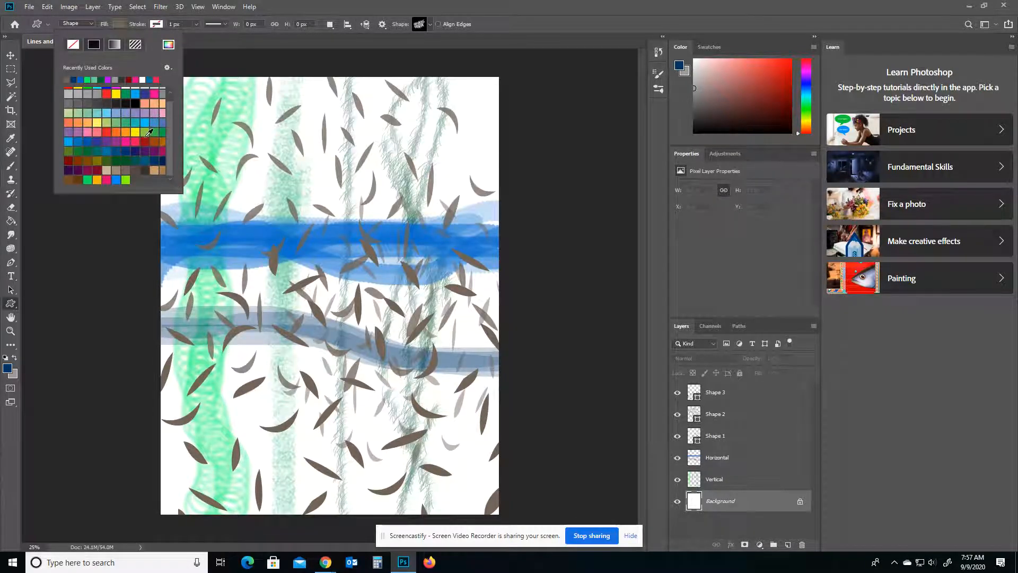
{"action": "left_click", "coordinate": [143, 132]}
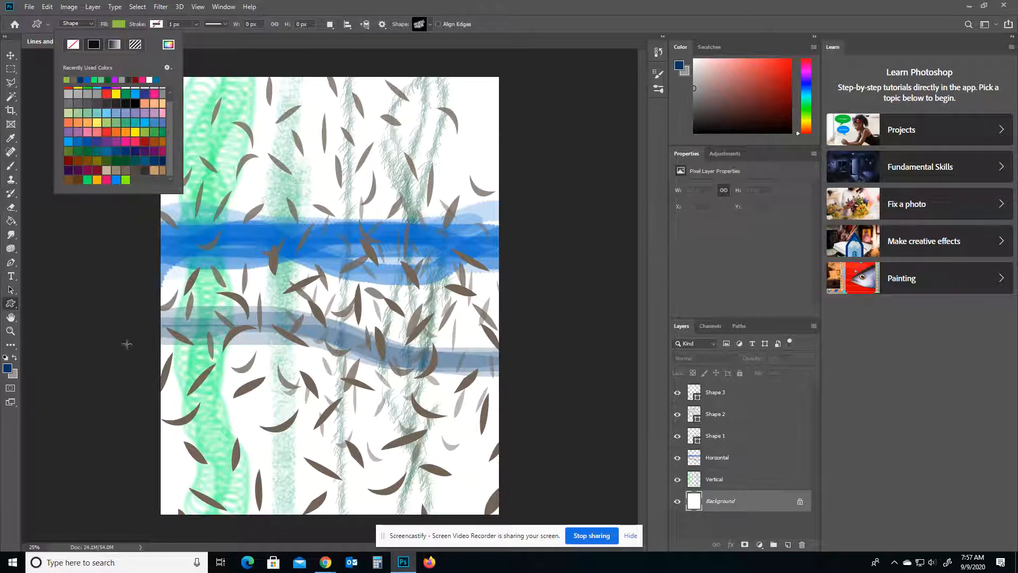
Draw a fern about 1324 by 1051 px across the page's left edge and move its layer above all the others
{"action": "left_click", "coordinate": [10, 303]}
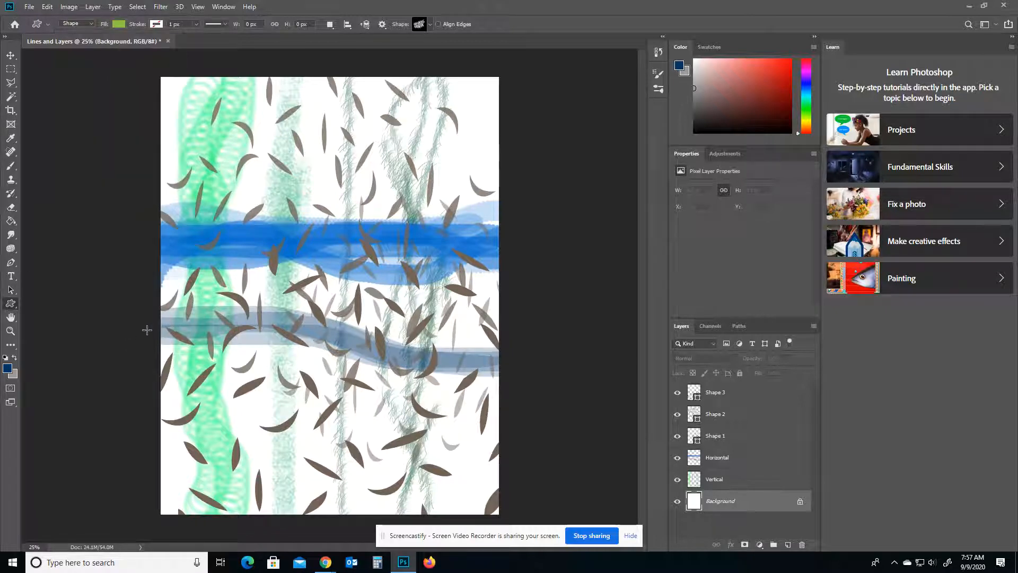
{"action": "left_click_drag", "start_coordinate": [147, 330], "coordinate": [321, 156]}
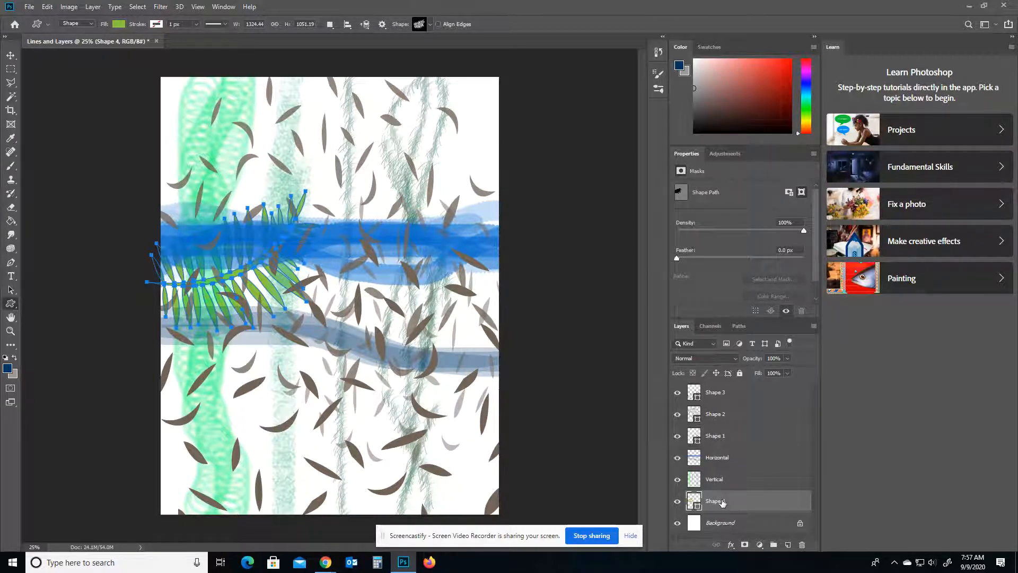
{"action": "left_click_drag", "start_coordinate": [722, 502], "coordinate": [729, 383]}
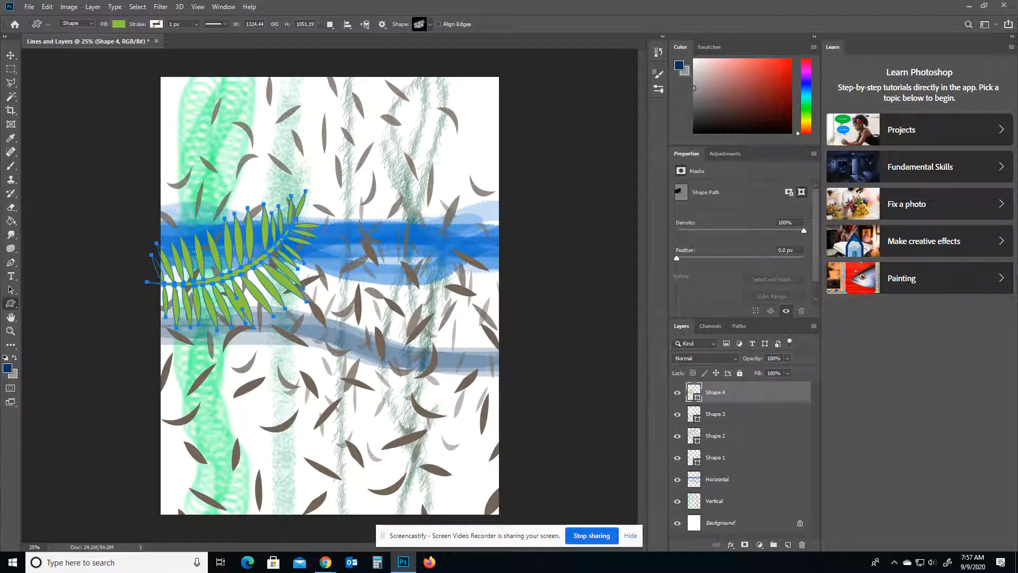
Move the fern up and to the right, and rotate it about -110° with Free Transform
{"action": "left_click", "coordinate": [10, 55]}
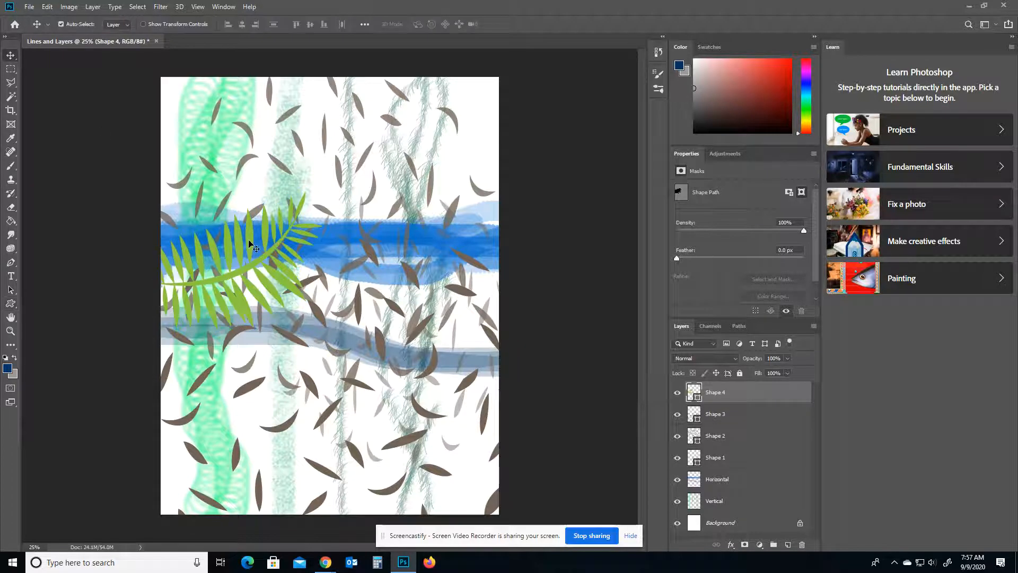
{"action": "left_click_drag", "start_coordinate": [249, 244], "coordinate": [289, 191]}
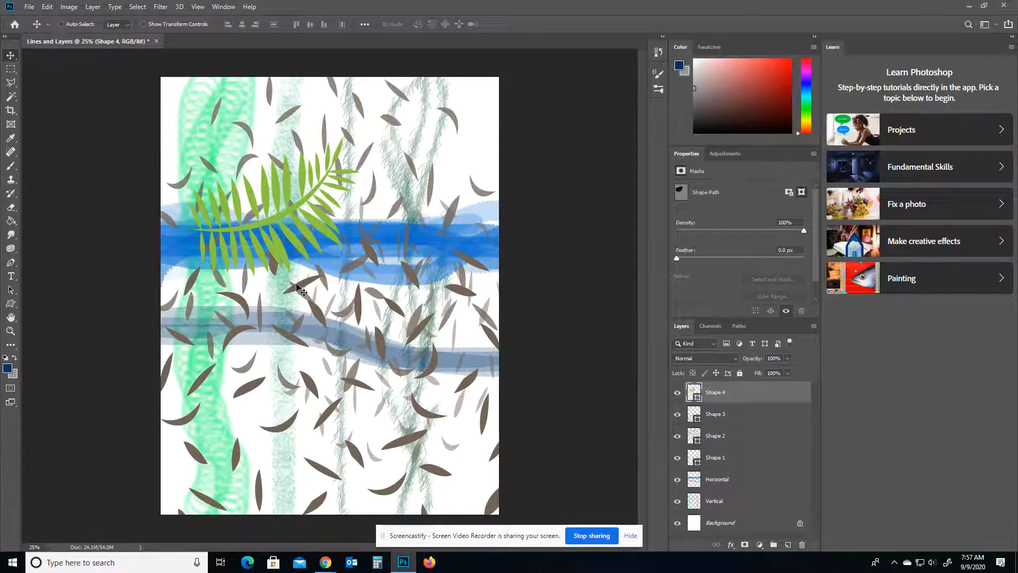
{"action": "key", "text": "ctrl+t"}
{"action": "left_click_drag", "start_coordinate": [360, 129], "coordinate": [139, 121]}
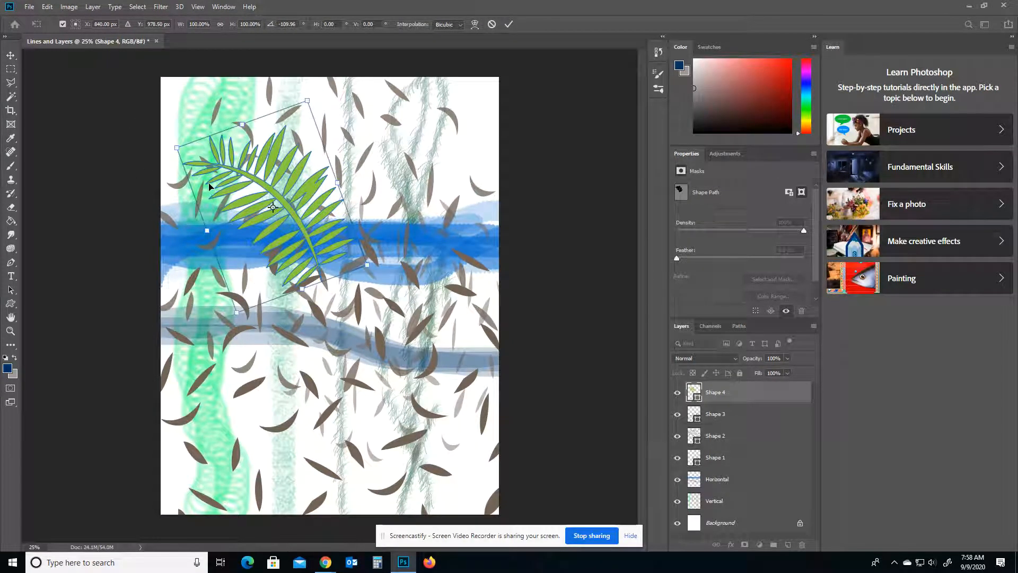
{"action": "key", "text": "Return"}
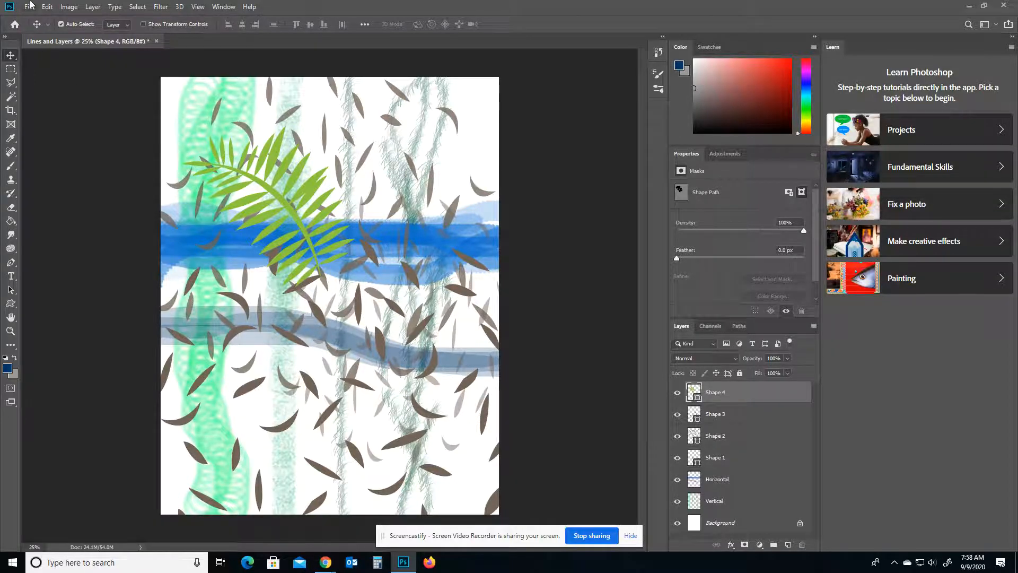
Flip the fern horizontally and place it on the page's lower right area at 82% layer opacity
{"action": "left_click", "coordinate": [46, 7]}
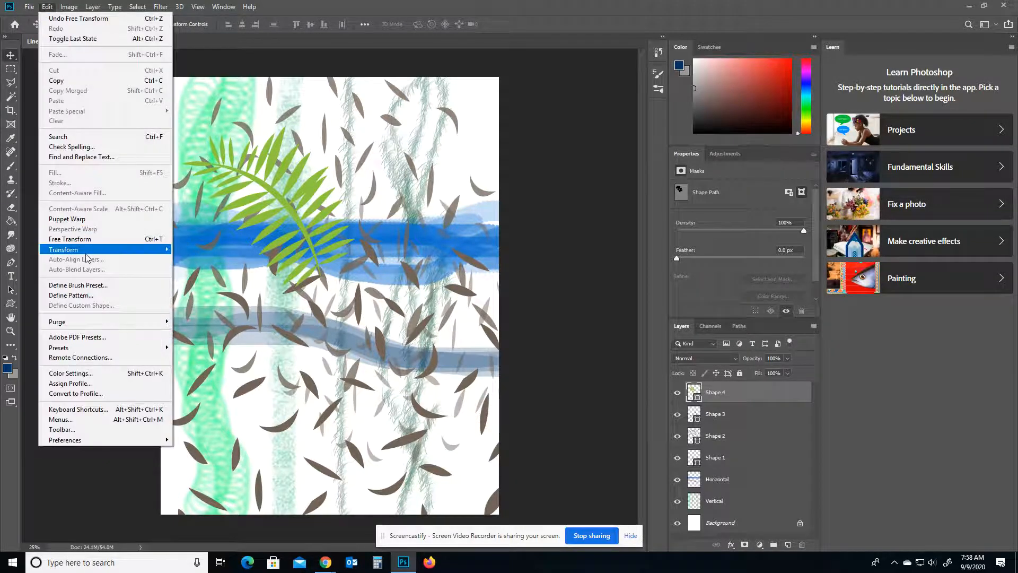
{"action": "mouse_move", "coordinate": [85, 250]}
{"action": "left_click", "coordinate": [200, 367]}
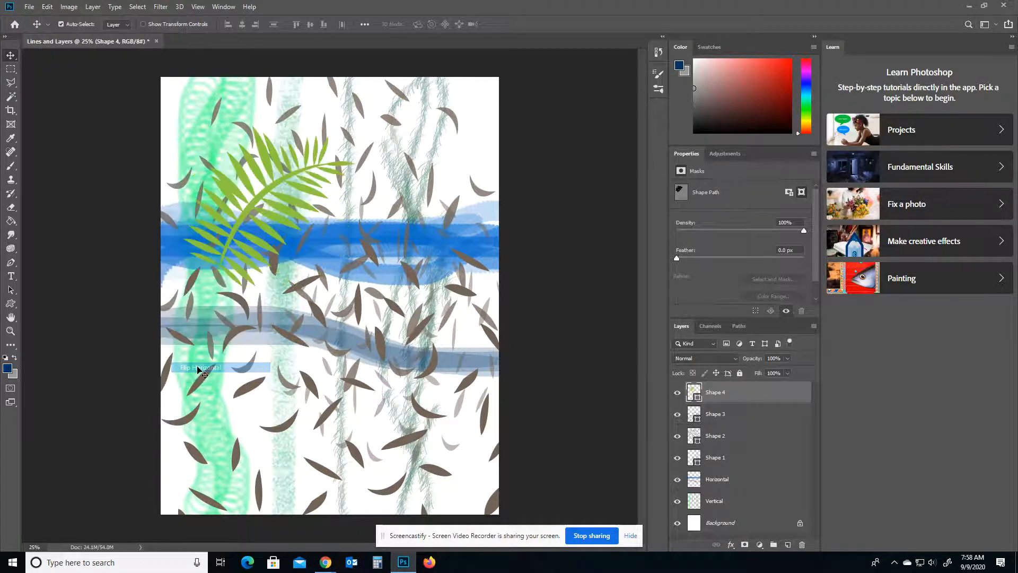
{"action": "left_click_drag", "start_coordinate": [266, 197], "coordinate": [415, 352]}
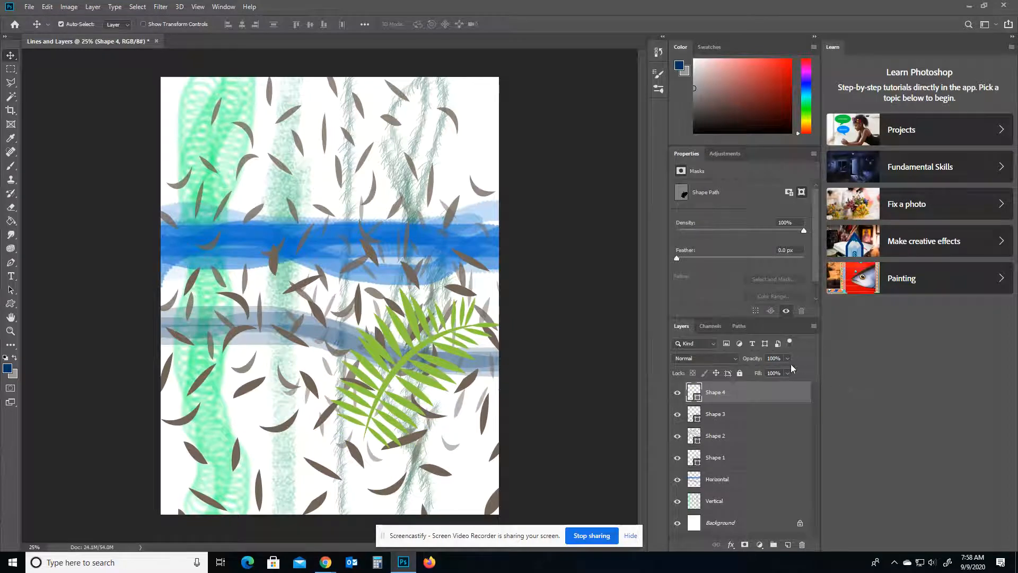
{"action": "left_click_drag", "start_coordinate": [778, 369], "coordinate": [775, 368]}
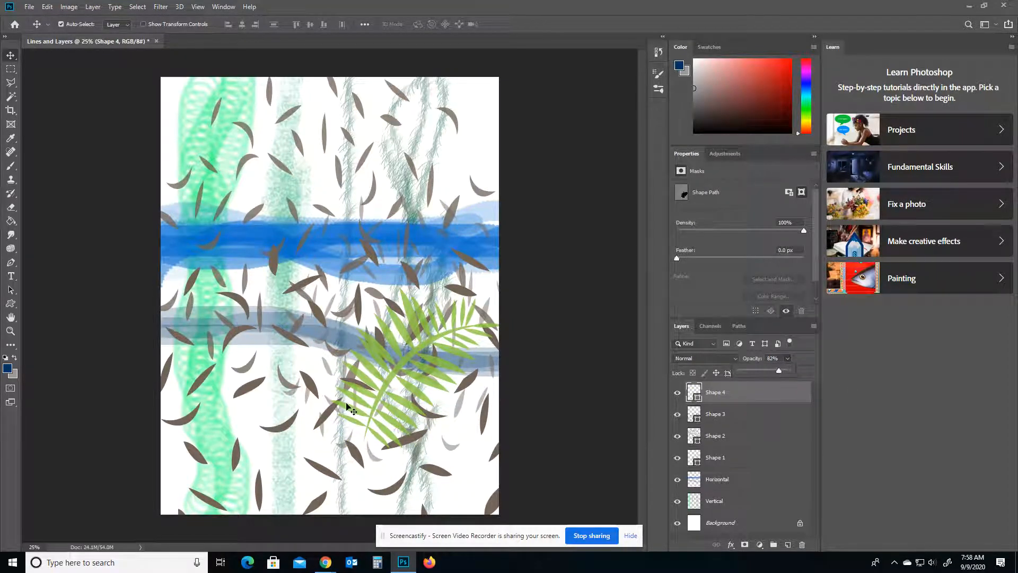
{"action": "left_click", "coordinate": [732, 396]}
Duplicate the fern to the left of the original and rotate the copy about -44°
{"action": "left_click_drag", "start_coordinate": [414, 355], "coordinate": [315, 356]}
{"action": "key", "text": "ctrl+t"}
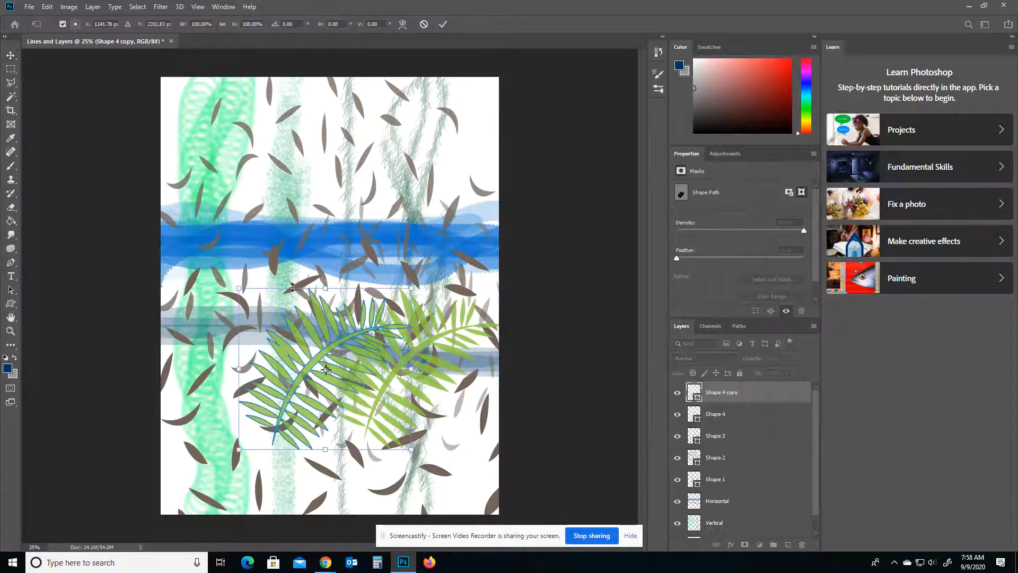
{"action": "left_click_drag", "start_coordinate": [217, 264], "coordinate": [184, 370]}
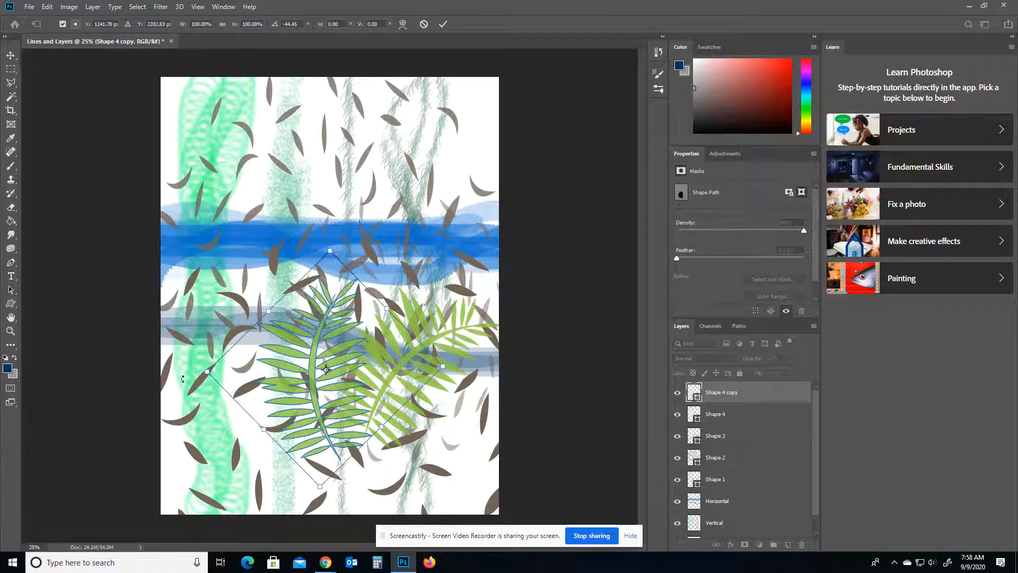
{"action": "key", "text": "Return"}
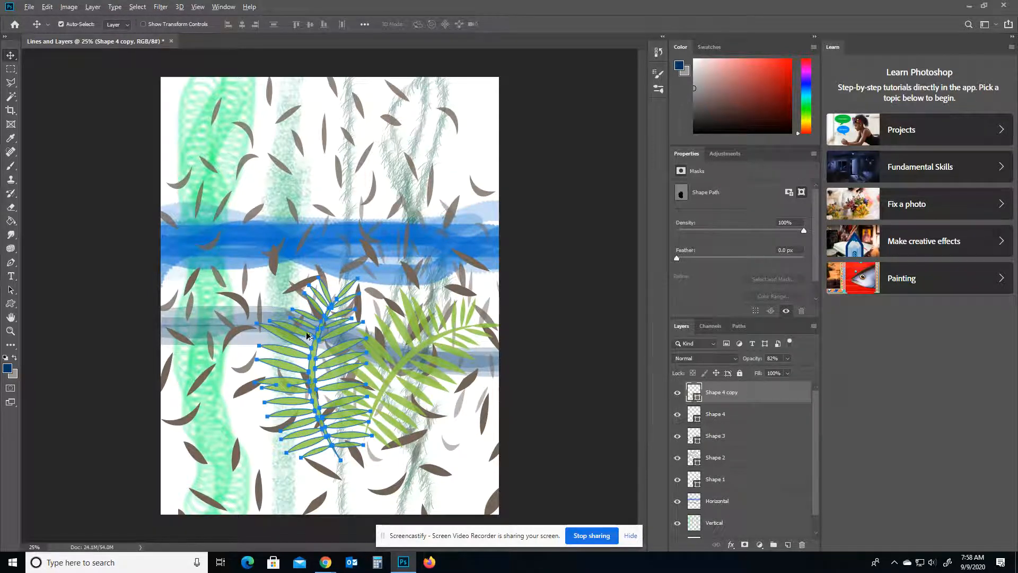
Duplicate the rotated fern into the page's lower right corner and rotate the new copy slightly counterclockwise
{"action": "left_click_drag", "start_coordinate": [315, 354], "coordinate": [448, 416]}
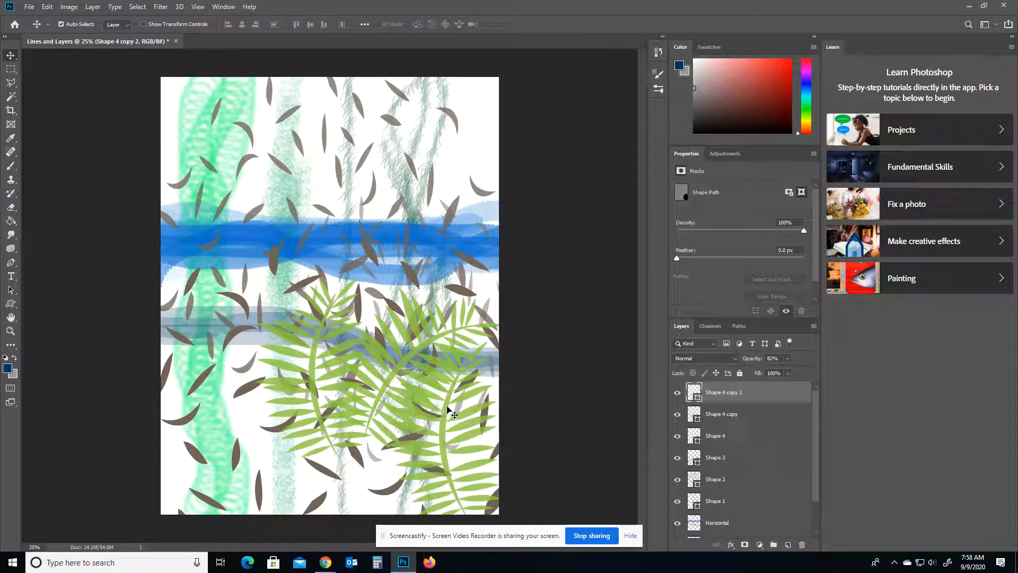
{"action": "key", "text": "ctrl+t"}
{"action": "left_click_drag", "start_coordinate": [373, 324], "coordinate": [353, 343]}
{"action": "key", "text": "Return"}
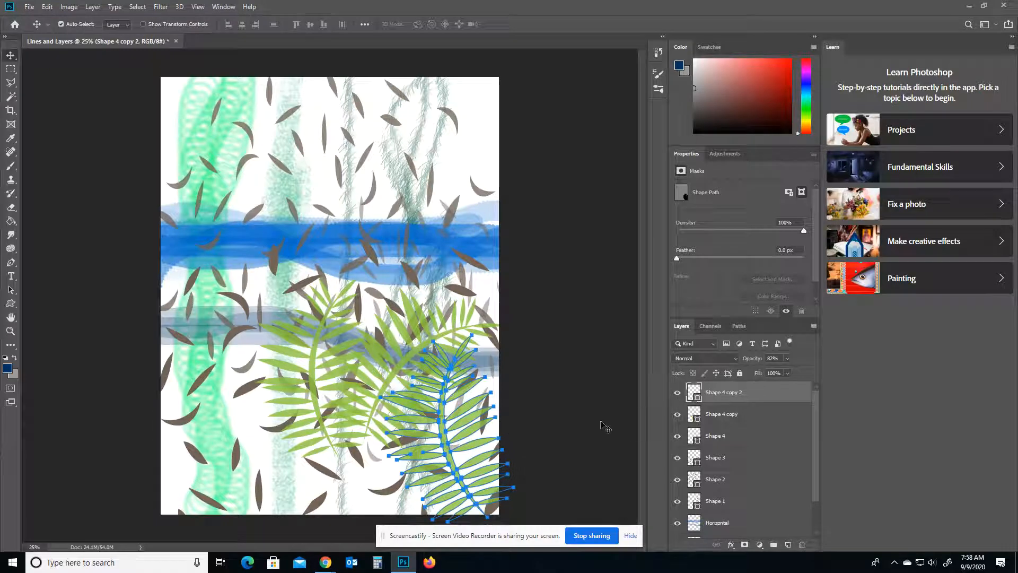
Review the layer stack, checking the two fern copies and the Background layer
{"action": "left_click", "coordinate": [718, 419]}
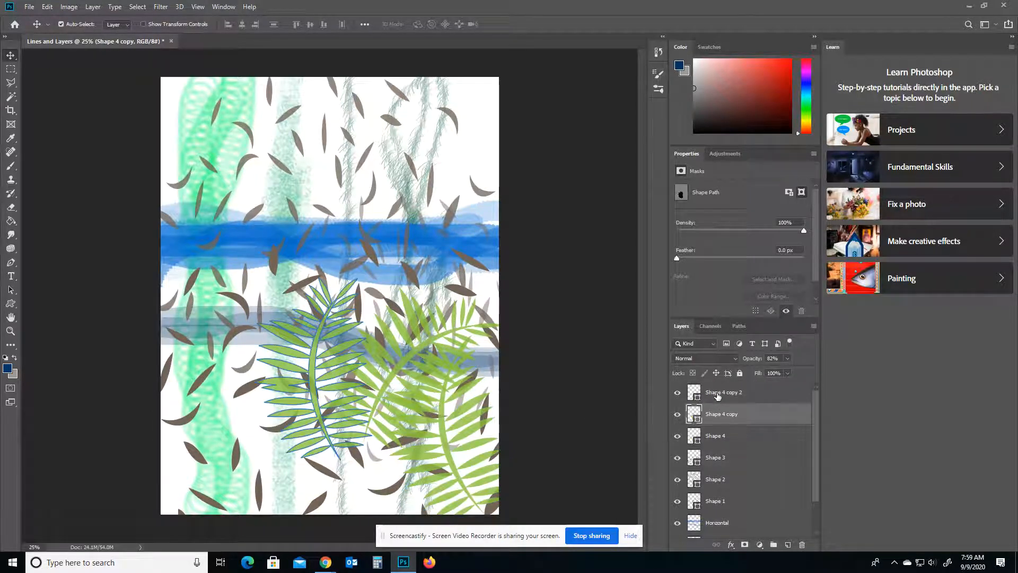
{"action": "left_click", "coordinate": [717, 394]}
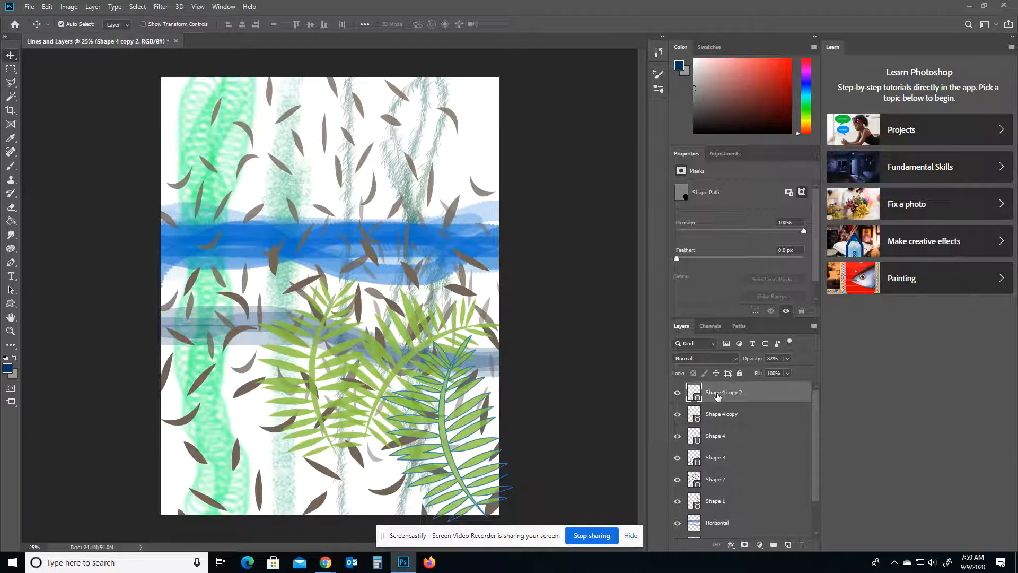
{"action": "left_click", "coordinate": [728, 427]}
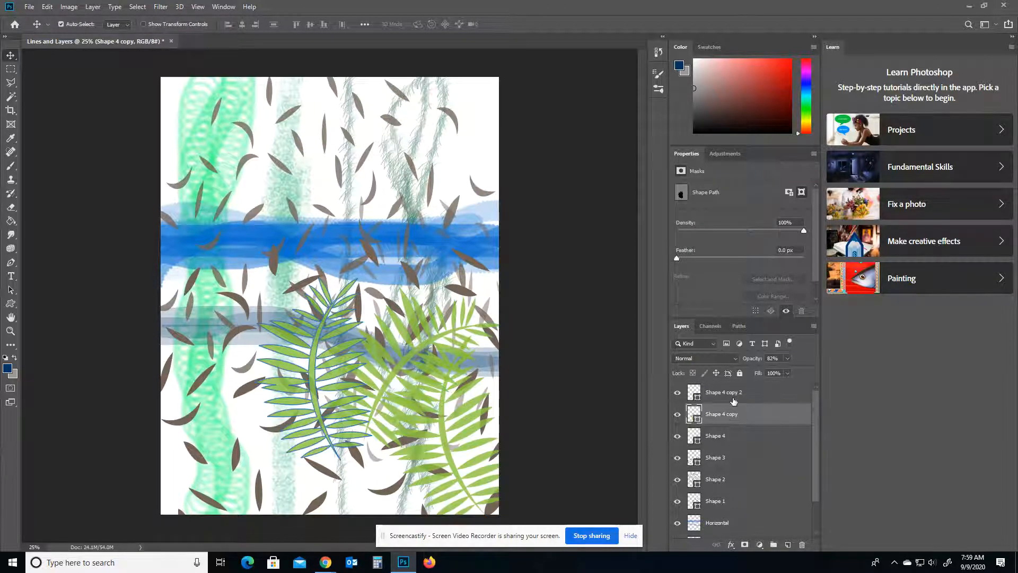
{"action": "left_click", "coordinate": [733, 399]}
{"action": "scroll", "coordinate": [738, 523], "scroll_direction": "down", "scroll_amount": 2}
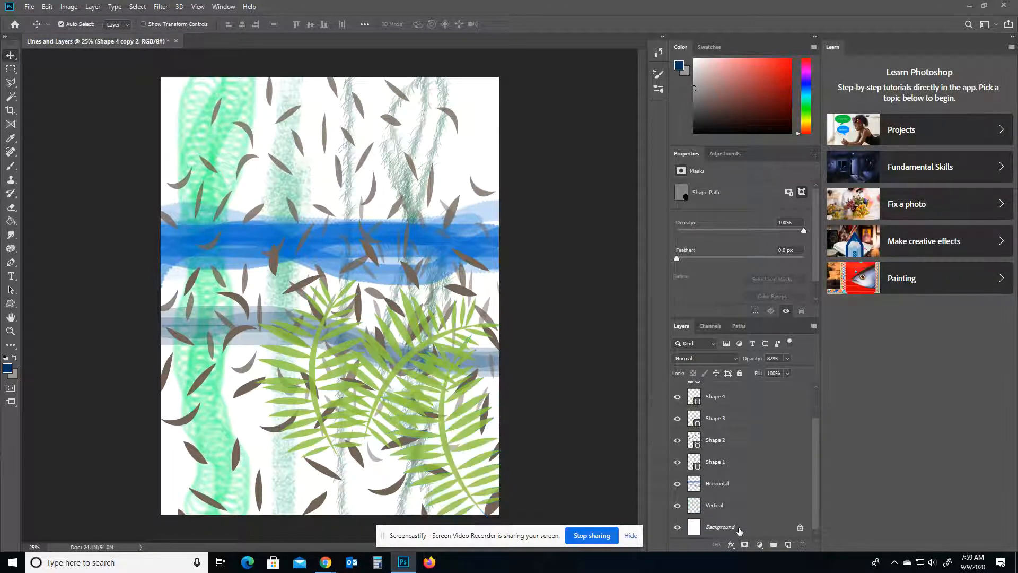
{"action": "left_click", "coordinate": [740, 528]}
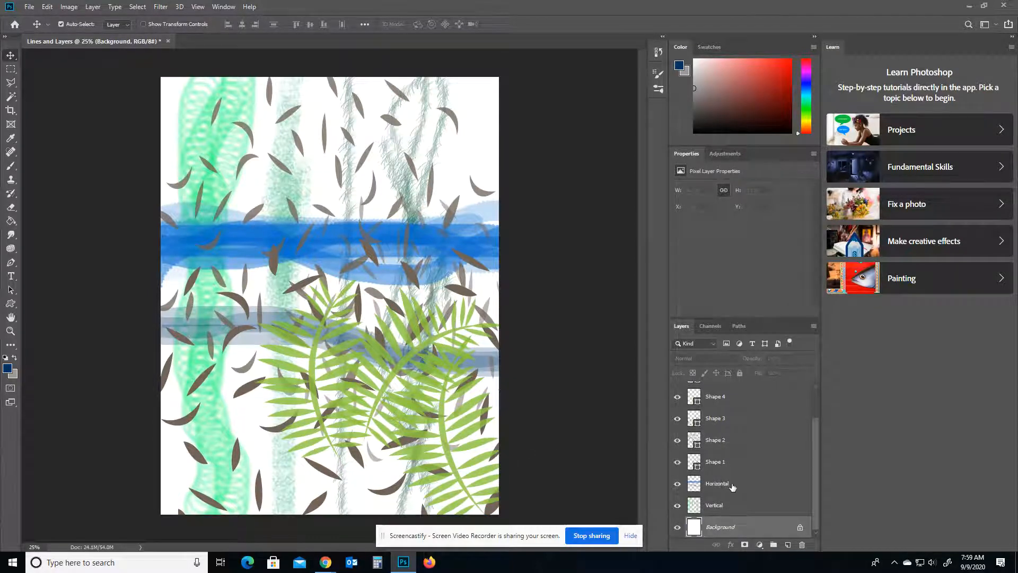
{"action": "scroll", "coordinate": [733, 477], "scroll_direction": "up", "scroll_amount": 2}
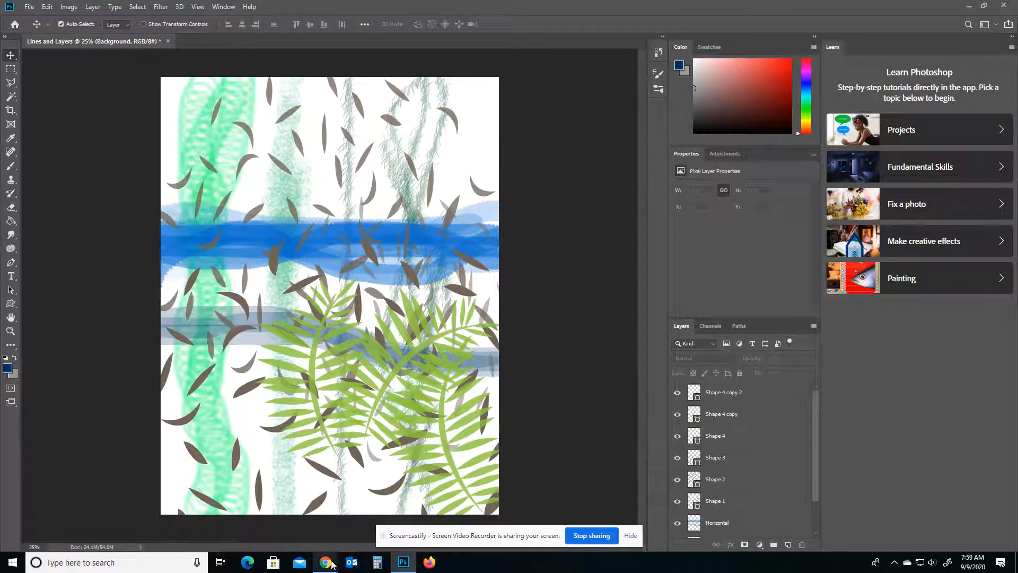
Switch to the browser to read the text instructions in the Layers and Lines Google Doc, and return to Photoshop
{"action": "mouse_move", "coordinate": [326, 561]}
{"action": "left_click", "coordinate": [289, 530]}
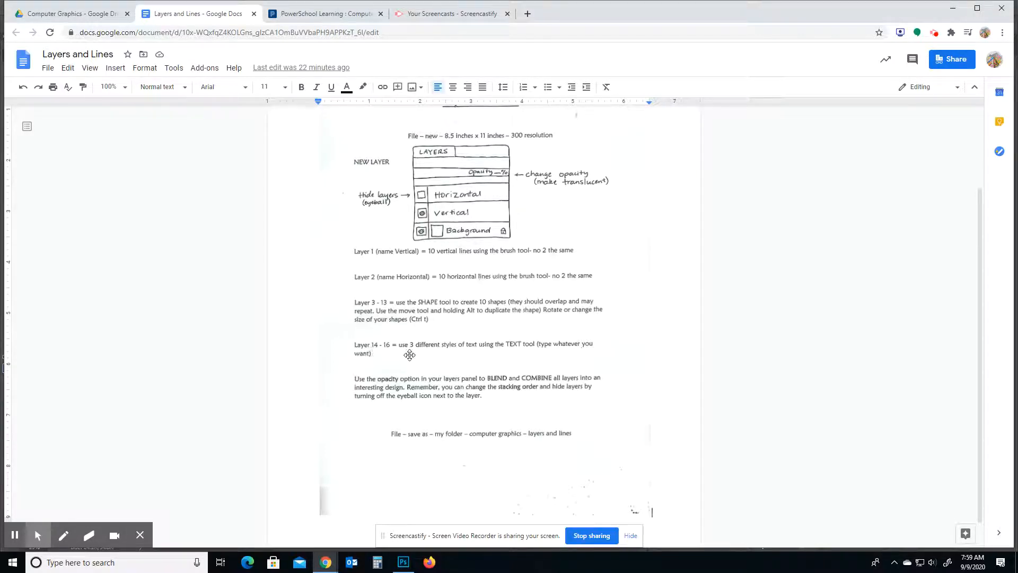
{"action": "left_click", "coordinate": [403, 562]}
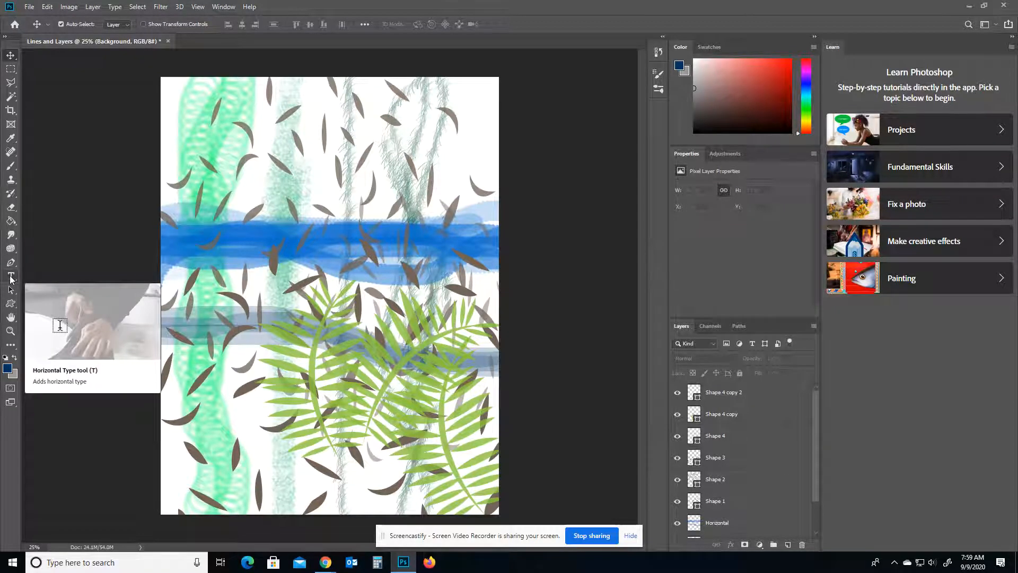
Activate the Horizontal Type tool and set its font to Felix Titling
{"action": "left_click", "coordinate": [10, 277]}
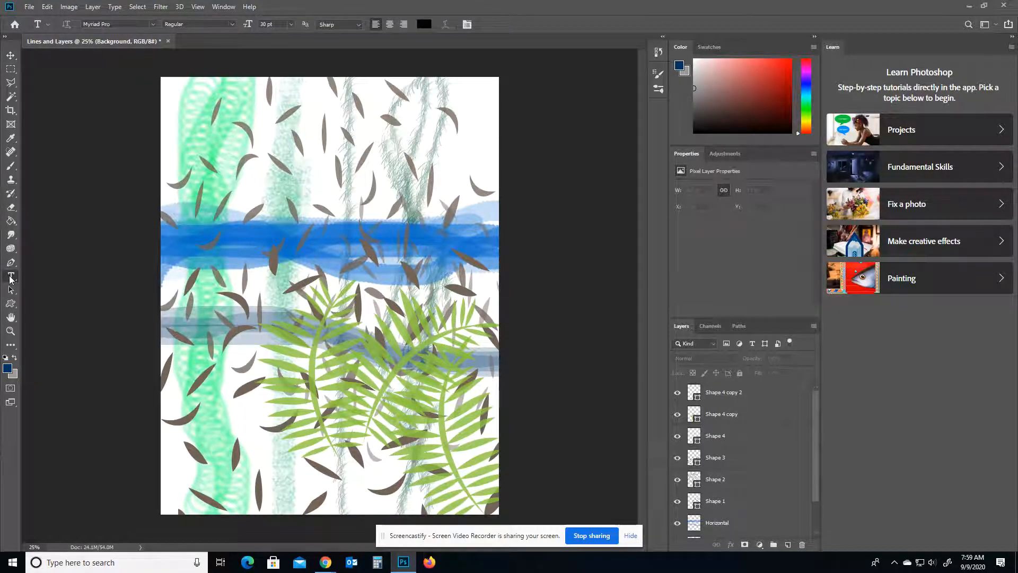
{"action": "right_click", "coordinate": [10, 277]}
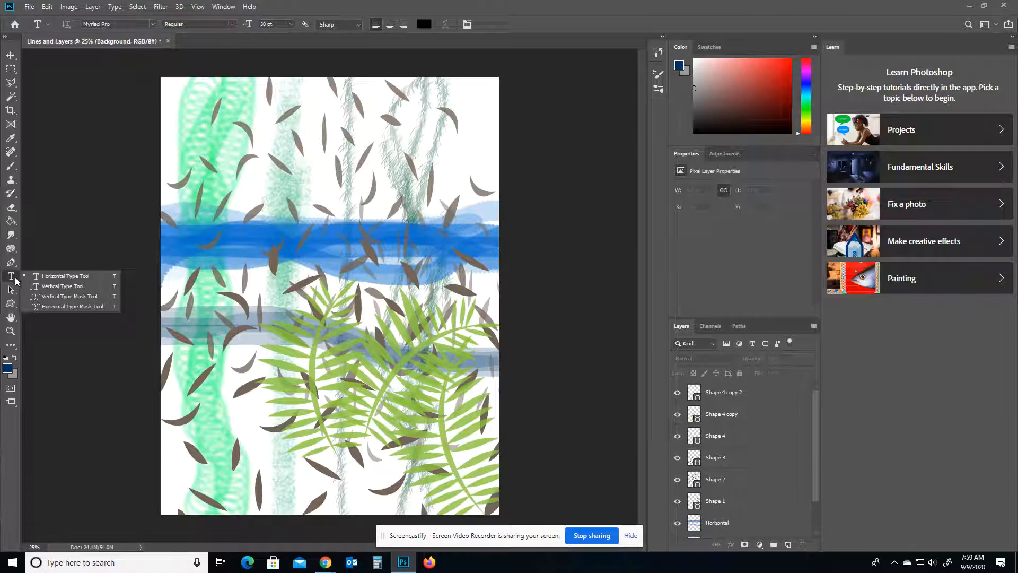
{"action": "left_click", "coordinate": [46, 279]}
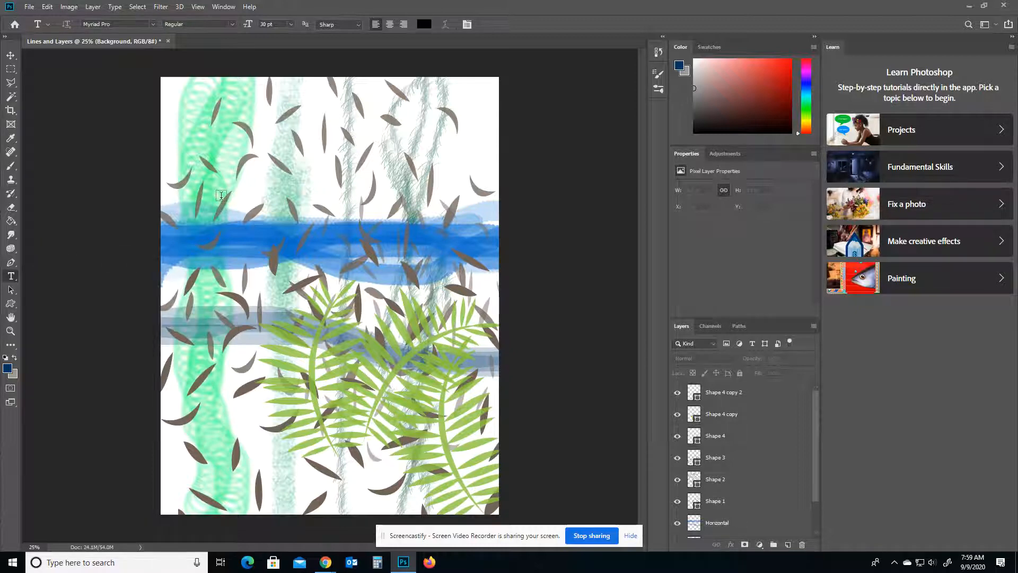
{"action": "left_click", "coordinate": [152, 25]}
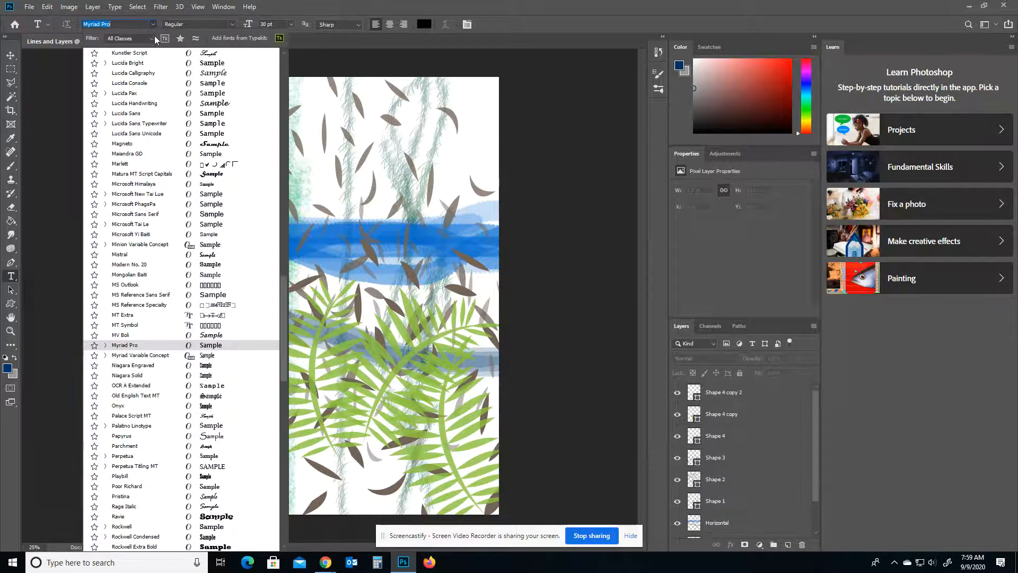
{"action": "scroll", "coordinate": [183, 157], "scroll_direction": "up", "scroll_amount": 6}
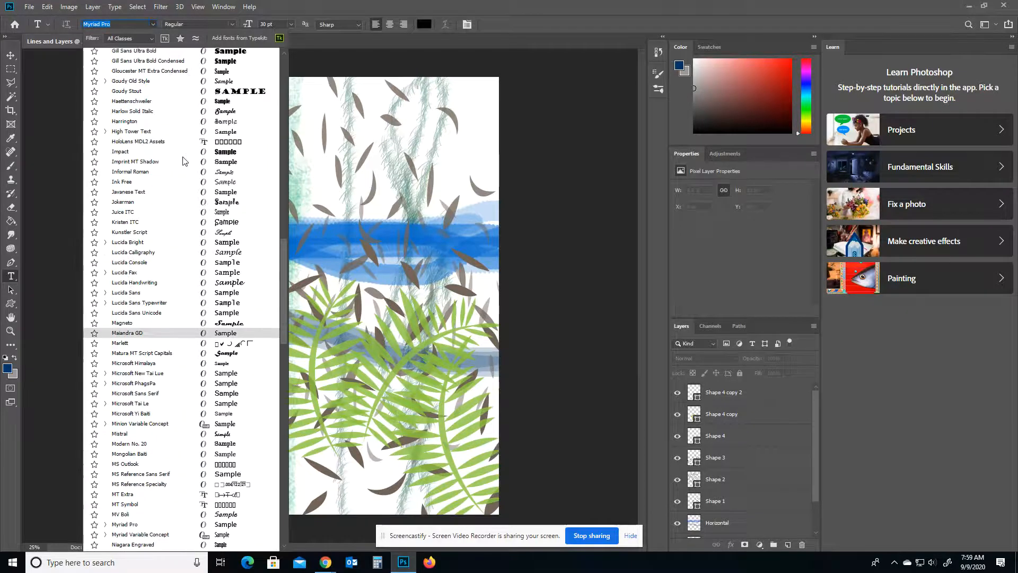
{"action": "scroll", "coordinate": [183, 161], "scroll_direction": "up", "scroll_amount": 15}
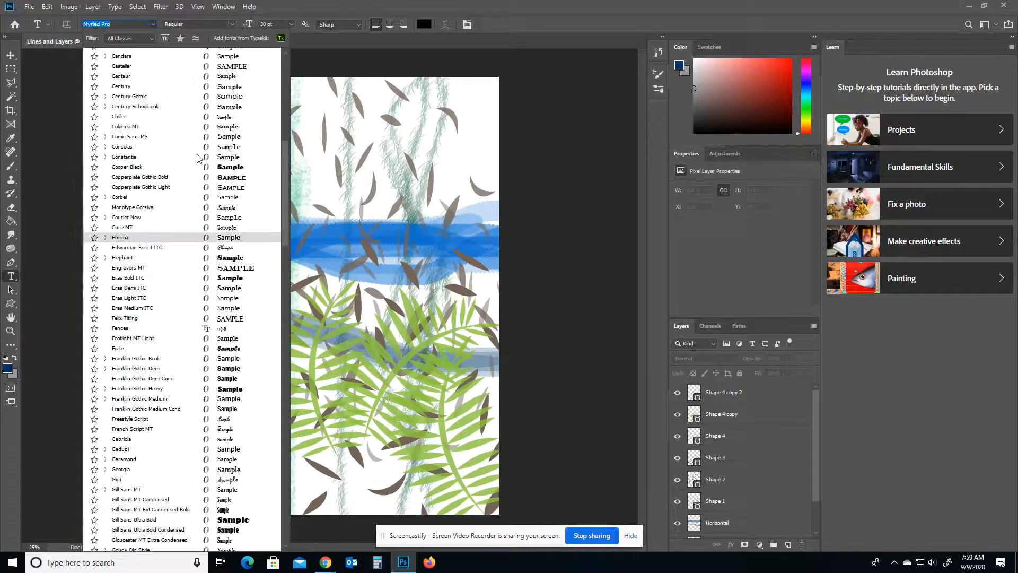
{"action": "scroll", "coordinate": [197, 158], "scroll_direction": "up", "scroll_amount": 7}
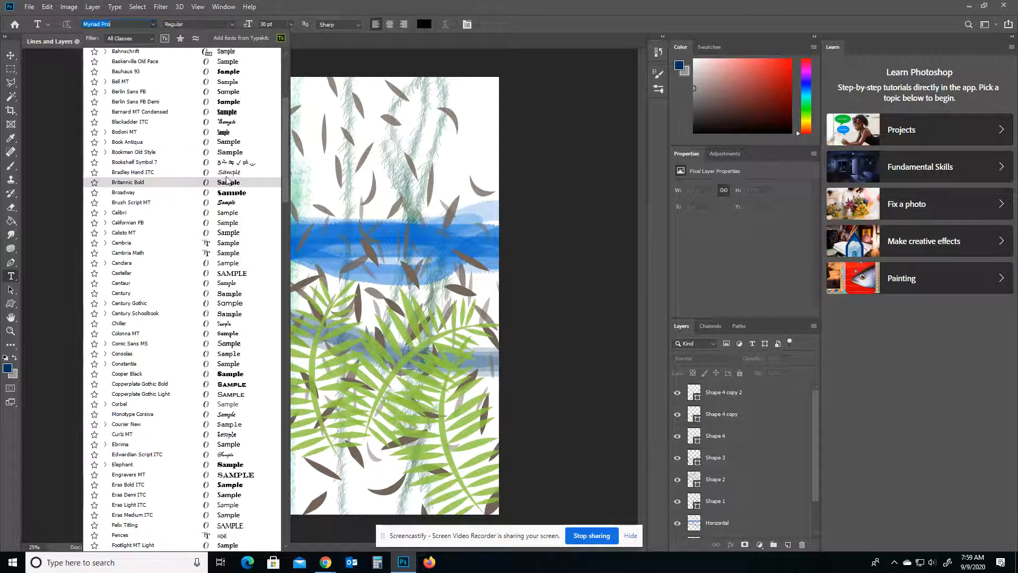
{"action": "scroll", "coordinate": [228, 178], "scroll_direction": "up", "scroll_amount": 6}
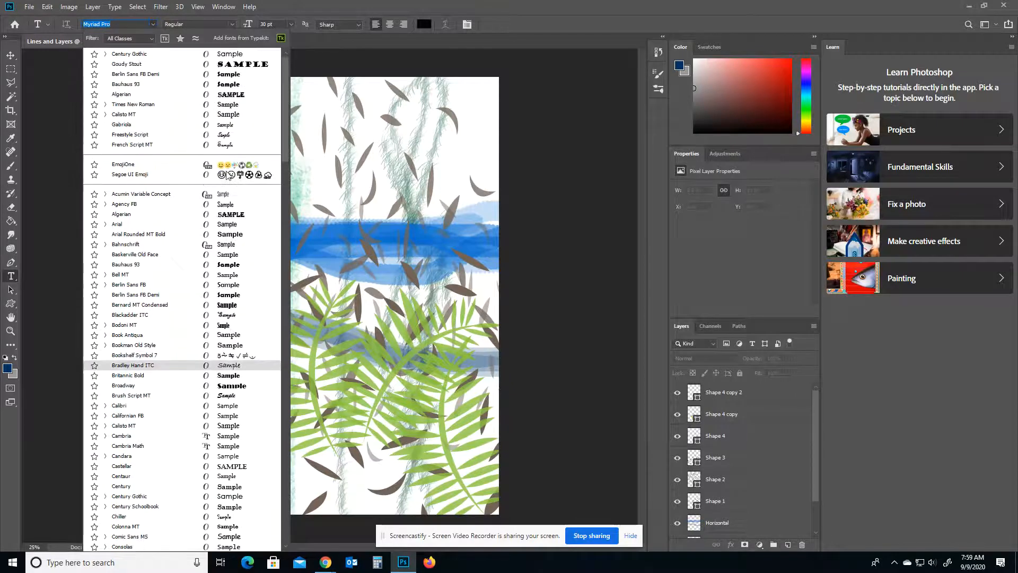
{"action": "scroll", "coordinate": [228, 176], "scroll_direction": "up", "scroll_amount": 1}
{"action": "scroll", "coordinate": [229, 176], "scroll_direction": "down", "scroll_amount": 3}
{"action": "scroll", "coordinate": [229, 176], "scroll_direction": "up", "scroll_amount": 3}
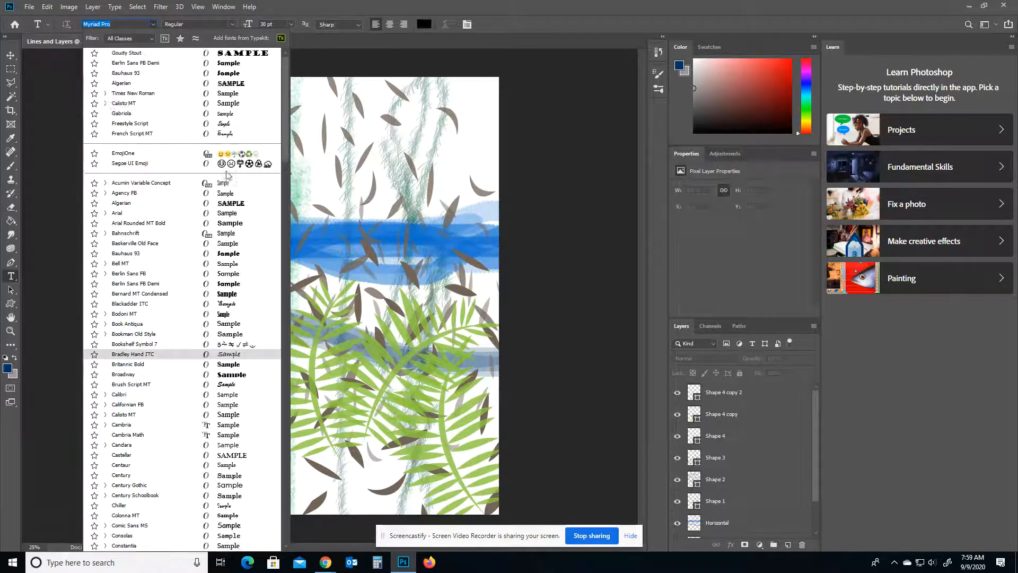
{"action": "scroll", "coordinate": [194, 250], "scroll_direction": "down", "scroll_amount": 3}
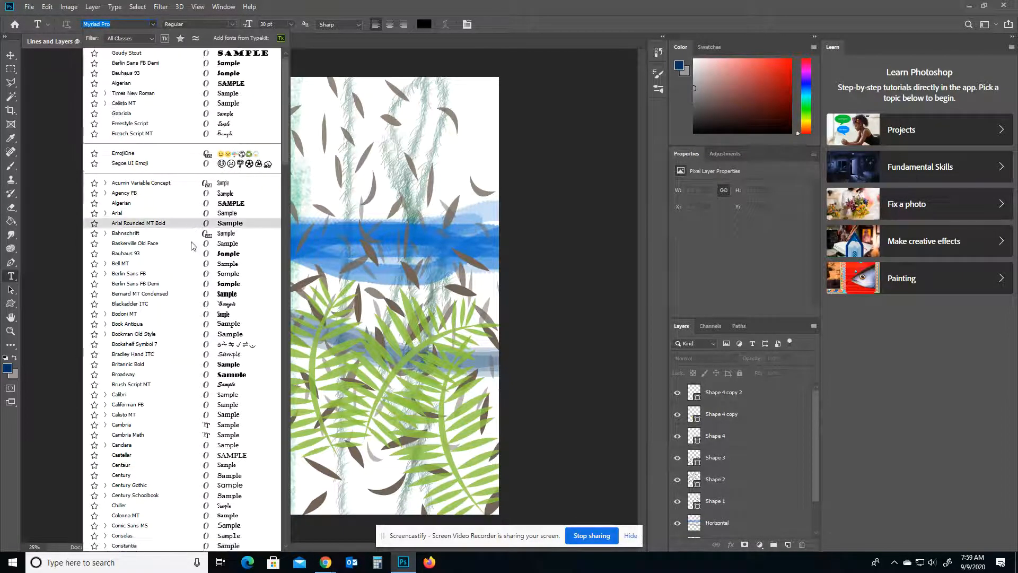
{"action": "scroll", "coordinate": [194, 250], "scroll_direction": "down", "scroll_amount": 6}
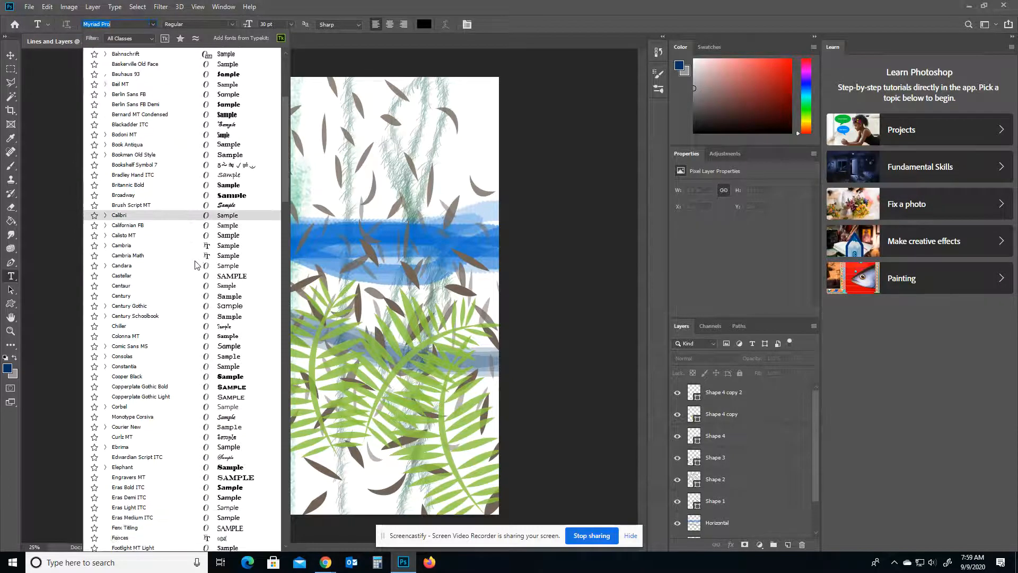
{"action": "scroll", "coordinate": [200, 281], "scroll_direction": "down", "scroll_amount": 5}
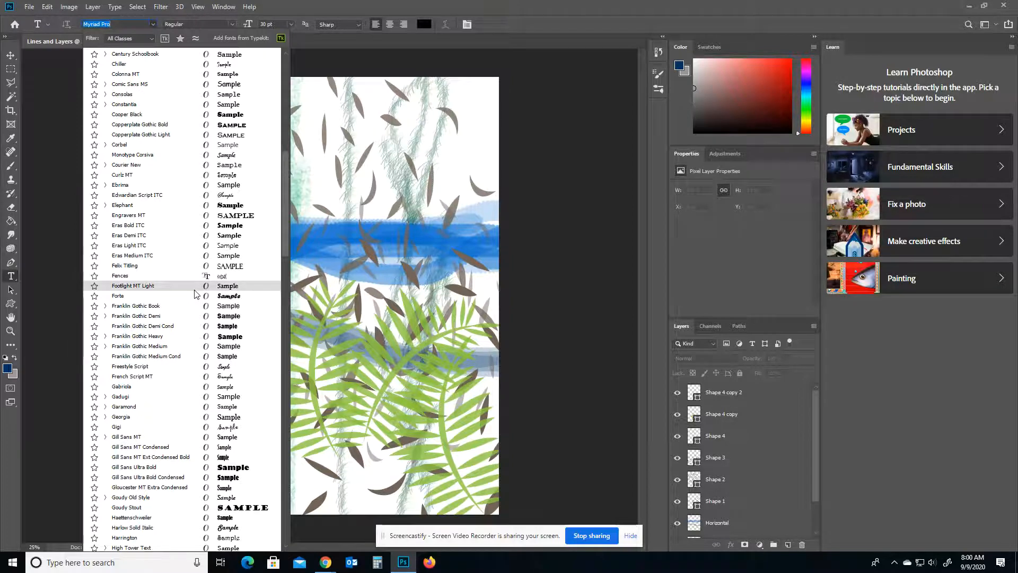
{"action": "scroll", "coordinate": [194, 293], "scroll_direction": "down", "scroll_amount": 1}
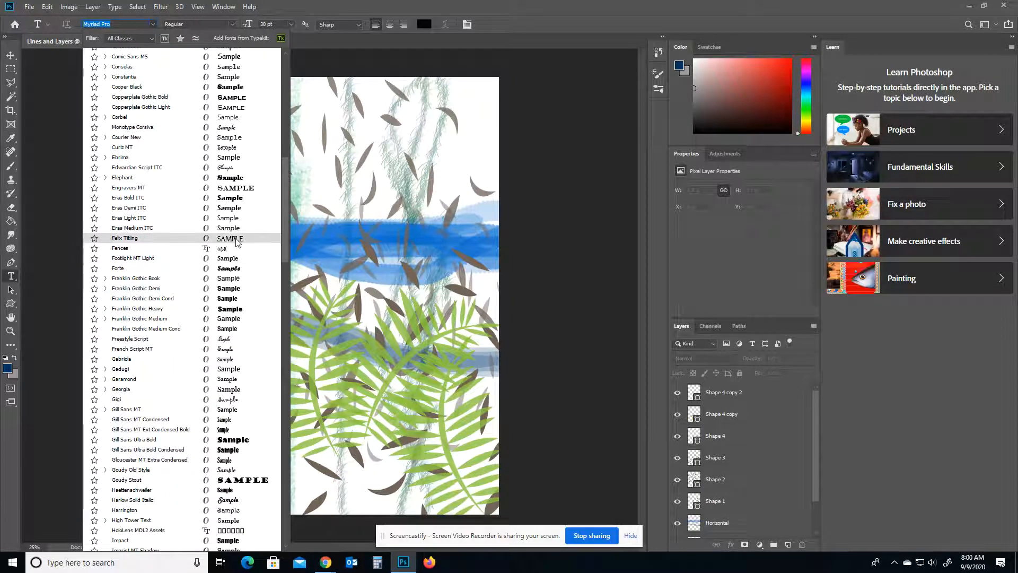
{"action": "left_click", "coordinate": [237, 243]}
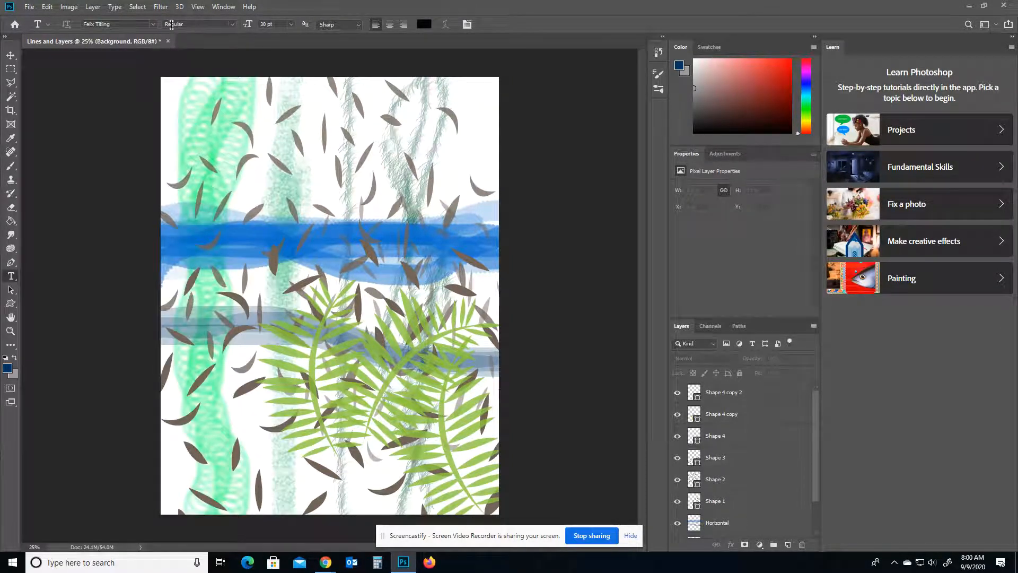
Set the type size to 101 pt and the text color to a dark navy blue
{"action": "left_click", "coordinate": [291, 24]}
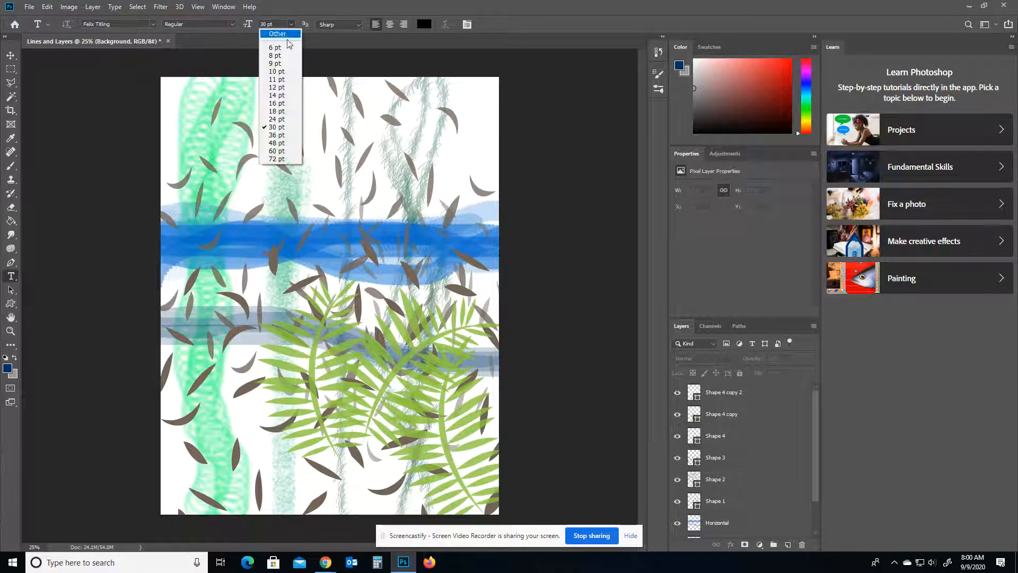
{"action": "left_click", "coordinate": [267, 24]}
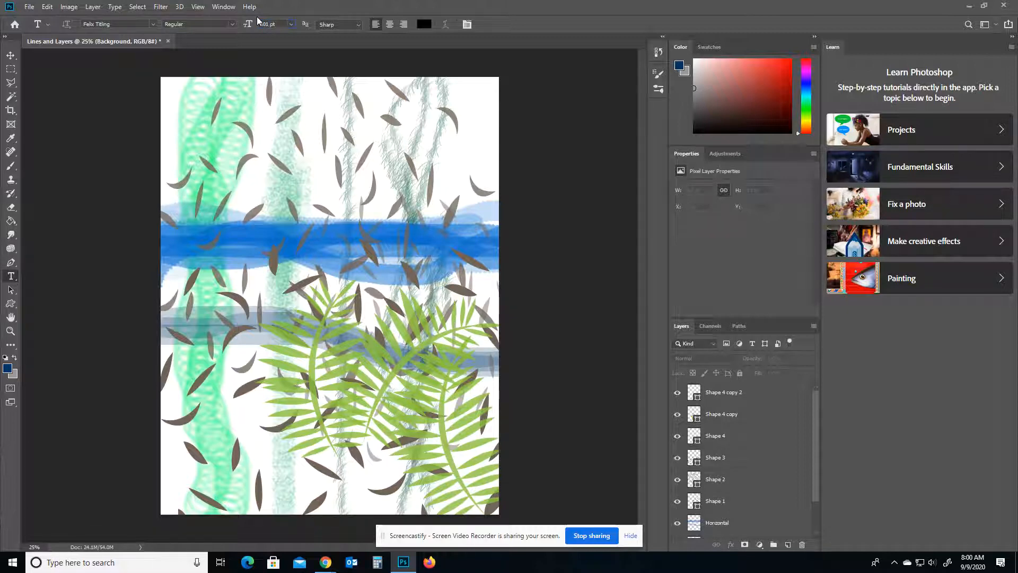
{"action": "left_click", "coordinate": [424, 25]}
{"action": "left_click_drag", "start_coordinate": [718, 219], "coordinate": [720, 186]}
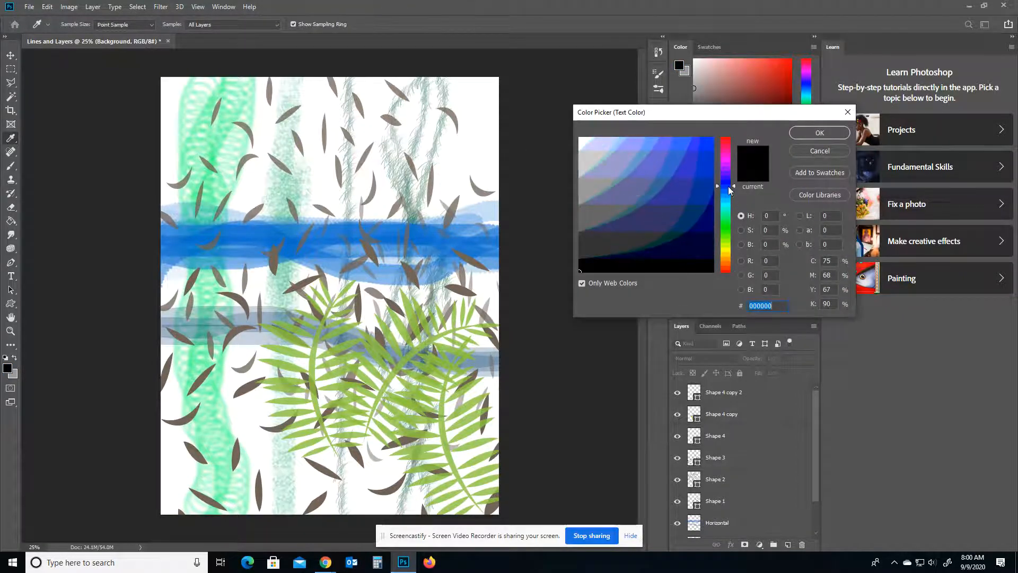
{"action": "left_click", "coordinate": [713, 218]}
{"action": "left_click", "coordinate": [805, 134]}
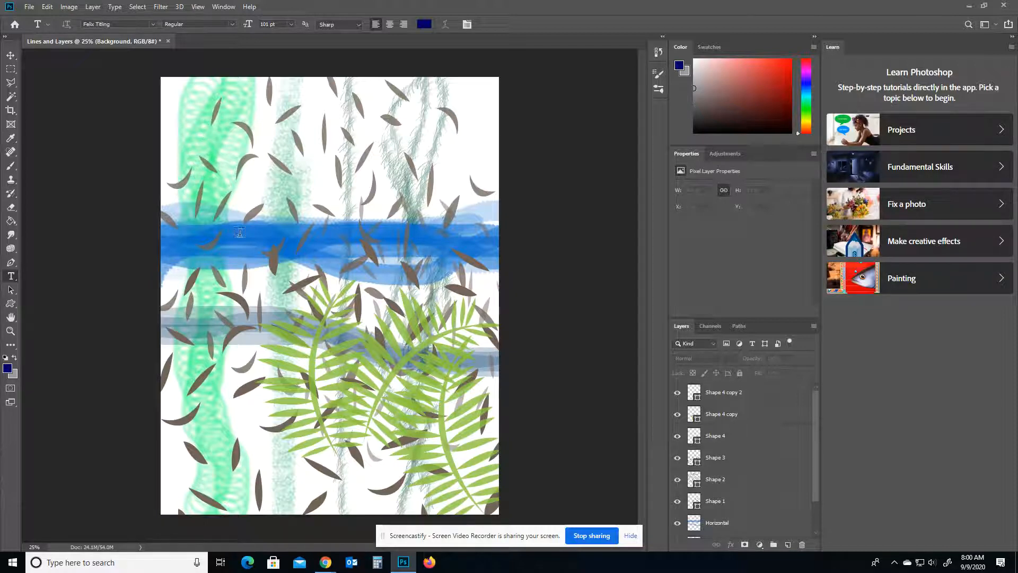
Add the text NATURE near the upper left of the page, replacing the placeholder text
{"action": "left_click", "coordinate": [192, 140]}
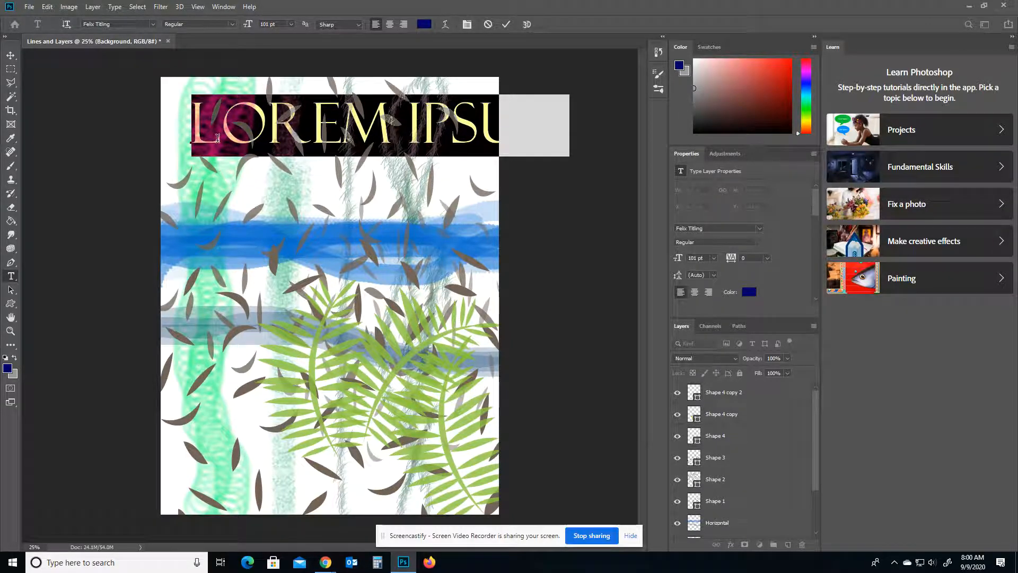
{"action": "key", "text": "BackSpace"}
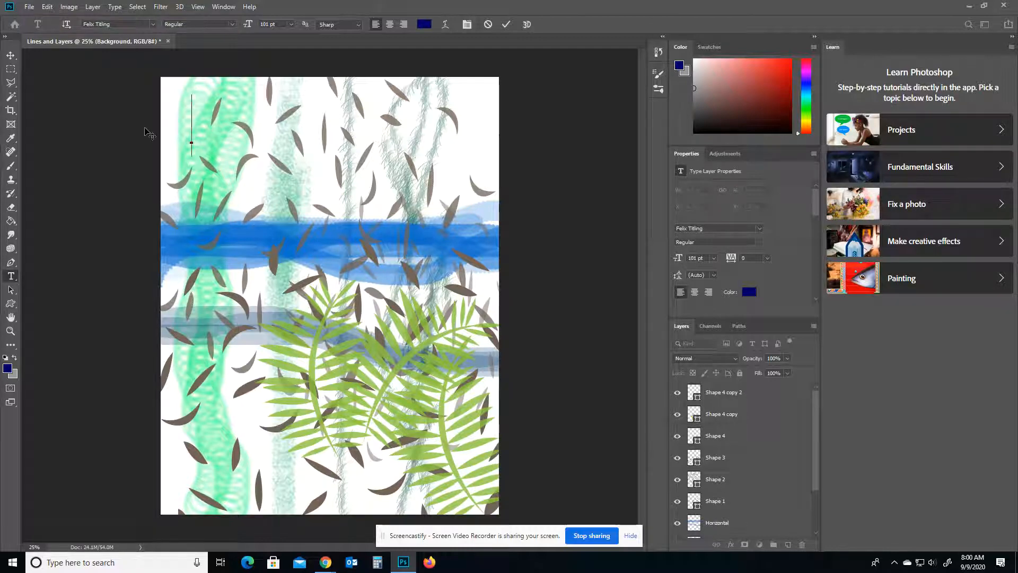
{"action": "type", "text": "NATURE"}
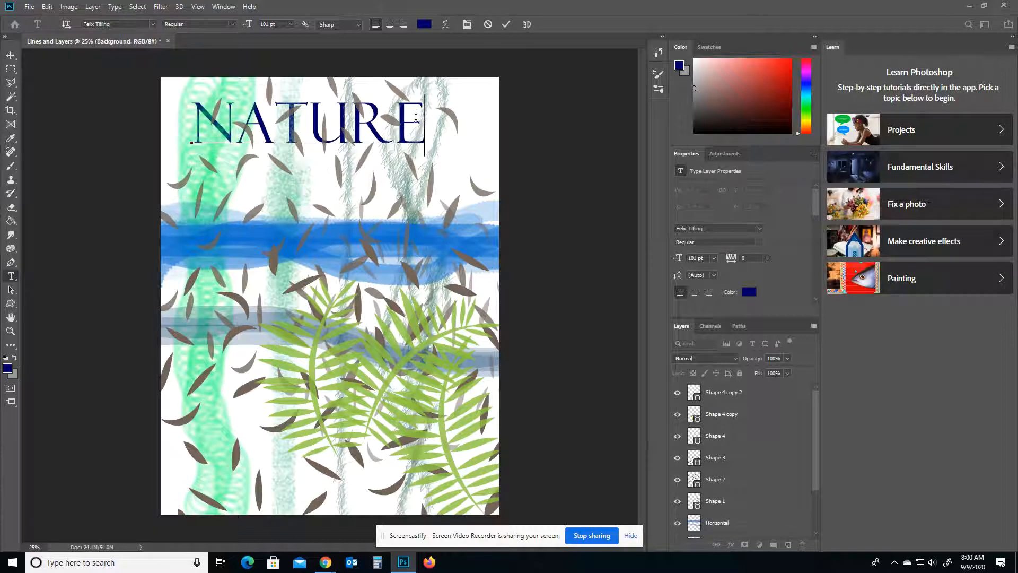
Reduce the size of the whole NATURE text to 90 pt
{"action": "left_click_drag", "start_coordinate": [422, 119], "coordinate": [193, 109]}
{"action": "left_click", "coordinate": [292, 26]}
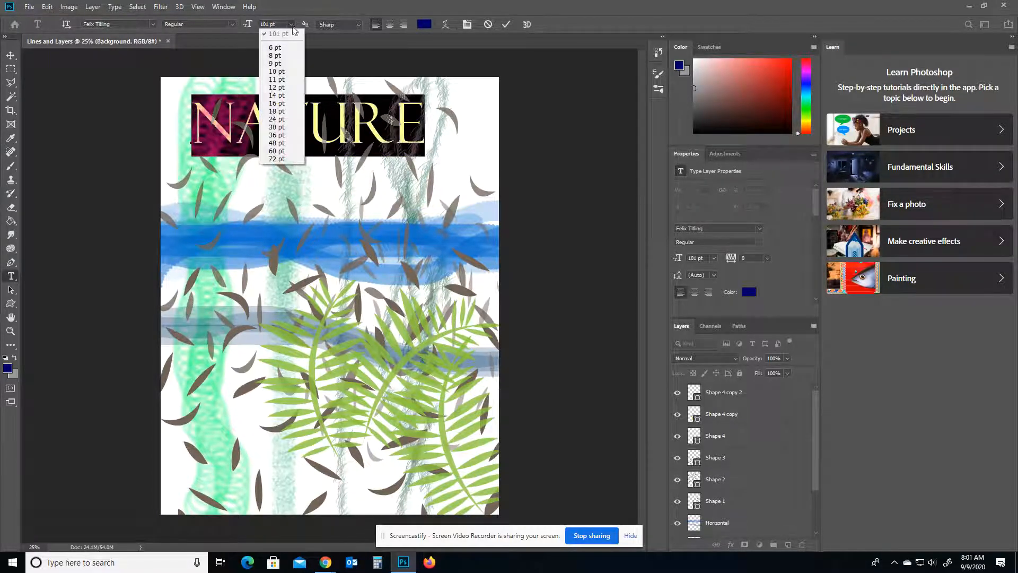
{"action": "left_click", "coordinate": [276, 159]}
{"action": "left_click", "coordinate": [255, 27]}
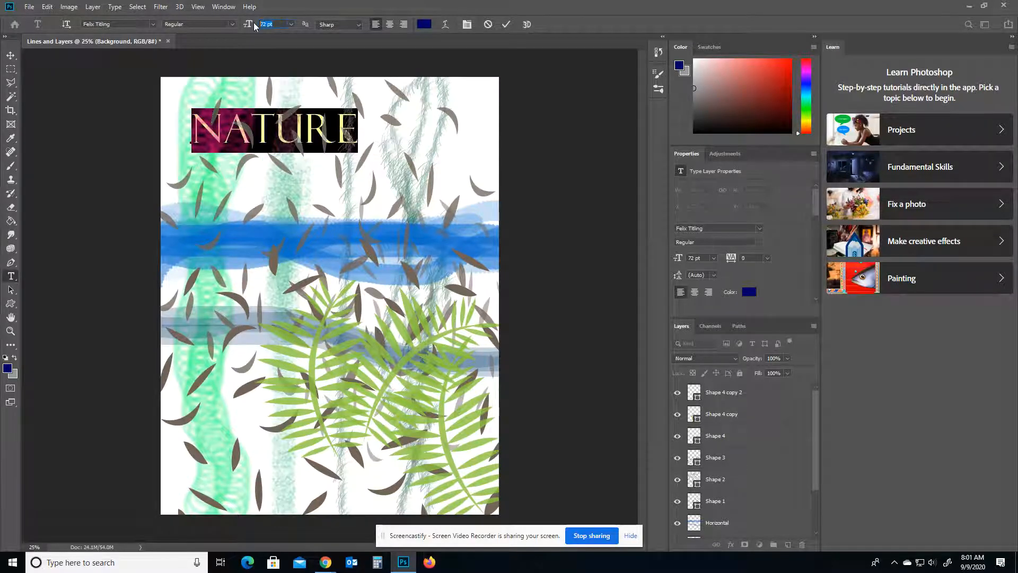
{"action": "key", "text": "Return"}
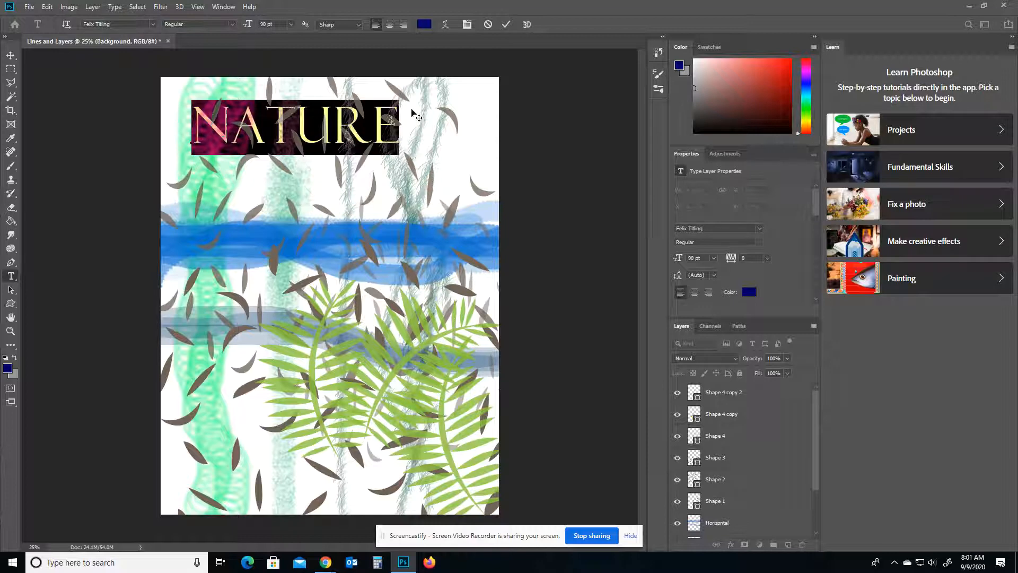
Select the nature text layer and move the title left and down, closer to the blue horizontal band
{"action": "left_click", "coordinate": [10, 55]}
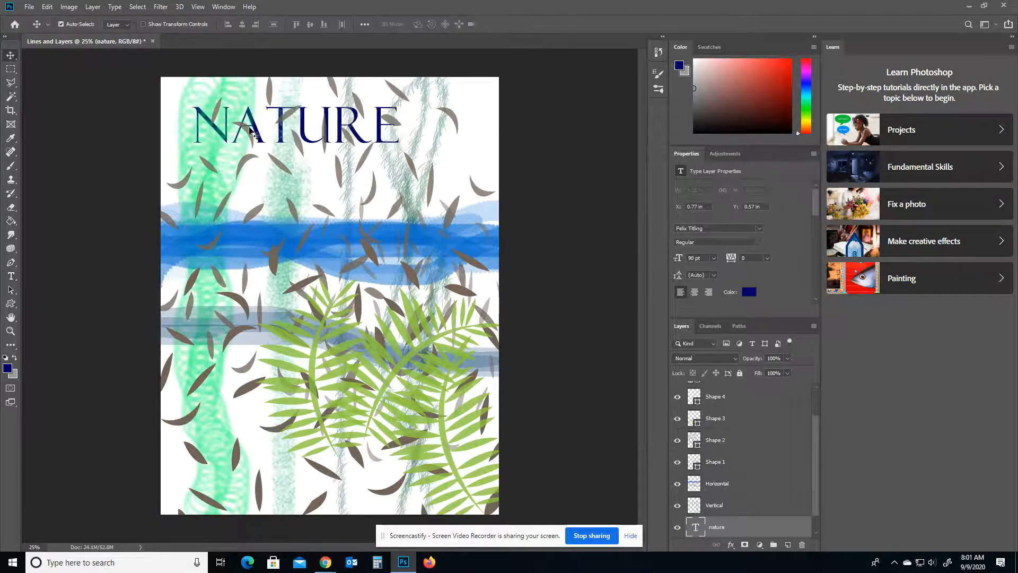
{"action": "left_click_drag", "start_coordinate": [252, 132], "coordinate": [237, 121]}
{"action": "scroll", "coordinate": [741, 491], "scroll_direction": "up", "scroll_amount": 2}
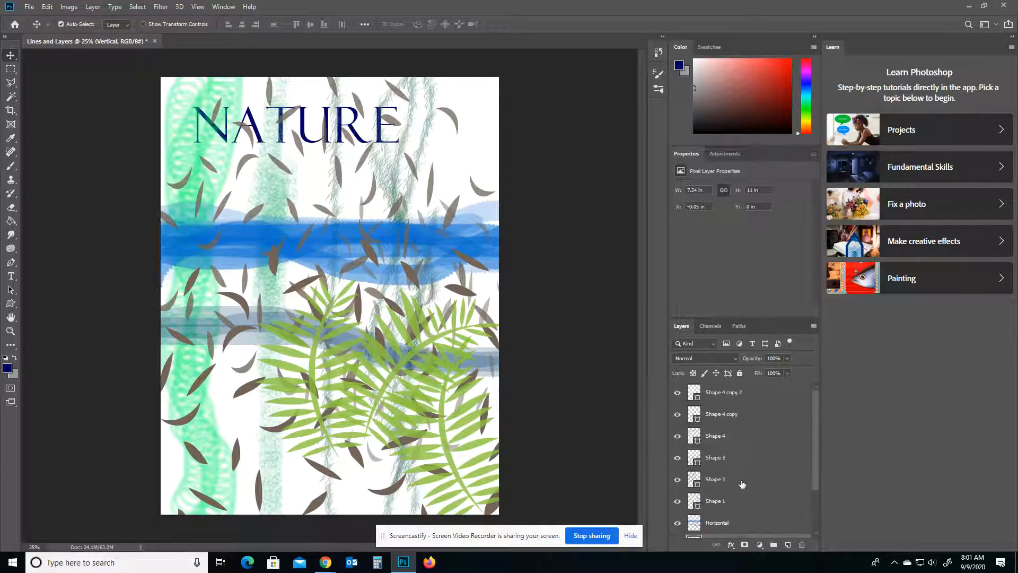
{"action": "scroll", "coordinate": [742, 484], "scroll_direction": "down", "scroll_amount": 2}
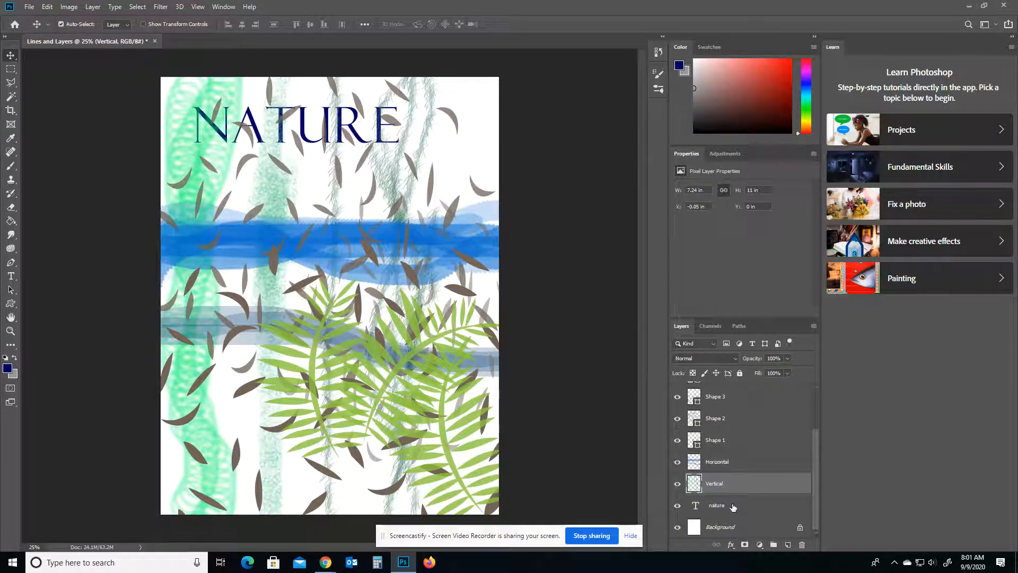
{"action": "left_click", "coordinate": [741, 507]}
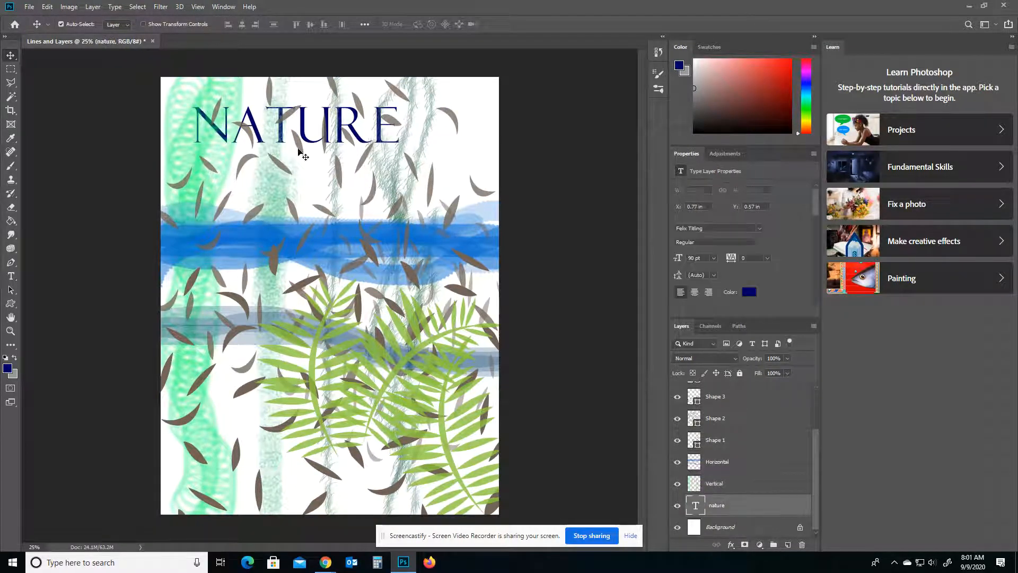
{"action": "left_click_drag", "start_coordinate": [253, 129], "coordinate": [236, 154]}
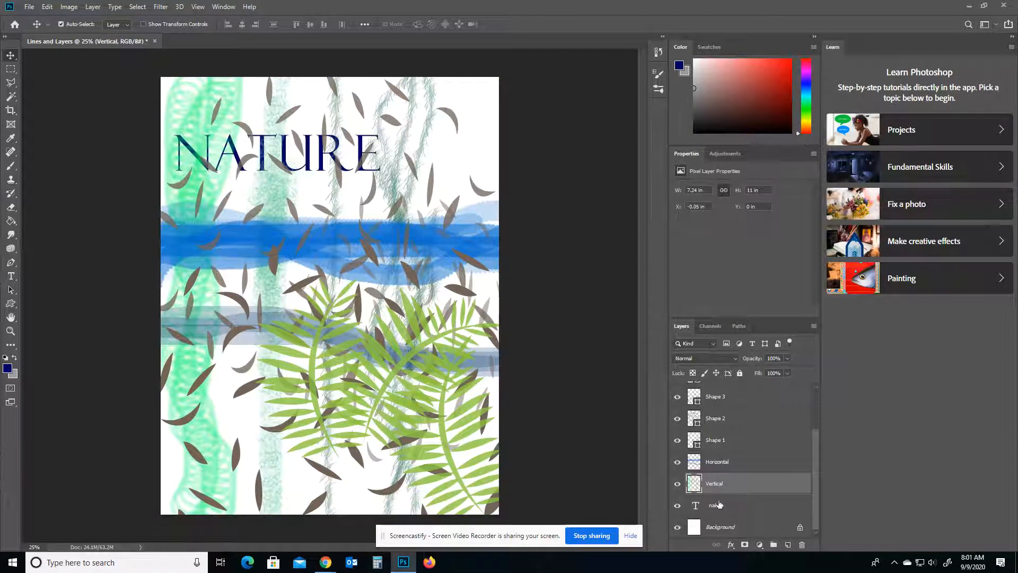
{"action": "left_click", "coordinate": [719, 504]}
{"action": "left_click_drag", "start_coordinate": [239, 160], "coordinate": [237, 150]}
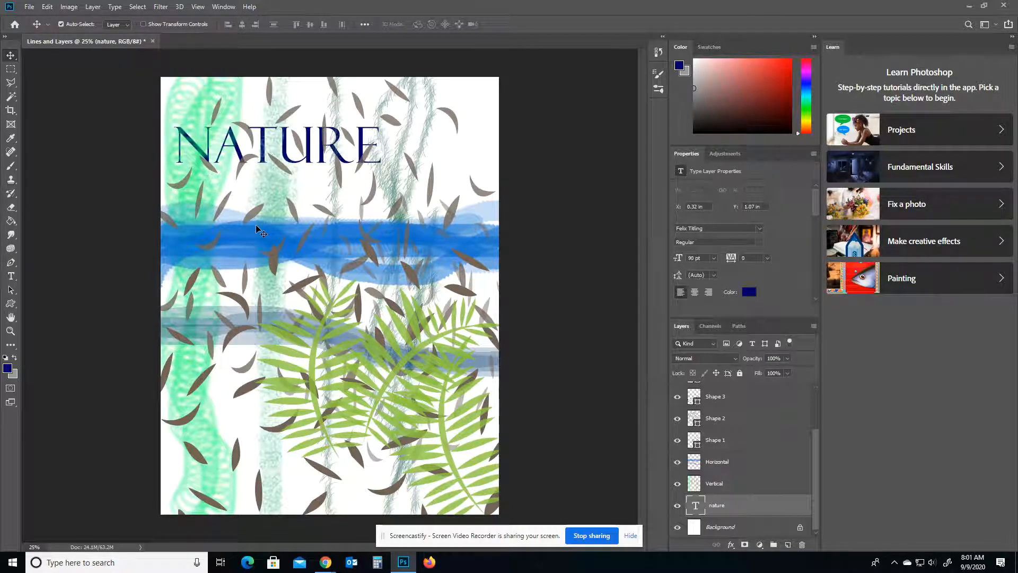
Nudge the NATURE title vertically until its Y position is 1.02 in
{"action": "key", "text": "shift+Down"}
{"action": "key", "text": "shift+Down"}
{"action": "key", "text": "shift+Down"}
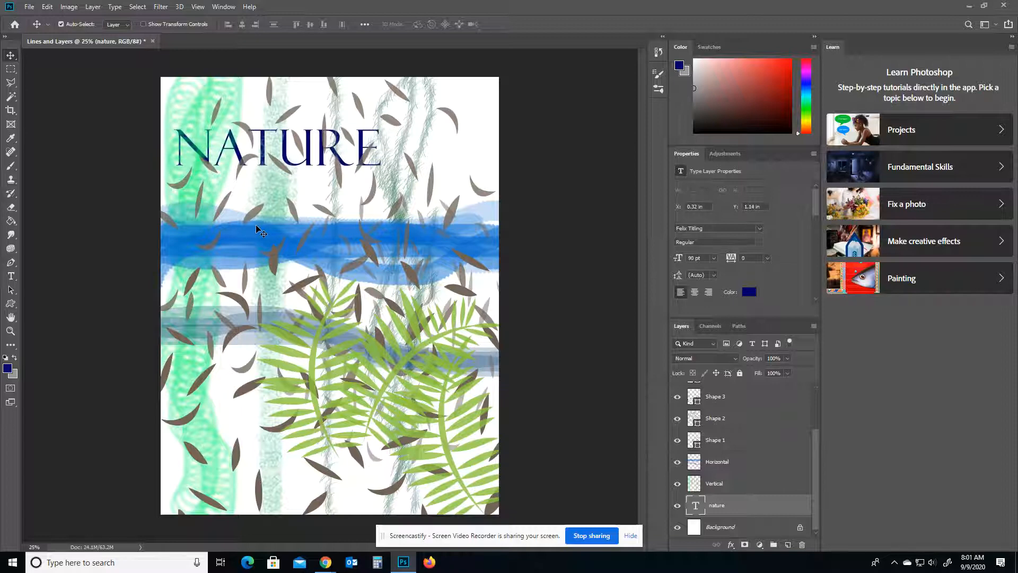
{"action": "key", "text": "shift+Up"}
{"action": "key", "text": "shift+Up"}
{"action": "key", "text": "shift+Up"}
{"action": "key", "text": "shift+Up"}
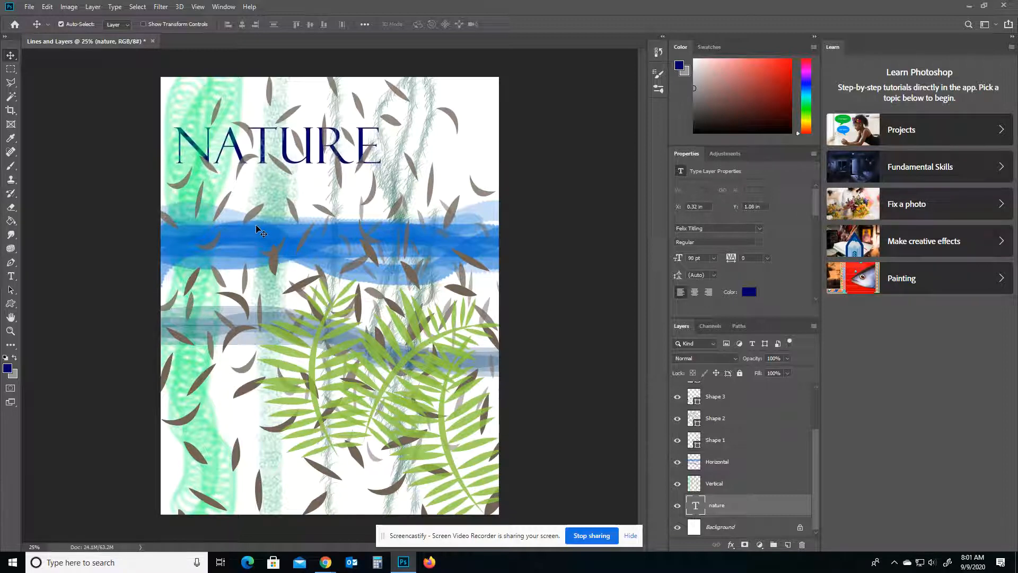
{"action": "key", "text": "Up"}
{"action": "key", "text": "Up"}
{"action": "key", "text": "Up"}
{"action": "key", "text": "Up"}
{"action": "key", "text": "Up"}
{"action": "key", "text": "Up"}
Nudge the NATURE title sideways until its X position is 0.4 in
{"action": "key", "text": "Right"}
{"action": "key", "text": "Right"}
{"action": "key", "text": "Right"}
{"action": "key", "text": "Right"}
{"action": "key", "text": "Right"}
{"action": "key", "text": "Right"}
{"action": "key", "text": "Right"}
{"action": "key", "text": "Right"}
{"action": "key", "text": "Right"}
{"action": "key", "text": "Right"}
{"action": "key", "text": "Right"}
{"action": "key", "text": "Right"}
{"action": "key", "text": "Right"}
{"action": "key", "text": "Right"}
{"action": "key", "text": "Right"}
{"action": "key", "text": "Right"}
{"action": "key", "text": "Right"}
{"action": "key", "text": "Right"}
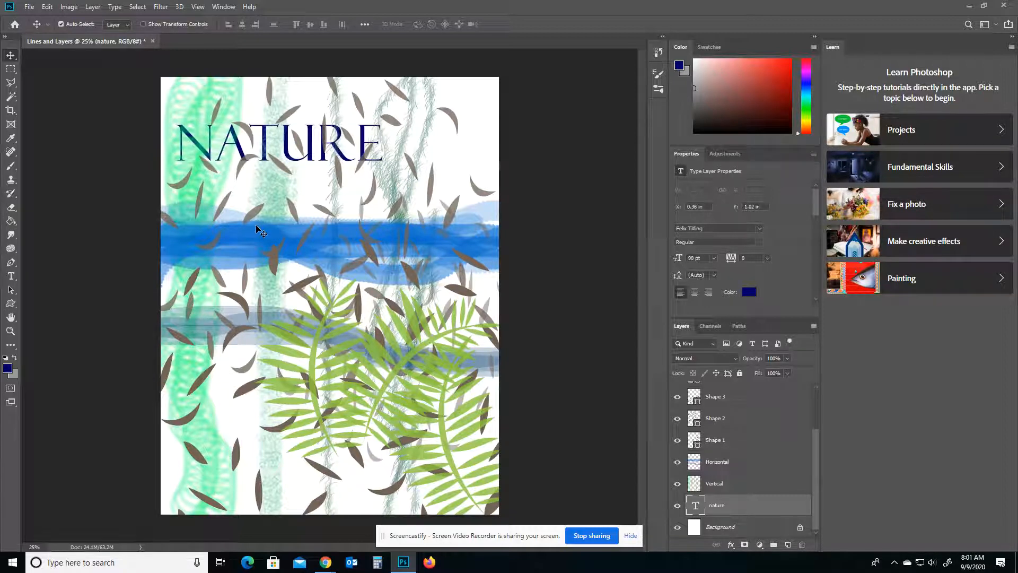
{"action": "key", "text": "Left"}
{"action": "key", "text": "Left"}
{"action": "key", "text": "Left"}
{"action": "key", "text": "Left"}
{"action": "key", "text": "Left"}
{"action": "key", "text": "Left"}
{"action": "key", "text": "Left"}
{"action": "key", "text": "Left"}
{"action": "key", "text": "Left"}
{"action": "key", "text": "Left"}
{"action": "key", "text": "Left"}
{"action": "key", "text": "Left"}
{"action": "key", "text": "Left"}
{"action": "key", "text": "Left"}
{"action": "key", "text": "Left"}
{"action": "key", "text": "Left"}
{"action": "key", "text": "Left"}
{"action": "key", "text": "Left"}
{"action": "key", "text": "Left"}
{"action": "key", "text": "Left"}
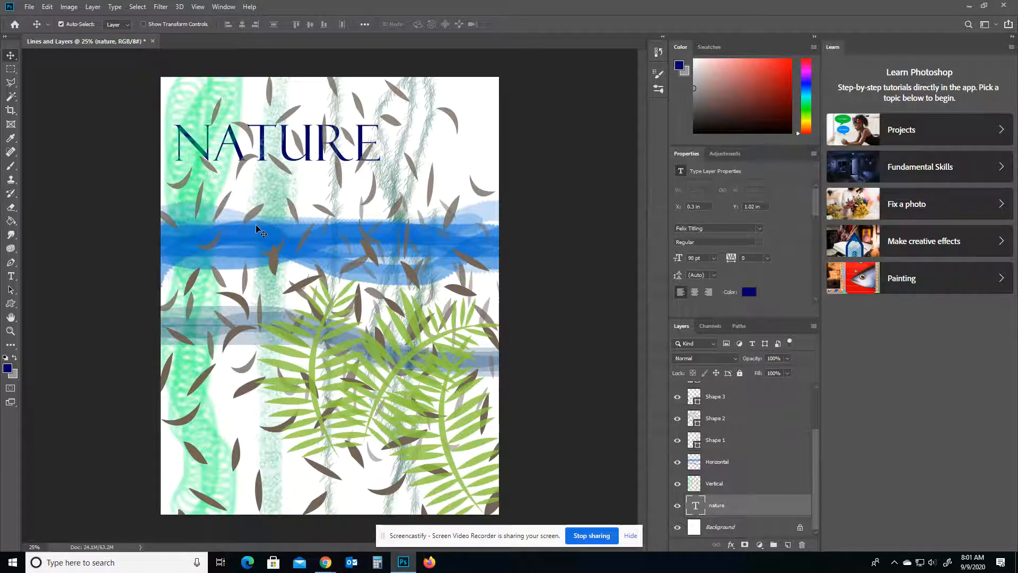
{"action": "key", "text": "Right"}
{"action": "key", "text": "Right"}
{"action": "key", "text": "Right"}
{"action": "key", "text": "Right"}
{"action": "key", "text": "Right"}
{"action": "key", "text": "Right"}
{"action": "key", "text": "Right"}
{"action": "key", "text": "Right"}
{"action": "key", "text": "Right"}
{"action": "key", "text": "Right"}
{"action": "key", "text": "Right"}
{"action": "key", "text": "Right"}
{"action": "key", "text": "Right"}
{"action": "key", "text": "Right"}
{"action": "key", "text": "Right"}
{"action": "key", "text": "Right"}
{"action": "key", "text": "Right"}
{"action": "key", "text": "Right"}
{"action": "key", "text": "Right"}
{"action": "key", "text": "Right"}
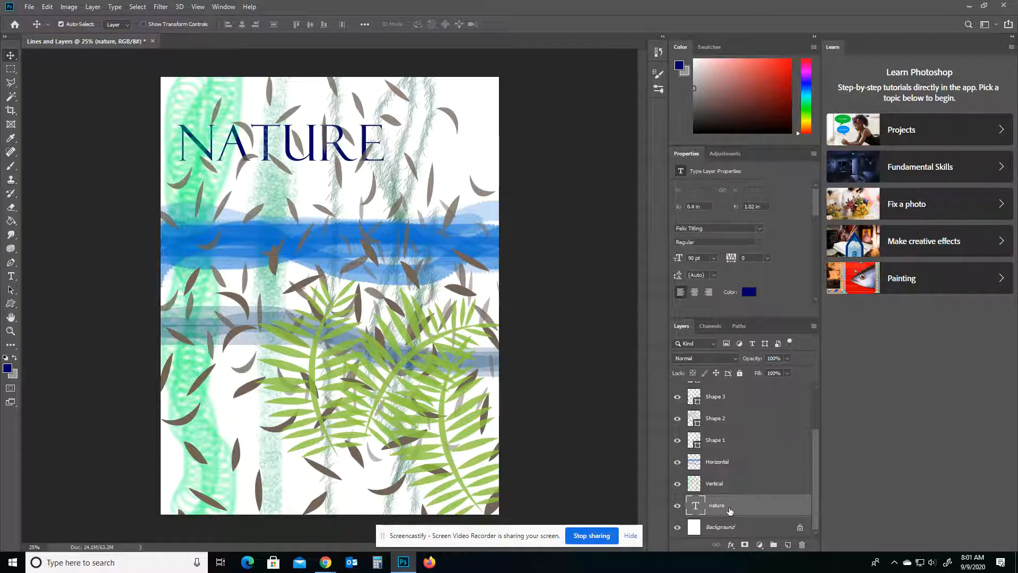
Examine up close how the leaves and vertical lines overlap the NATURE letters, and return to the full-page view
{"action": "left_click", "coordinate": [10, 331]}
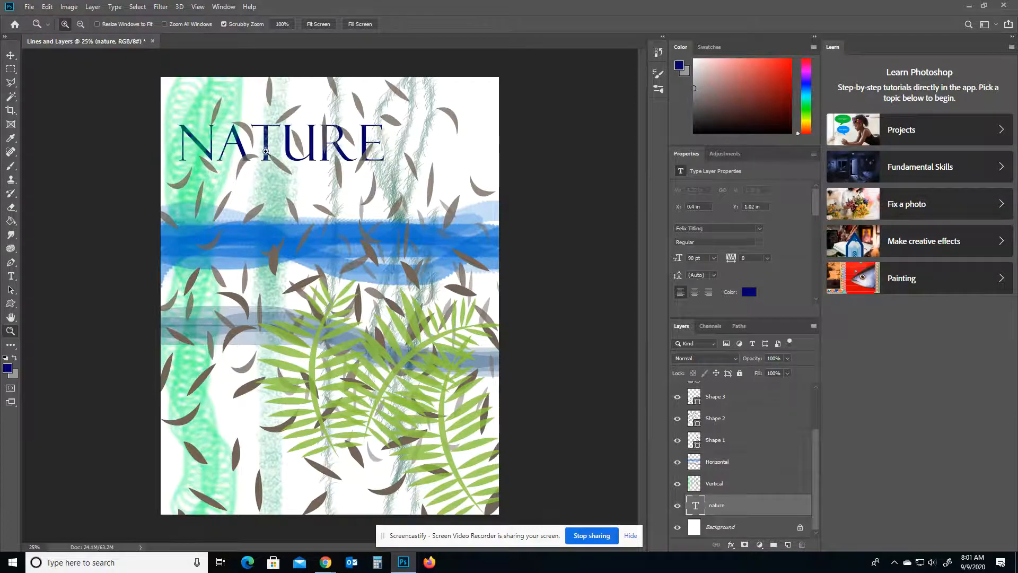
{"action": "left_click", "coordinate": [247, 159]}
{"action": "left_click", "coordinate": [216, 159]}
{"action": "left_click", "coordinate": [213, 161]}
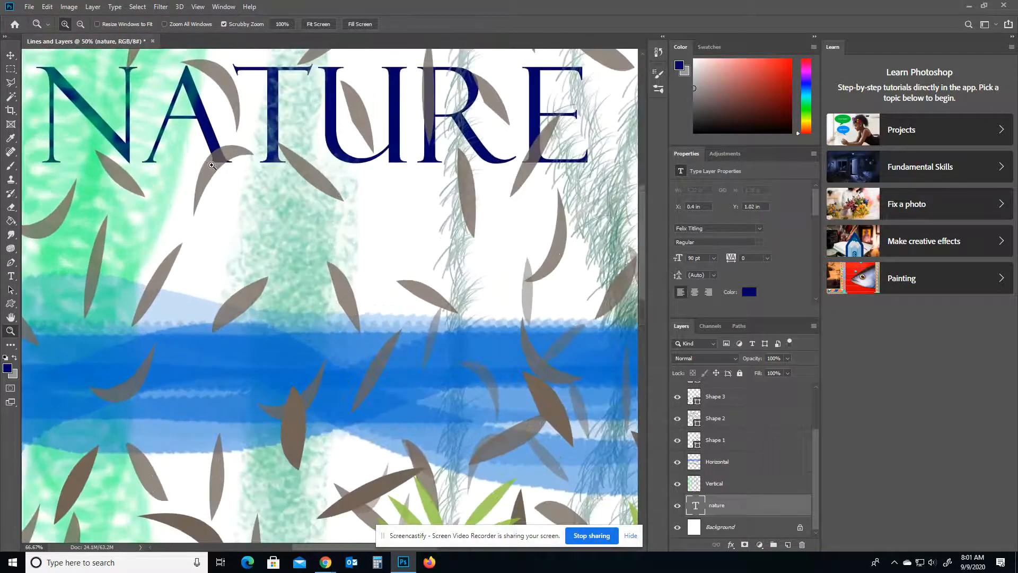
{"action": "left_click", "coordinate": [211, 165]}
{"action": "left_click", "coordinate": [212, 165]}
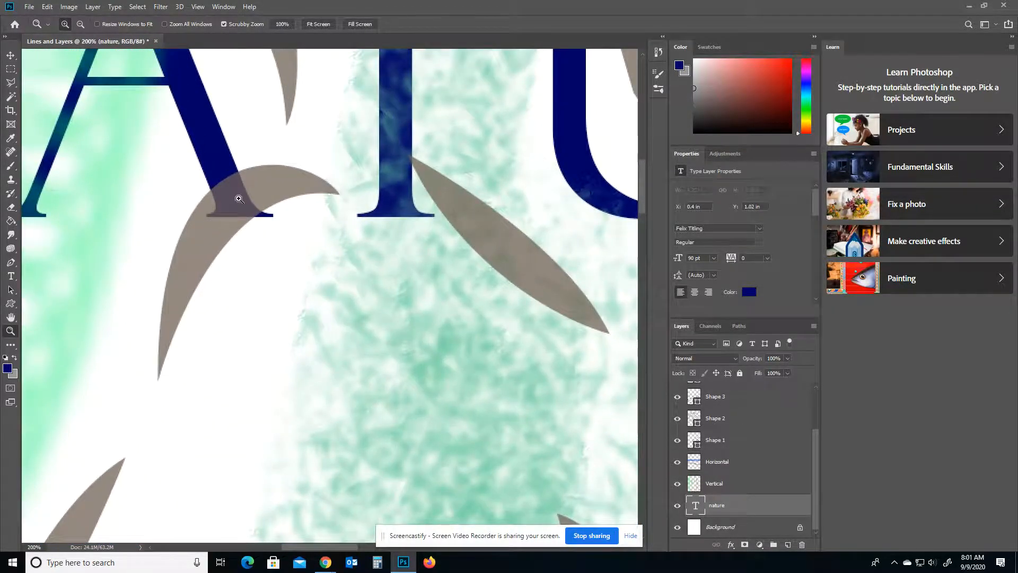
{"action": "scroll", "coordinate": [366, 175], "scroll_direction": "up", "scroll_amount": 3}
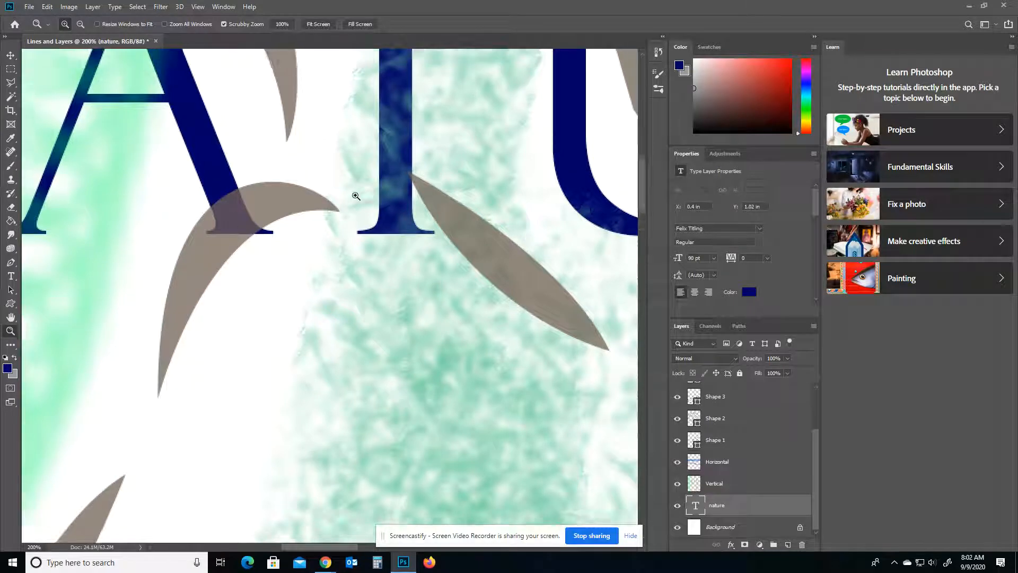
{"action": "scroll", "coordinate": [344, 190], "scroll_direction": "up", "scroll_amount": 5}
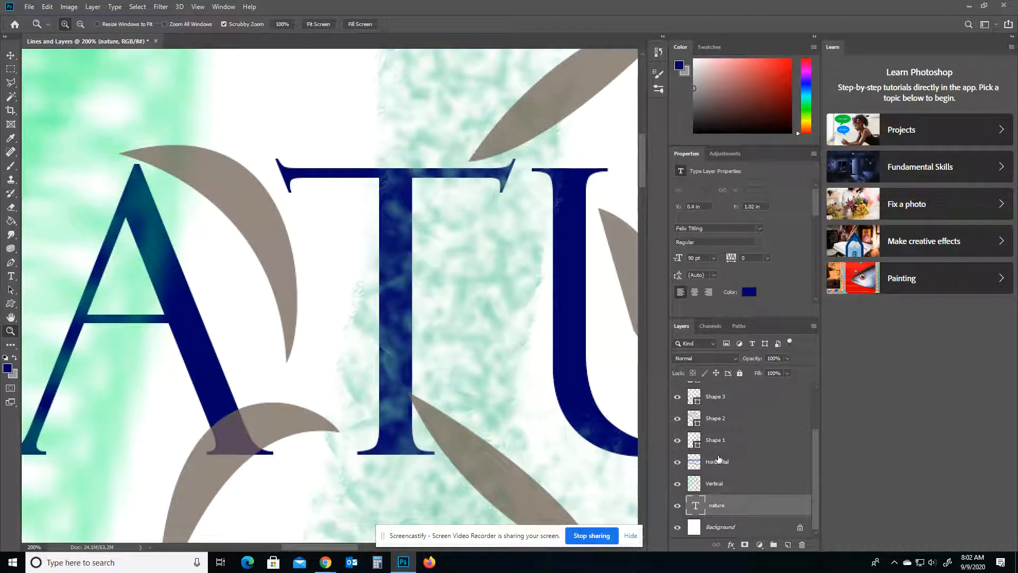
{"action": "left_click", "coordinate": [9, 318]}
{"action": "double_click", "coordinate": [10, 318]}
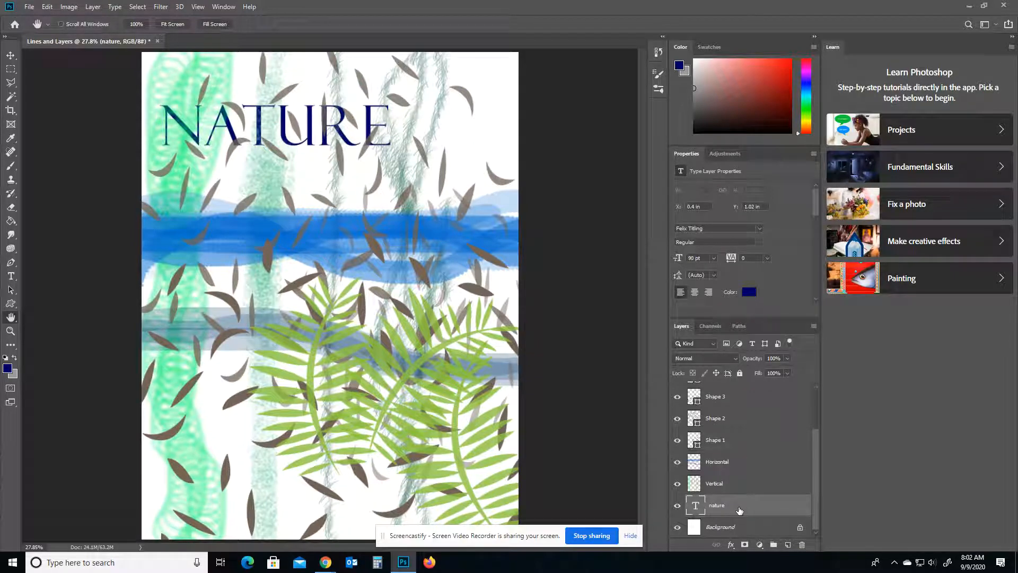
Try the nature text layer at the top of the layer stack and return it to just above the Background layer
{"action": "left_click_drag", "start_coordinate": [738, 510], "coordinate": [750, 385]}
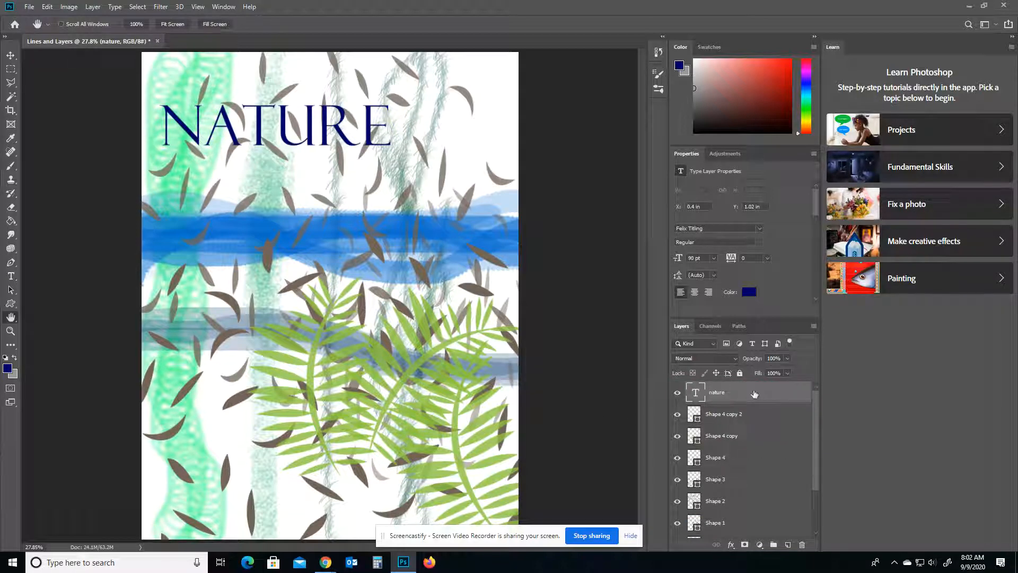
{"action": "left_click_drag", "start_coordinate": [753, 393], "coordinate": [757, 510]}
{"action": "scroll", "coordinate": [757, 510], "scroll_direction": "down", "scroll_amount": 2}
{"action": "left_click_drag", "start_coordinate": [745, 455], "coordinate": [752, 513]}
{"action": "scroll", "coordinate": [748, 486], "scroll_direction": "down", "scroll_amount": 1}
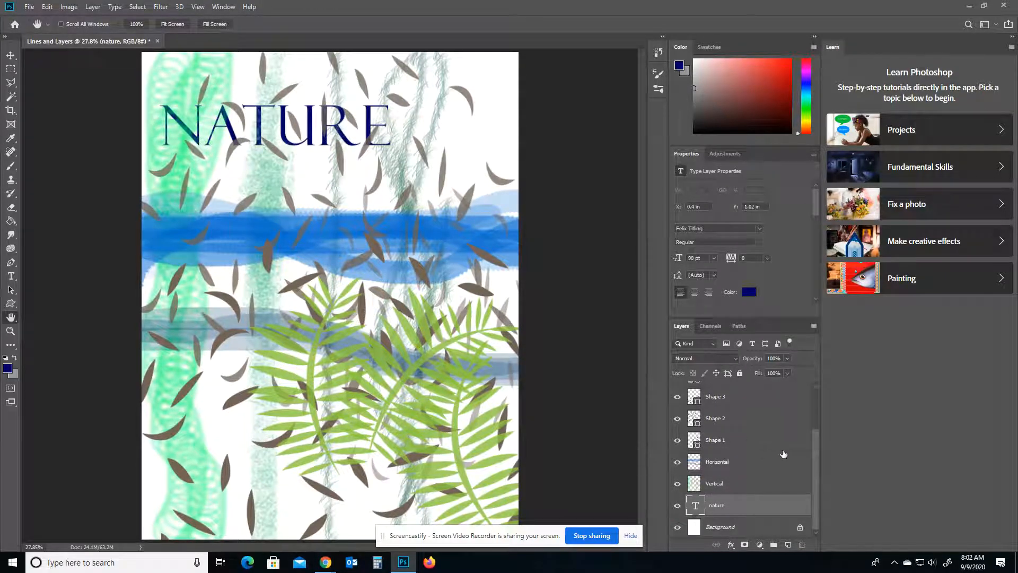
Switch to the Layers and Lines Google Doc in Chrome to review the layer, text and opacity requirements, and return to Photoshop
{"action": "scroll", "coordinate": [744, 478], "scroll_direction": "up", "scroll_amount": 2}
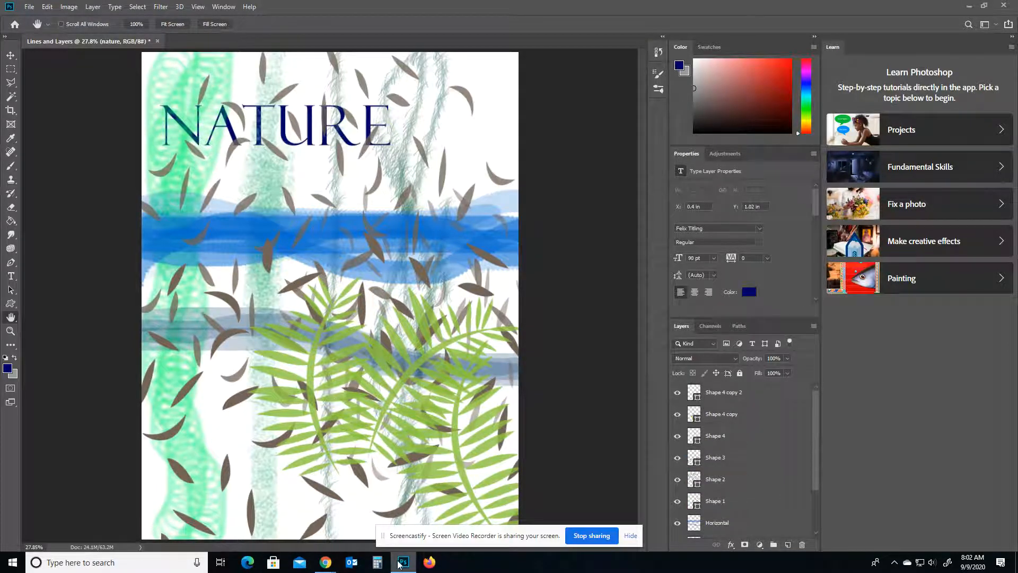
{"action": "mouse_move", "coordinate": [325, 562]}
{"action": "left_click", "coordinate": [266, 504]}
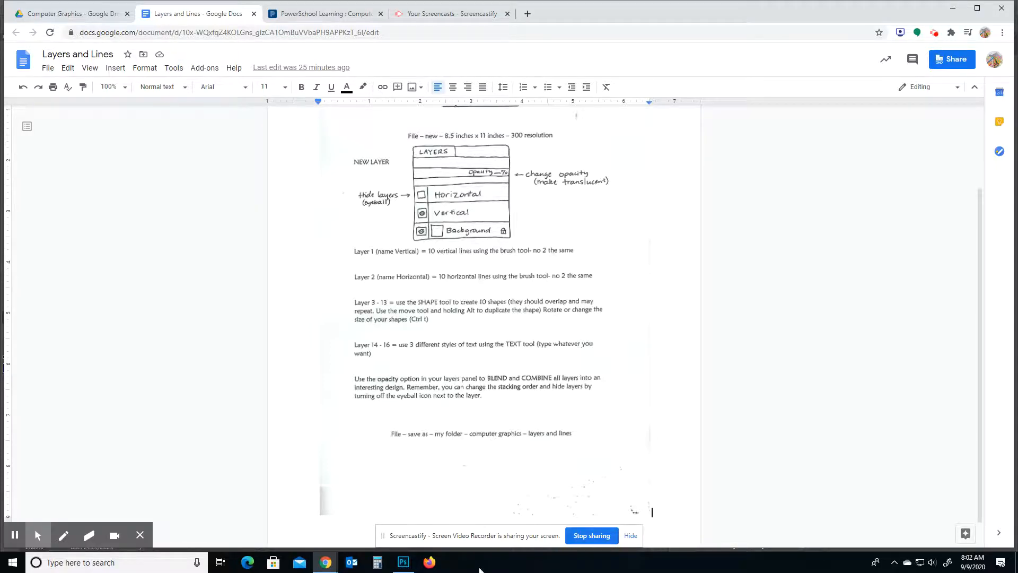
{"action": "left_click", "coordinate": [404, 565]}
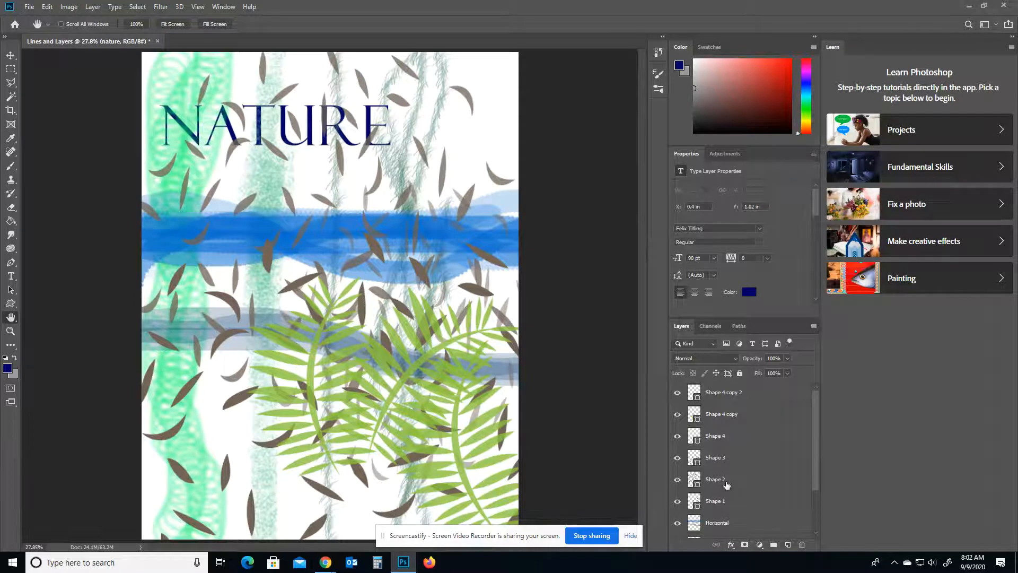
Preview the design without the Vertical, Shape 4 copy 2 and Shape 4 copy layers by hiding each one and showing it again
{"action": "scroll", "coordinate": [728, 486], "scroll_direction": "down", "scroll_amount": 3}
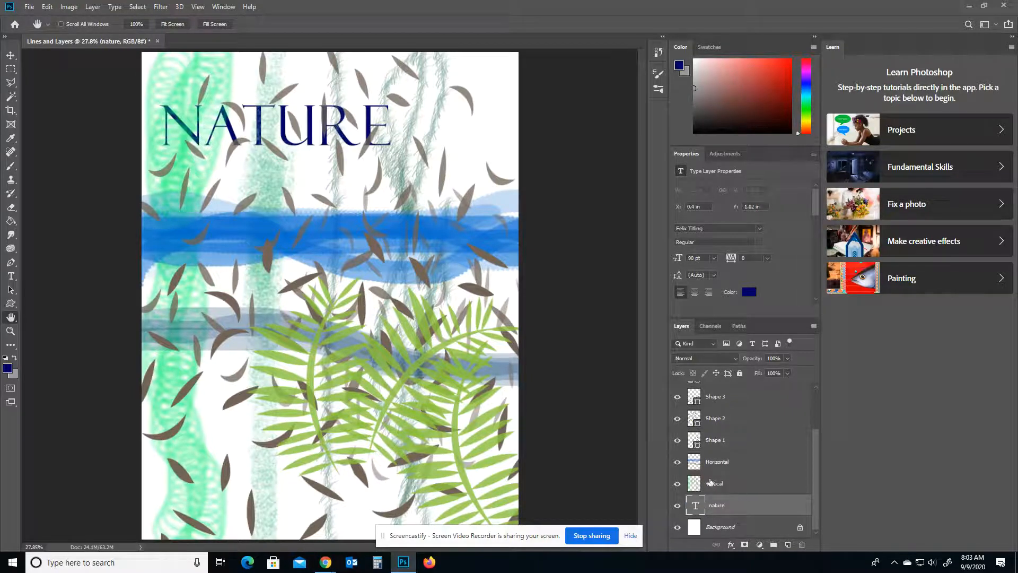
{"action": "left_click", "coordinate": [676, 484]}
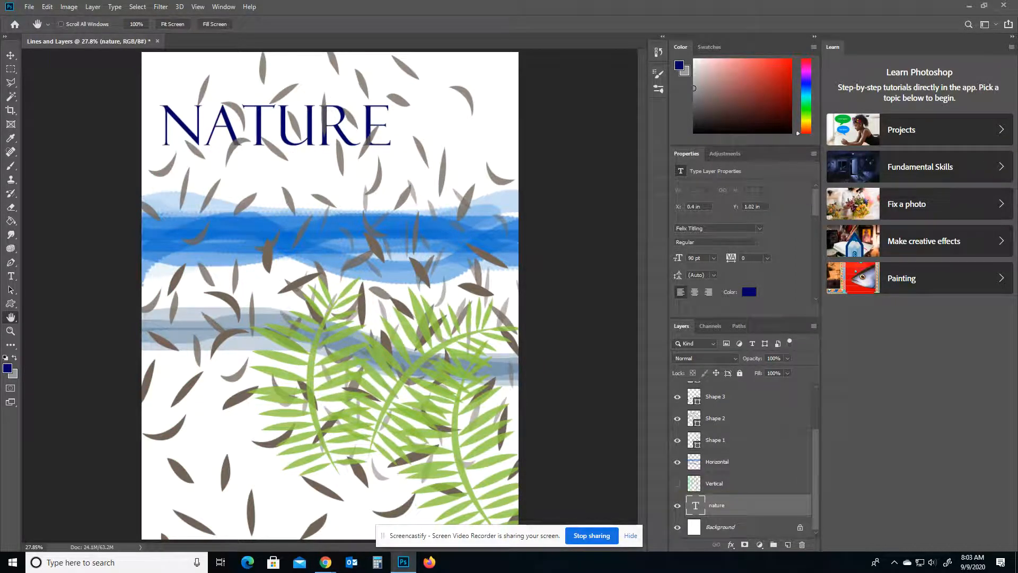
{"action": "left_click", "coordinate": [678, 483]}
{"action": "scroll", "coordinate": [680, 461], "scroll_direction": "up", "scroll_amount": 3}
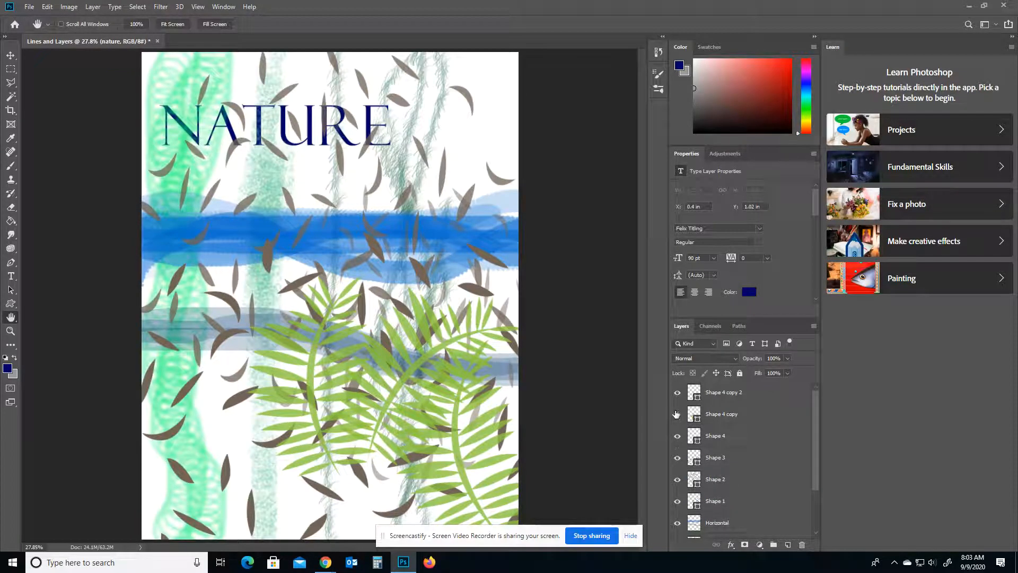
{"action": "left_click", "coordinate": [677, 392]}
{"action": "left_click", "coordinate": [677, 393]}
{"action": "left_click", "coordinate": [677, 414]}
{"action": "left_click", "coordinate": [677, 414]}
Hide the Shape 4 fern layer and the Horizontal layer
{"action": "left_click", "coordinate": [677, 435]}
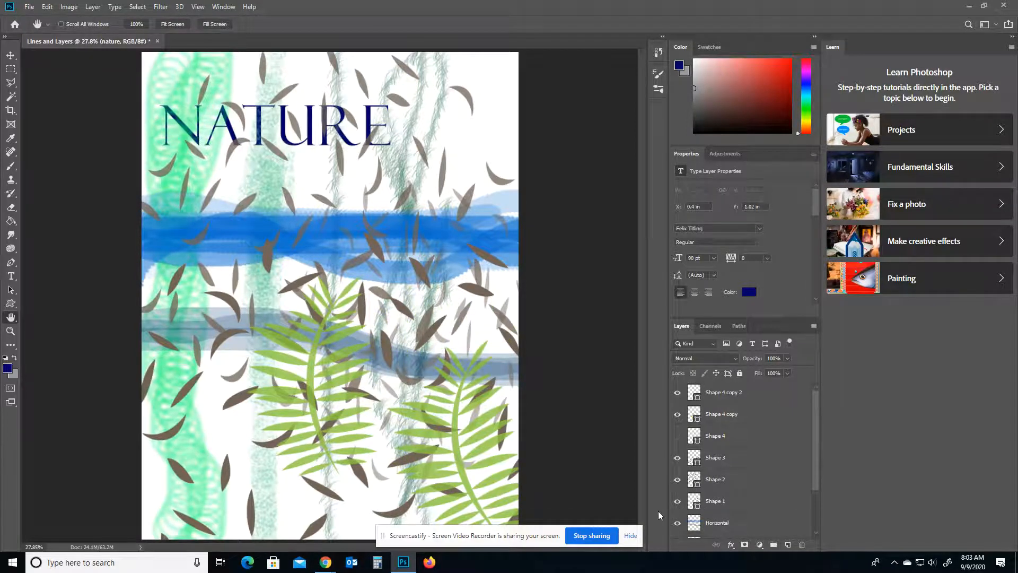
{"action": "scroll", "coordinate": [713, 470], "scroll_direction": "down", "scroll_amount": 3}
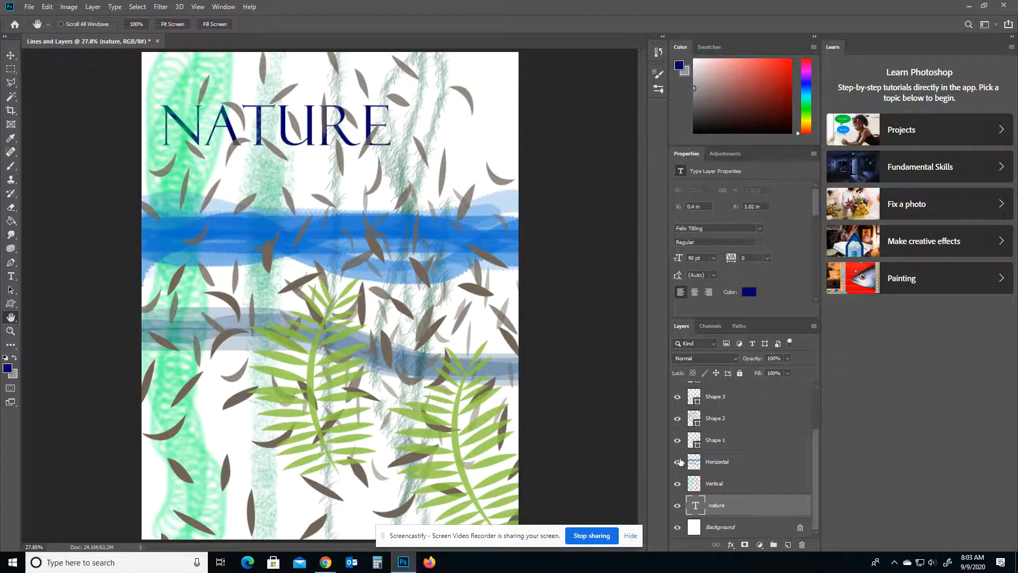
{"action": "left_click", "coordinate": [679, 462]}
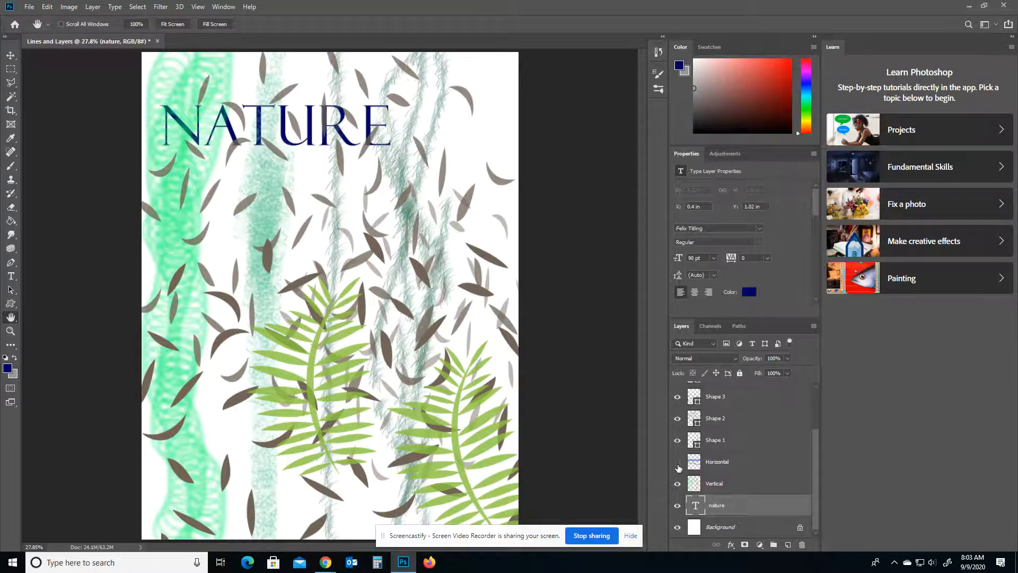
Lower the opacity of the Shape 3 leaf layer to 38%
{"action": "scroll", "coordinate": [678, 467], "scroll_direction": "up", "scroll_amount": 3}
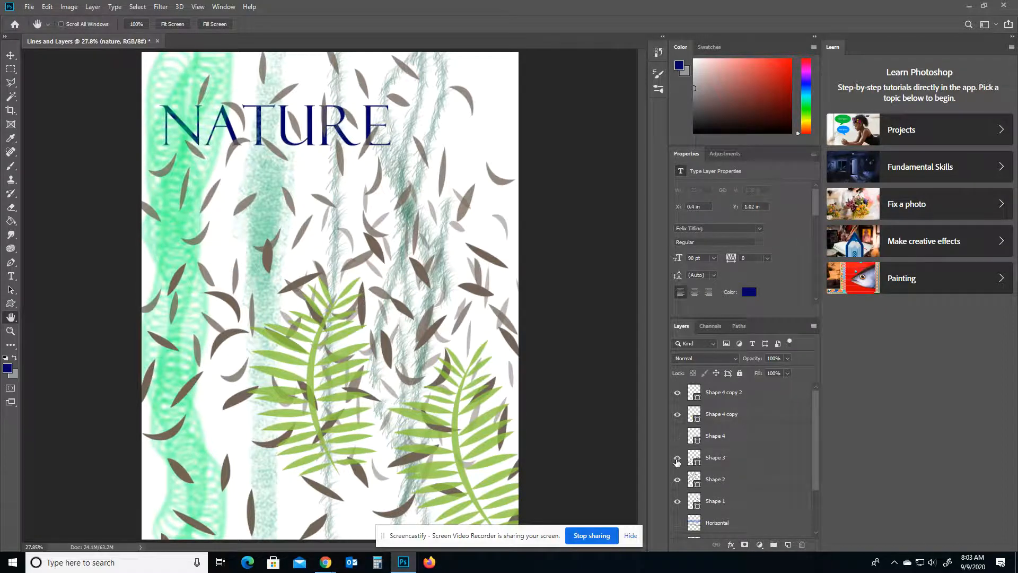
{"action": "left_click", "coordinate": [744, 459]}
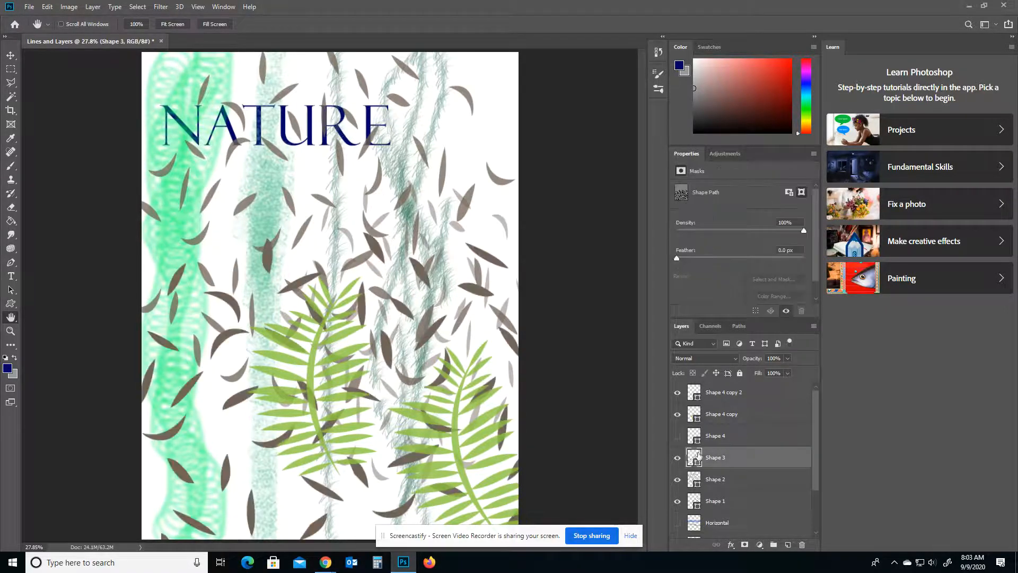
{"action": "left_click", "coordinate": [787, 359]}
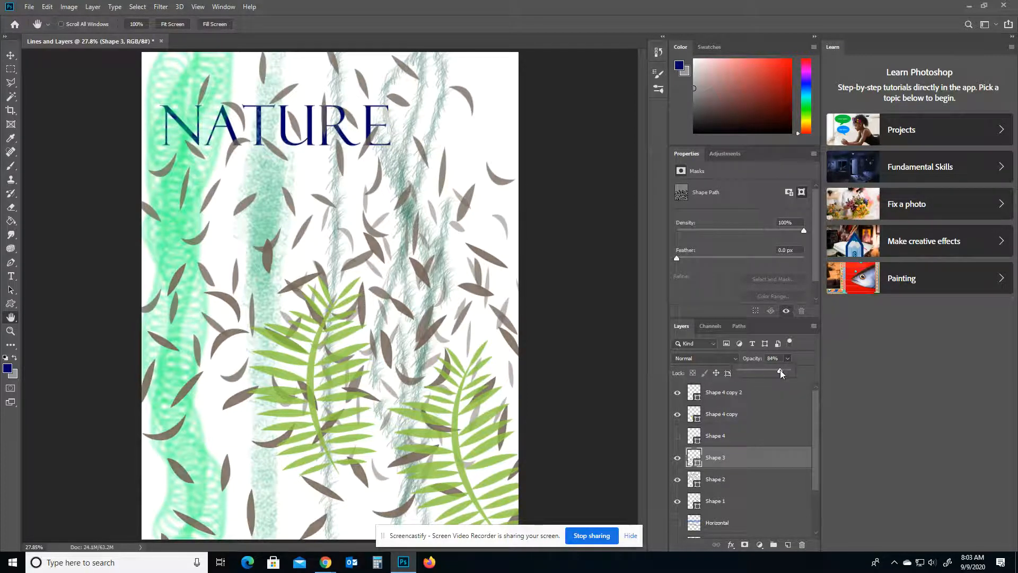
{"action": "left_click_drag", "start_coordinate": [780, 370], "coordinate": [757, 370]}
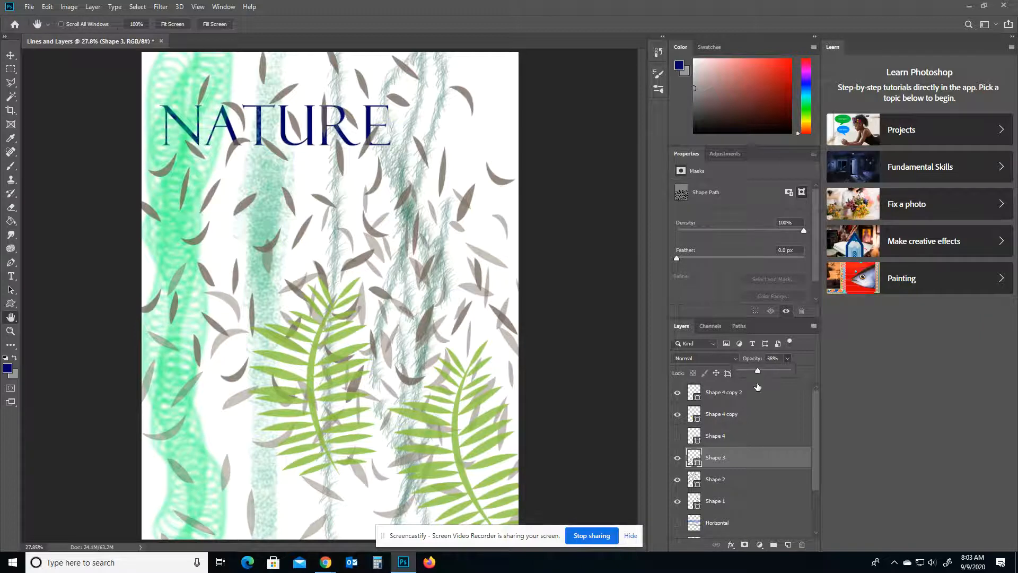
Select the Background layer and activate the Paint Bucket tool
{"action": "scroll", "coordinate": [733, 438], "scroll_direction": "down", "scroll_amount": 3}
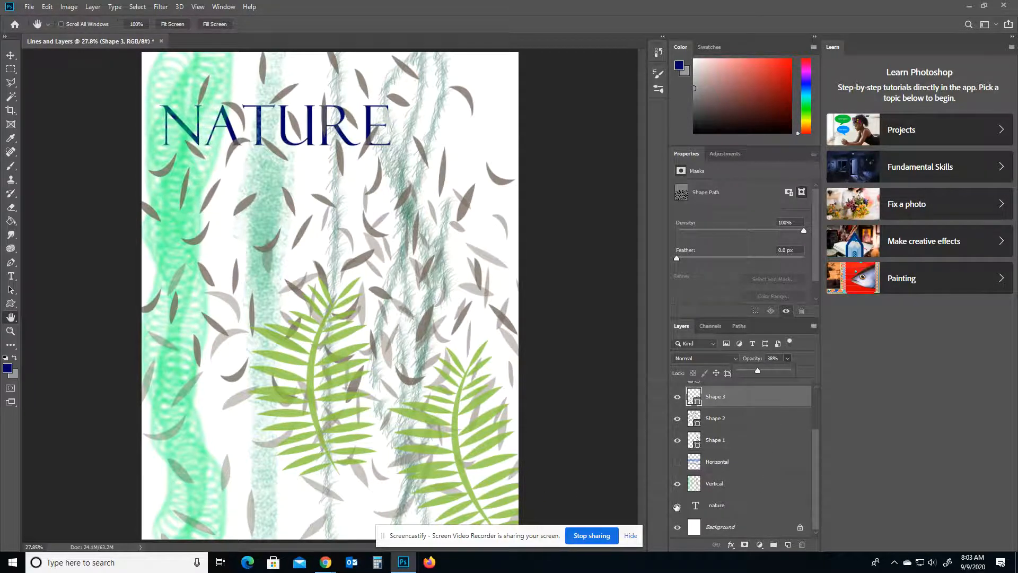
{"action": "left_click", "coordinate": [732, 526]}
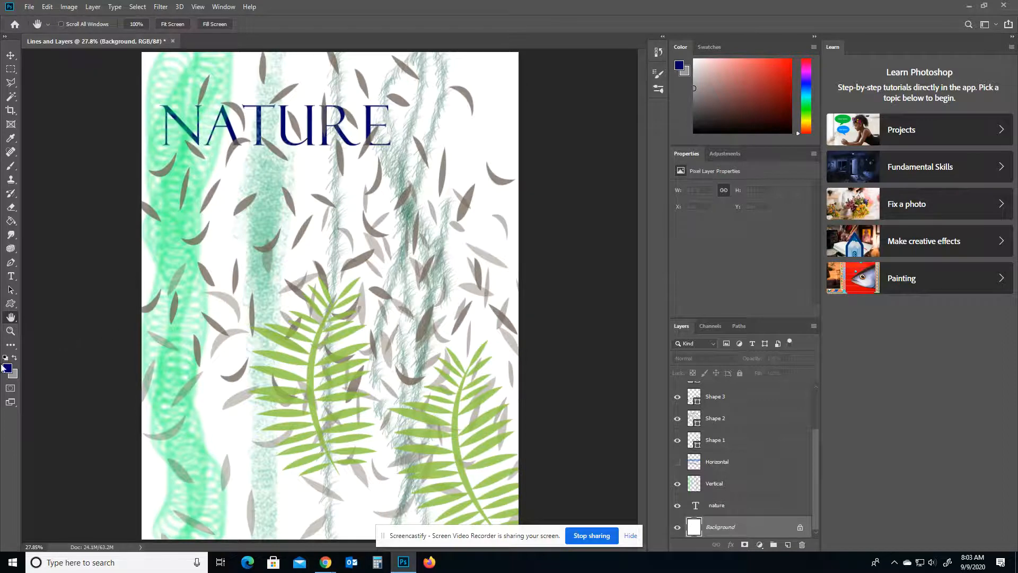
{"action": "left_click", "coordinate": [13, 222]}
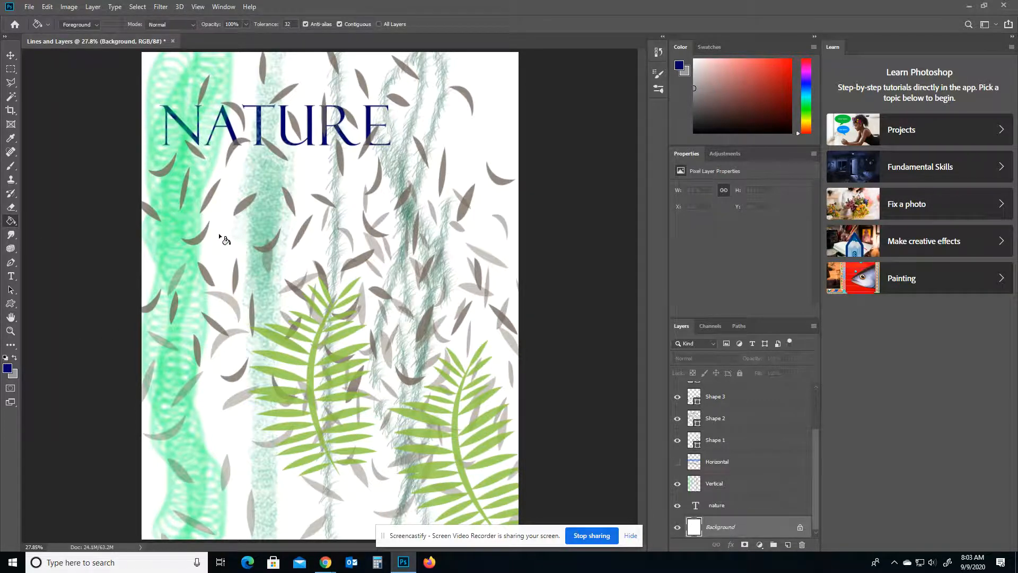
Try filling the Background layer with the muted blue-violet 666699, and undo the fill
{"action": "left_click", "coordinate": [7, 368]}
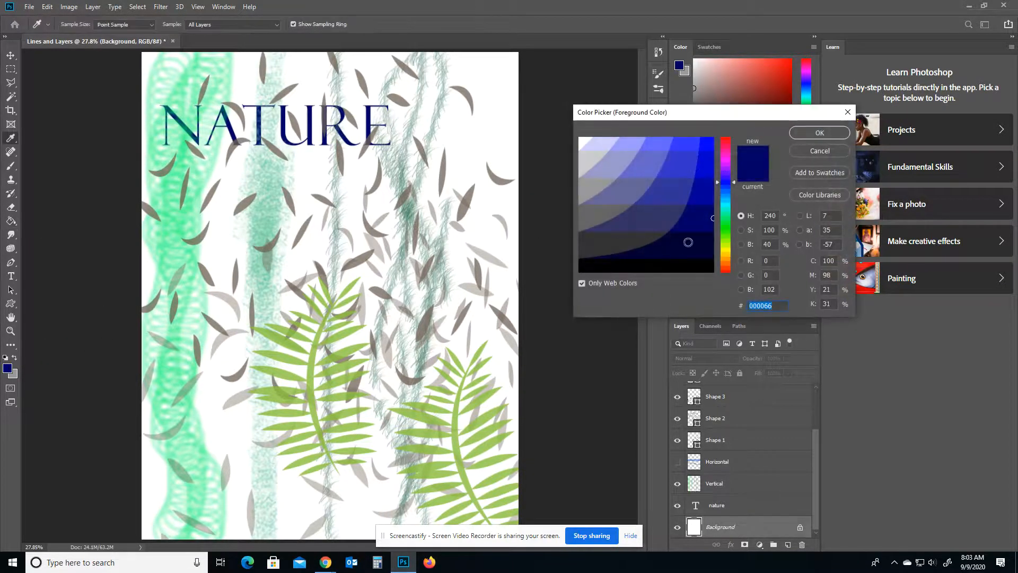
{"action": "left_click", "coordinate": [660, 141]}
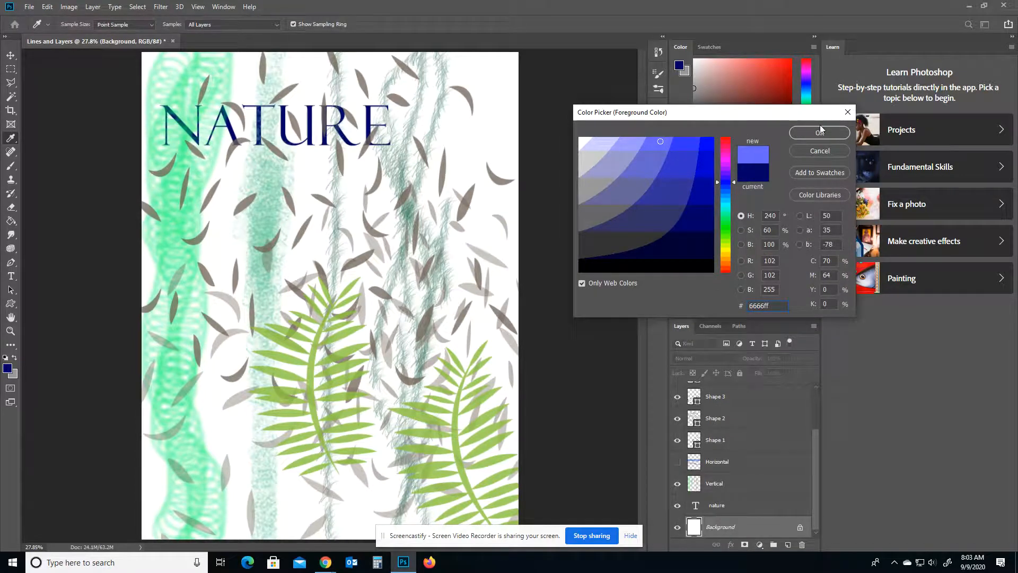
{"action": "left_click", "coordinate": [628, 195]}
{"action": "left_click", "coordinate": [819, 133]}
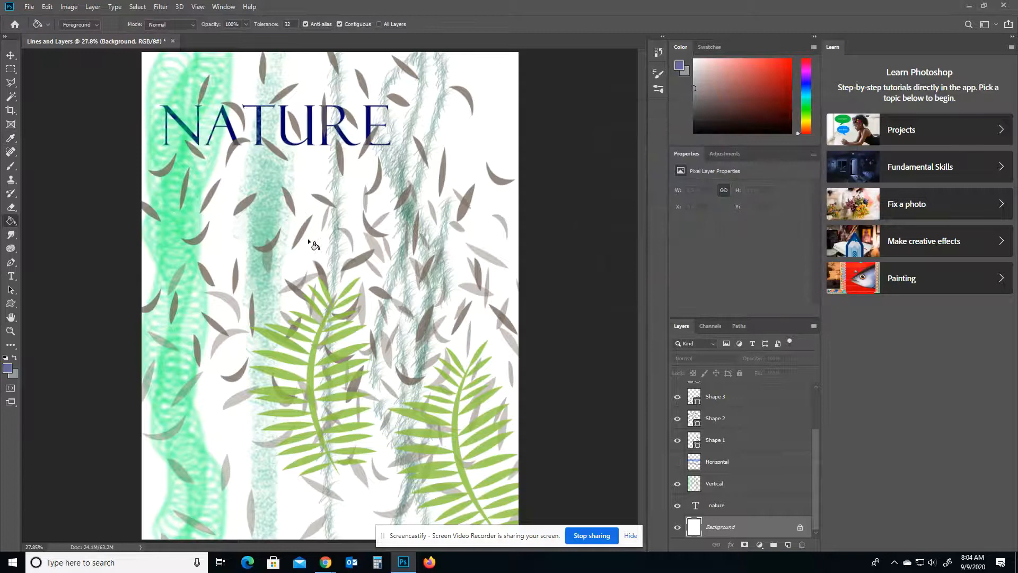
{"action": "left_click", "coordinate": [221, 255]}
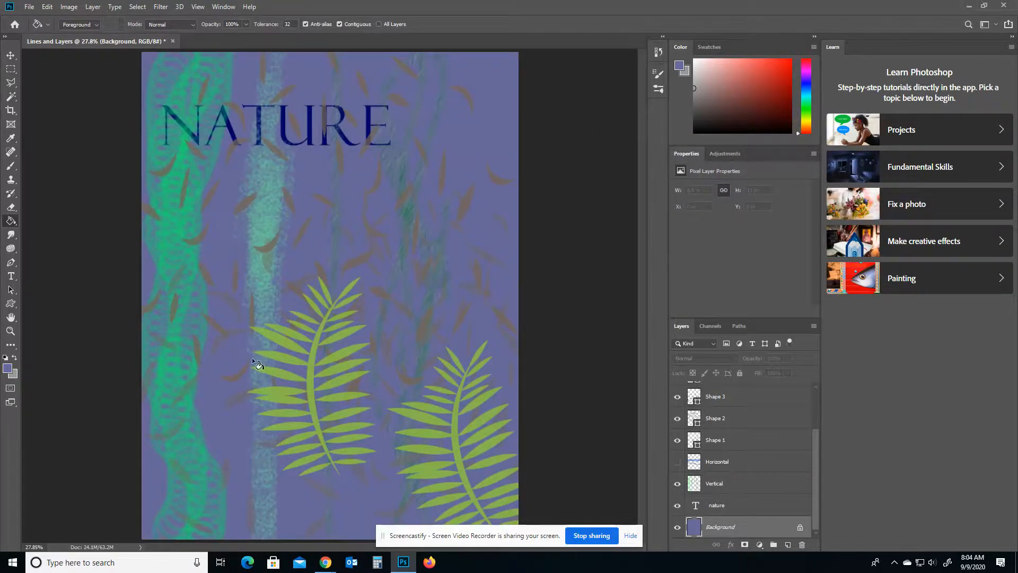
{"action": "key", "text": "ctrl+z"}
Set the foreground colour to light cyan 99ffff and fill the Background layer with it using the Paint Bucket
{"action": "left_click", "coordinate": [9, 370]}
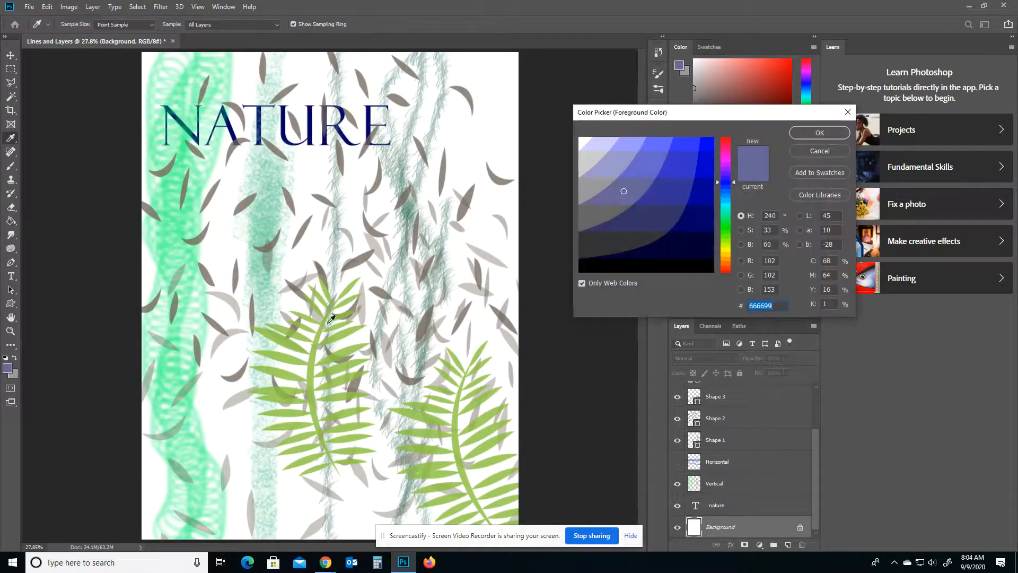
{"action": "left_click", "coordinate": [725, 200]}
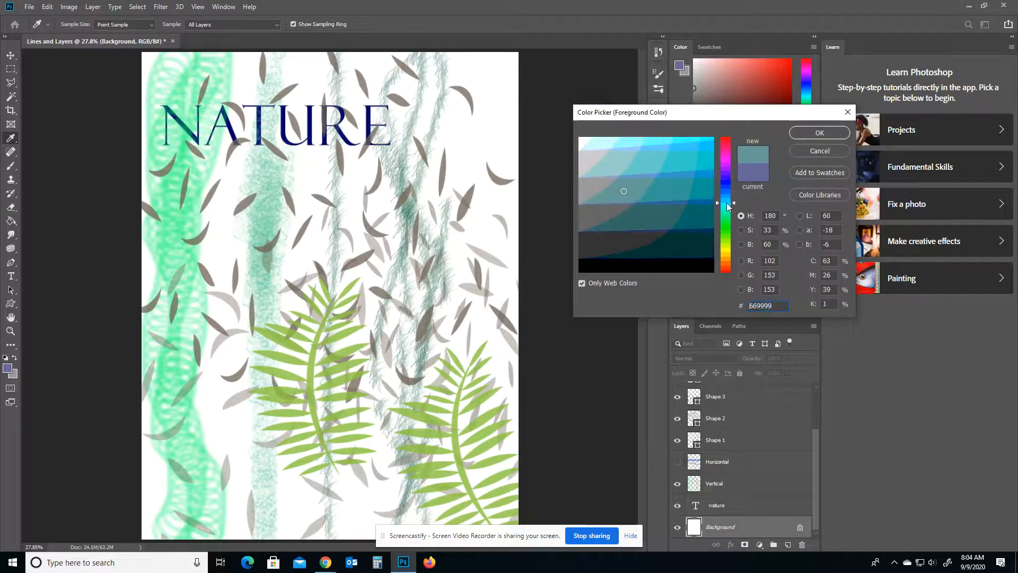
{"action": "left_click", "coordinate": [623, 141]}
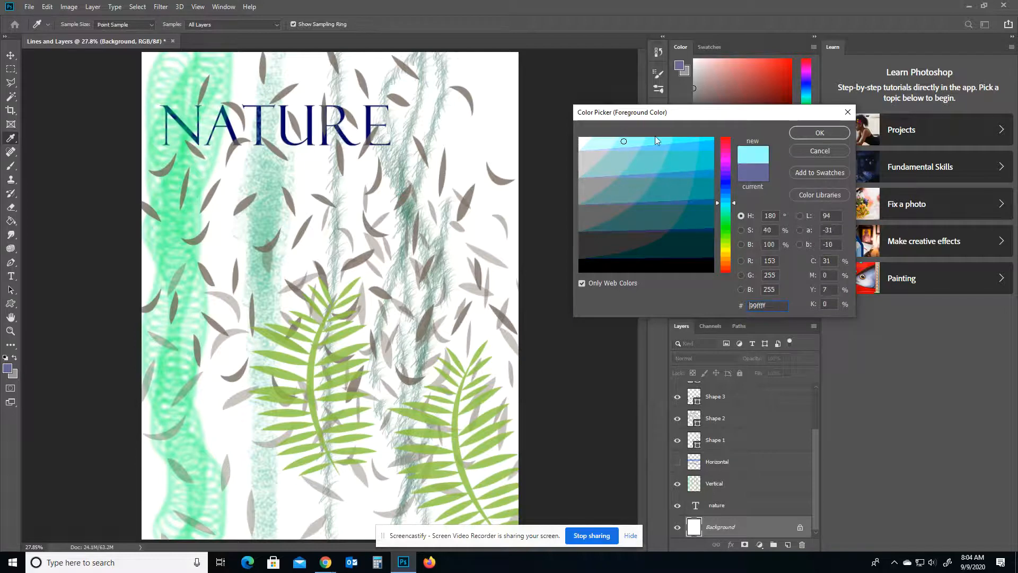
{"action": "left_click", "coordinate": [818, 132]}
{"action": "key", "text": "g"}
{"action": "left_click", "coordinate": [219, 246]}
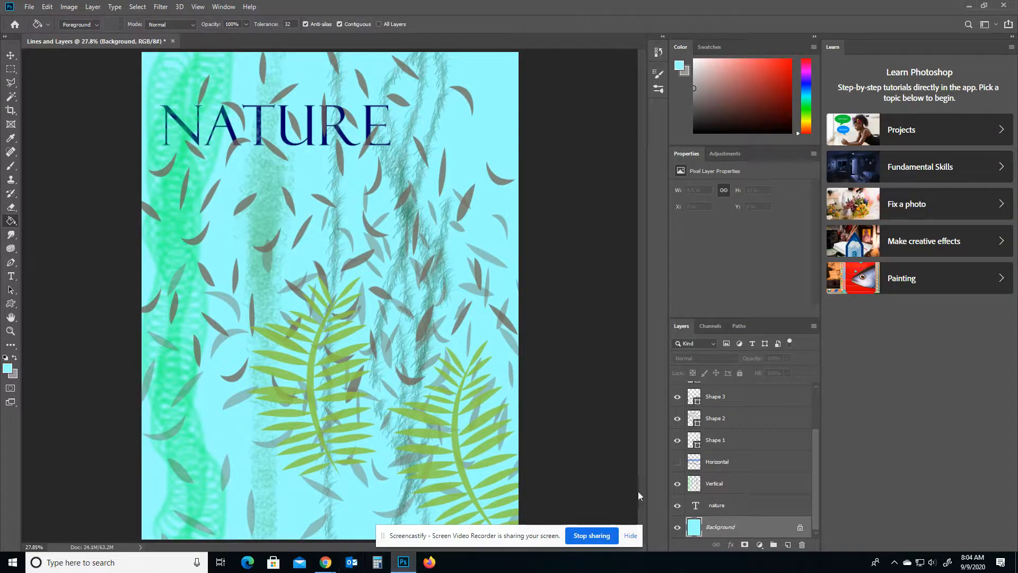
{"action": "scroll", "coordinate": [734, 487], "scroll_direction": "up", "scroll_amount": 3}
{"action": "scroll", "coordinate": [735, 487], "scroll_direction": "down", "scroll_amount": 3}
{"action": "scroll", "coordinate": [735, 487], "scroll_direction": "up", "scroll_amount": 3}
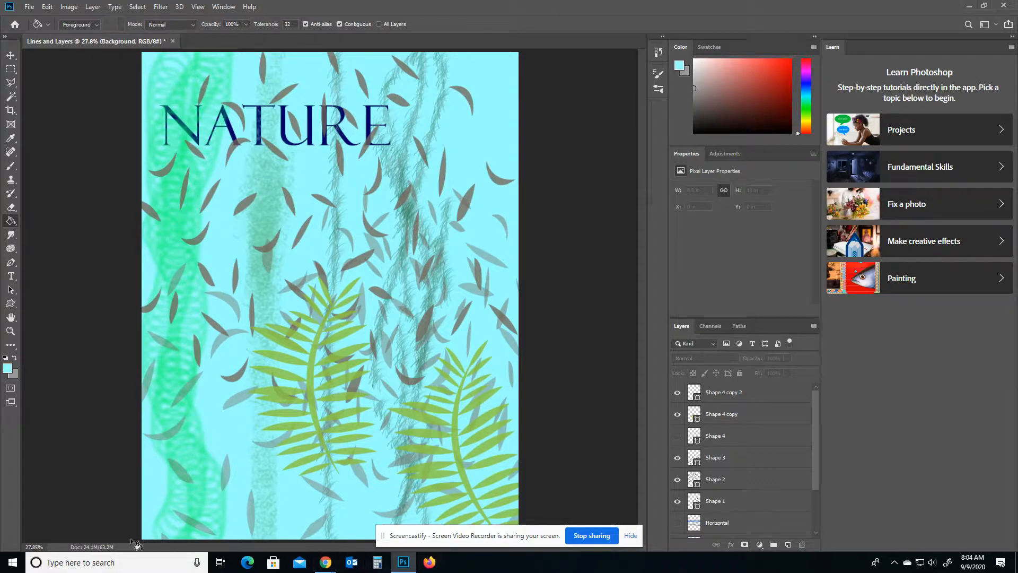
Save the design as a Photoshop file named Lines and Layers in the Computer Graphics folder, with layers included
{"action": "left_click", "coordinate": [29, 7]}
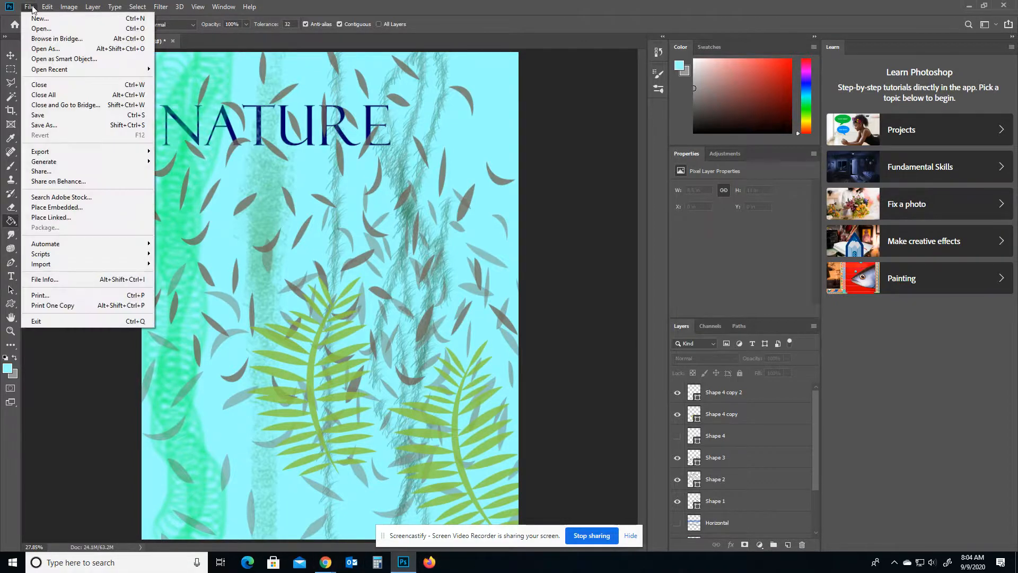
{"action": "left_click", "coordinate": [58, 124]}
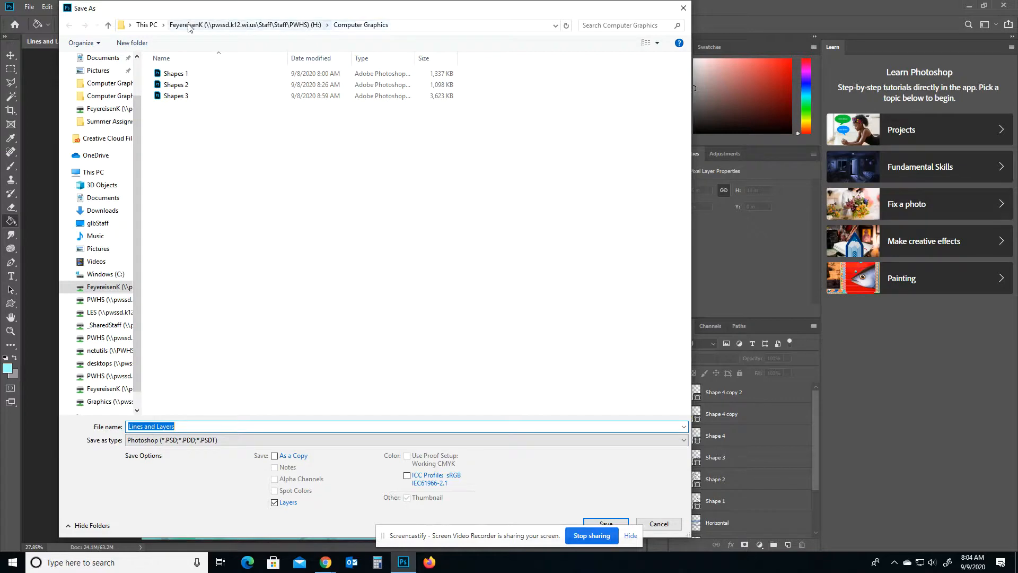
{"action": "left_click", "coordinate": [601, 524]}
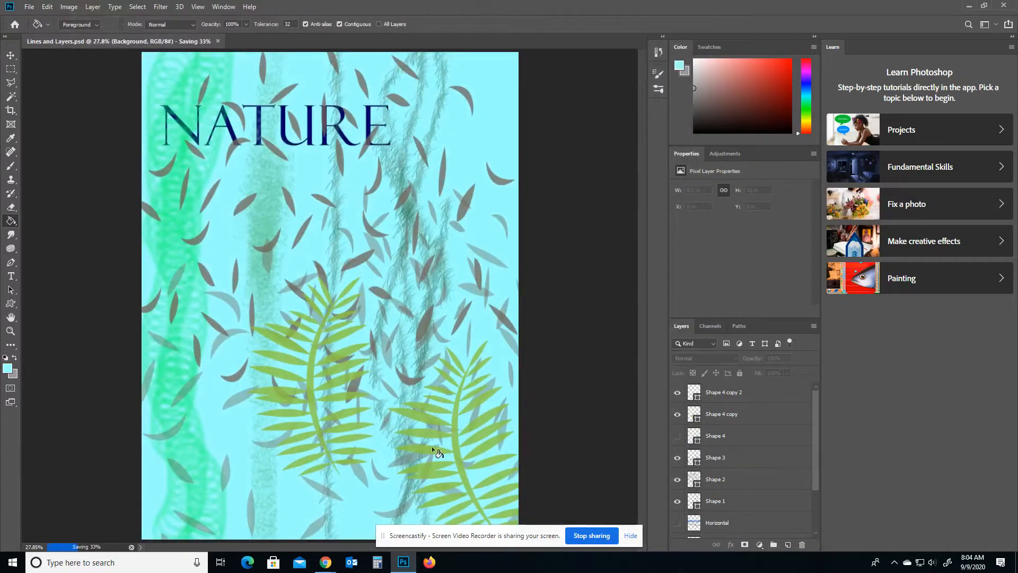